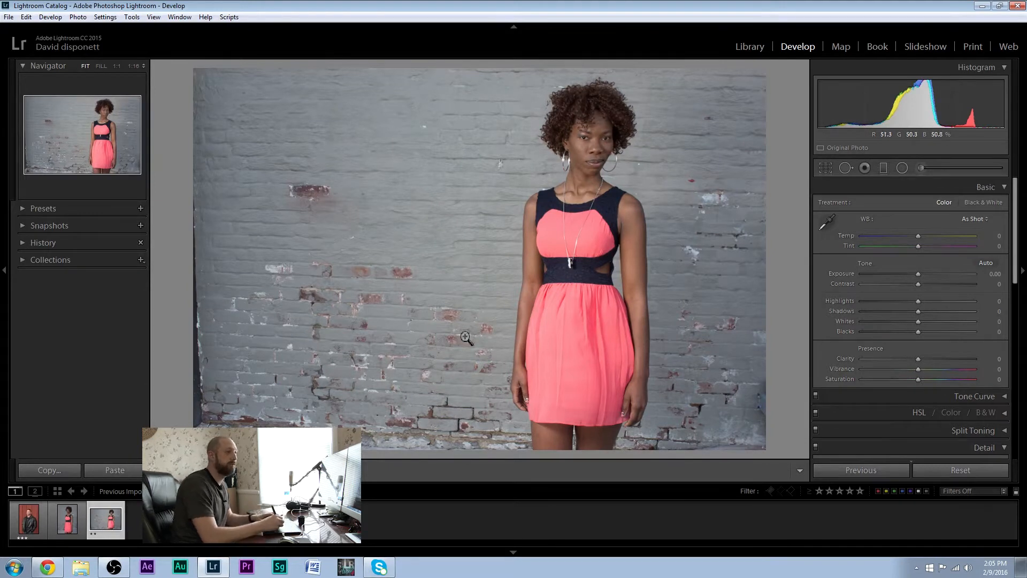
# Try shifting the photo's tint toward green at -9 and -51, restoring the as-shot white balance each time
pyautogui.moveTo(918, 246); pyautogui.dragTo(914, 246)
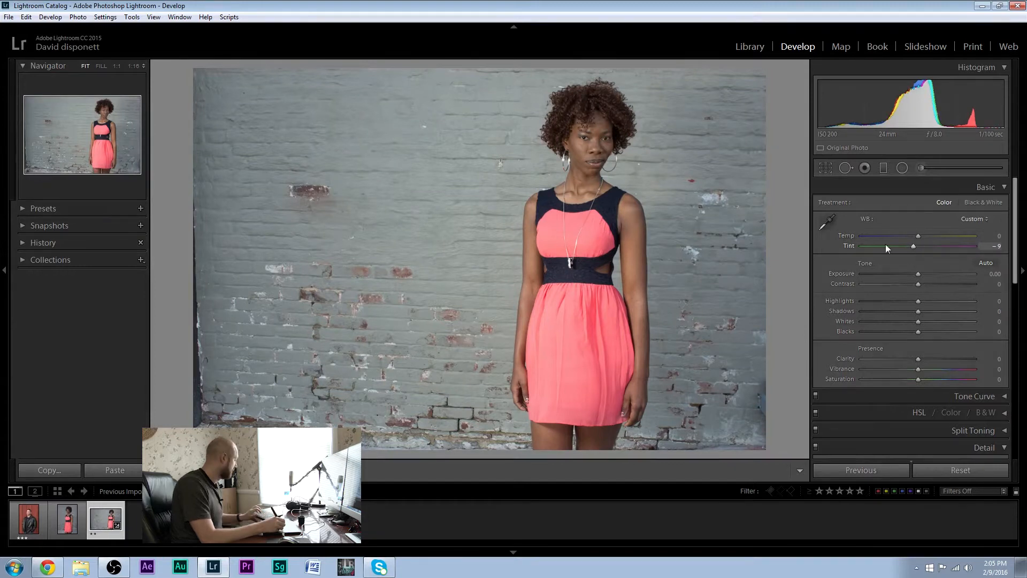
pyautogui.doubleClick(890, 244)
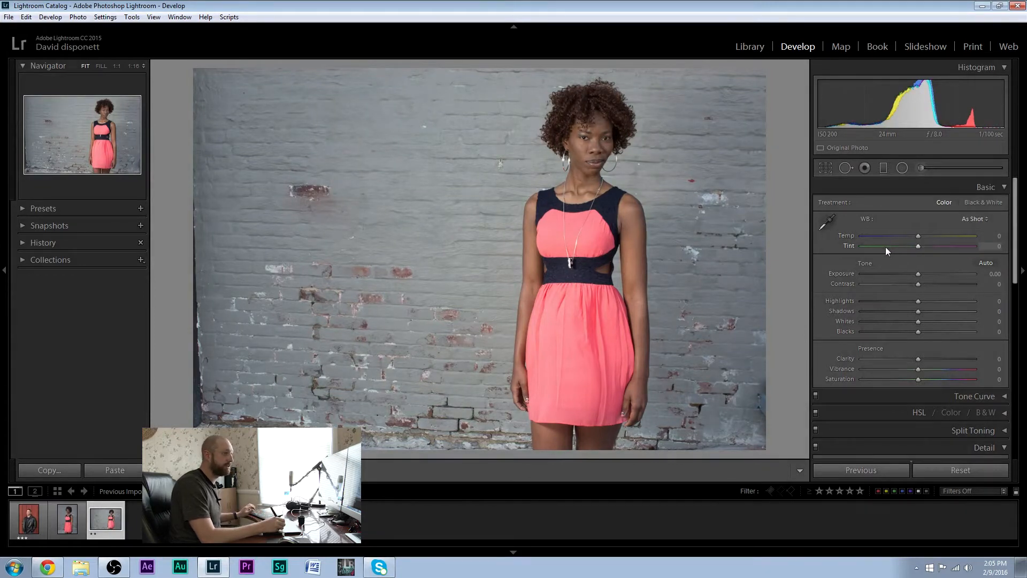
pyautogui.moveTo(918, 246); pyautogui.dragTo(889, 247)
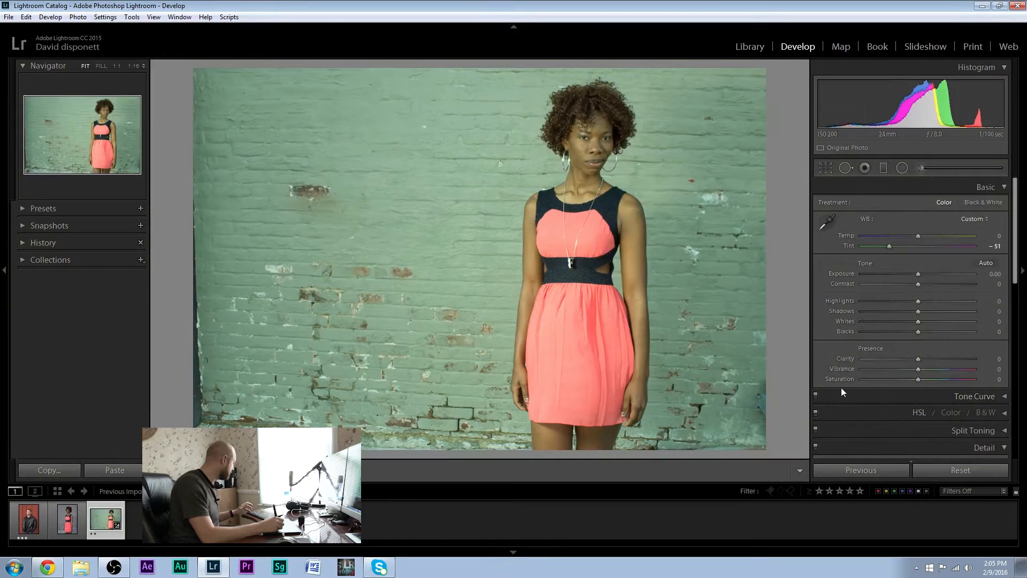
pyautogui.hotkey('ctrl', 'z')
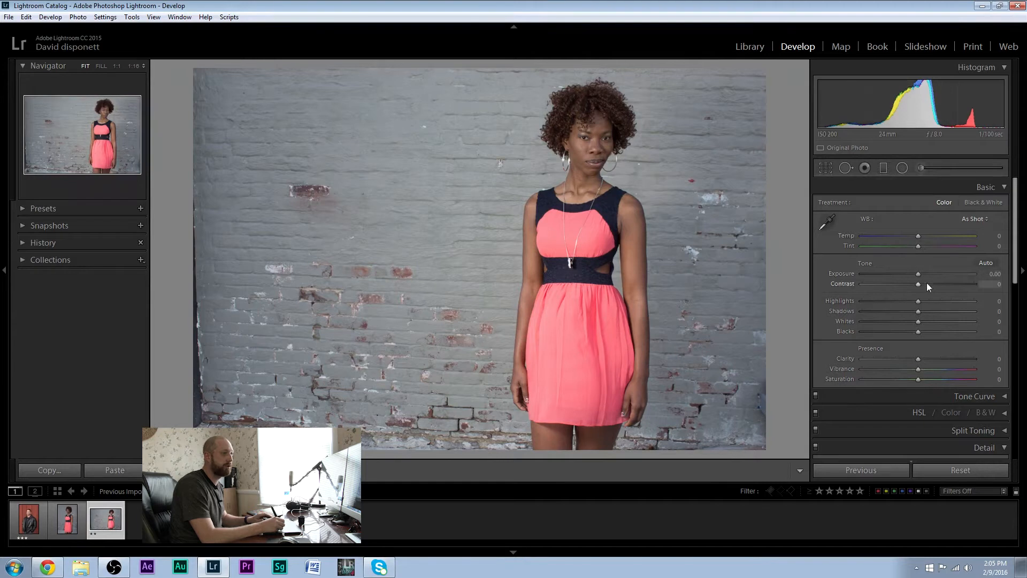
# Set the brick-wall portrait's exposure to +0.52, contrast to +12 and blacks to -7
pyautogui.moveTo(917, 276); pyautogui.dragTo(927, 284)
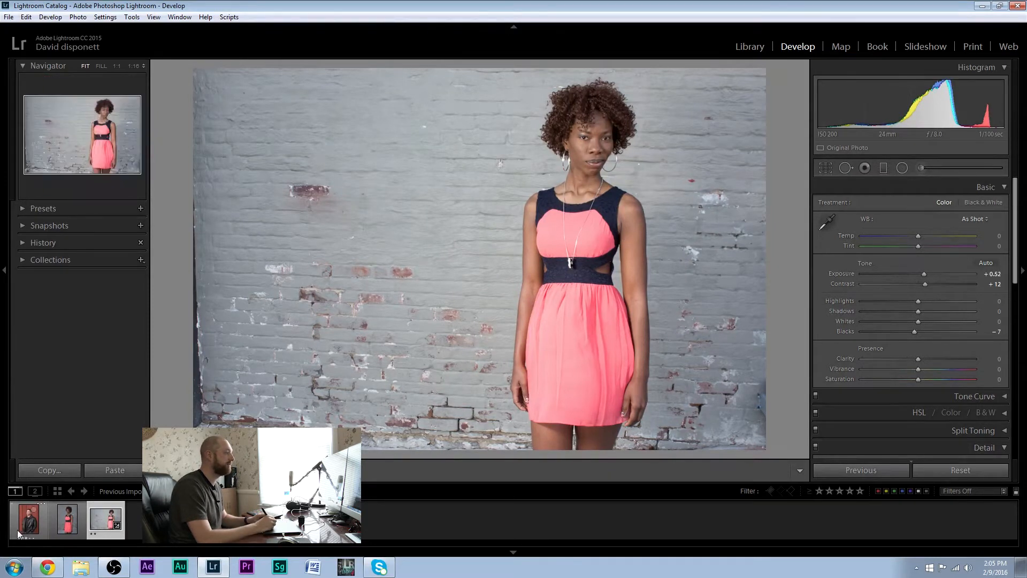
pyautogui.click(44, 530)
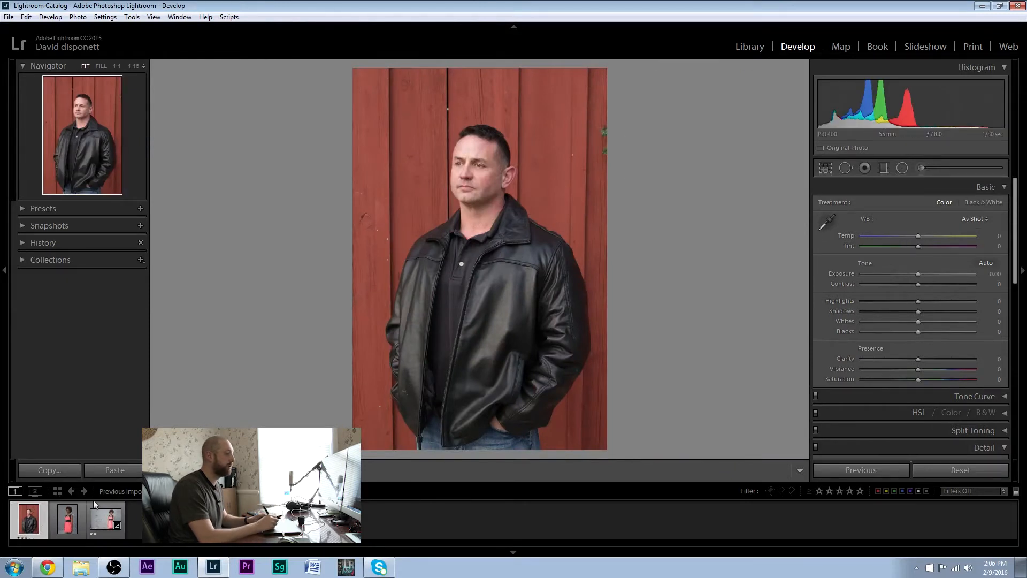
pyautogui.click(105, 518)
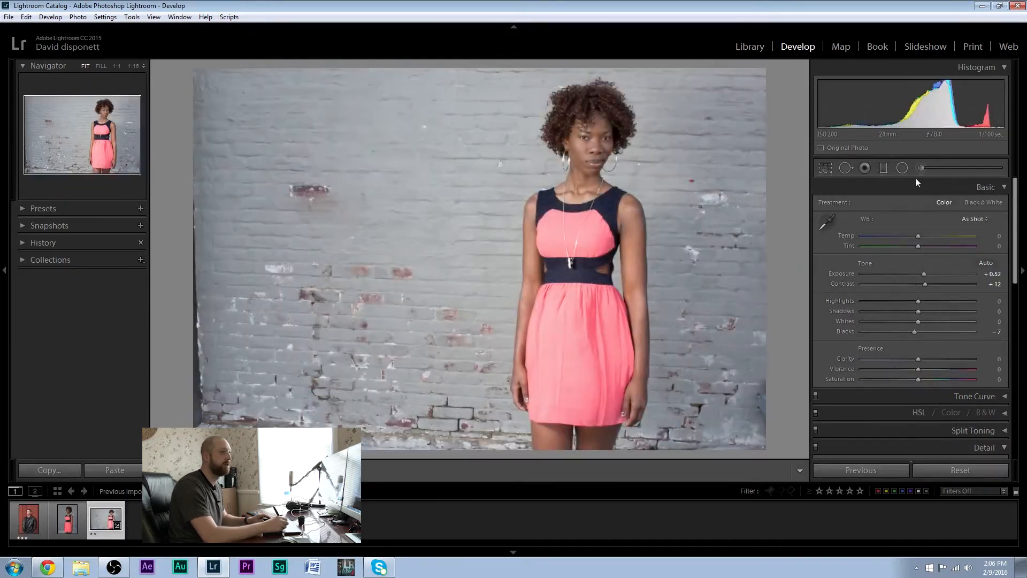
# Enable profile corrections and chromatic aberration removal in the photo's lens corrections
pyautogui.scroll(-5, 1002, 322)
pyautogui.scroll(-5, 1002, 322)
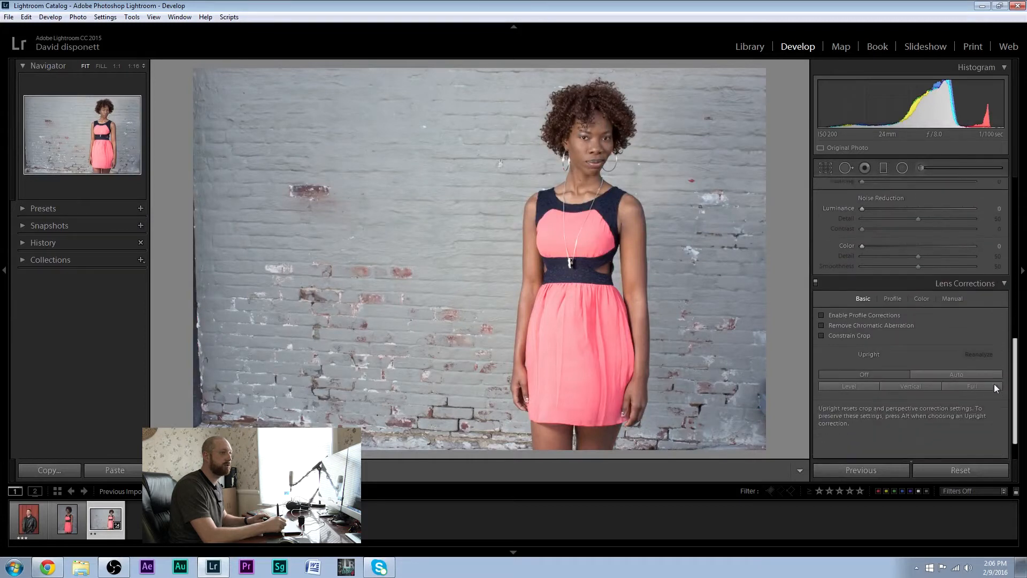
pyautogui.click(855, 282)
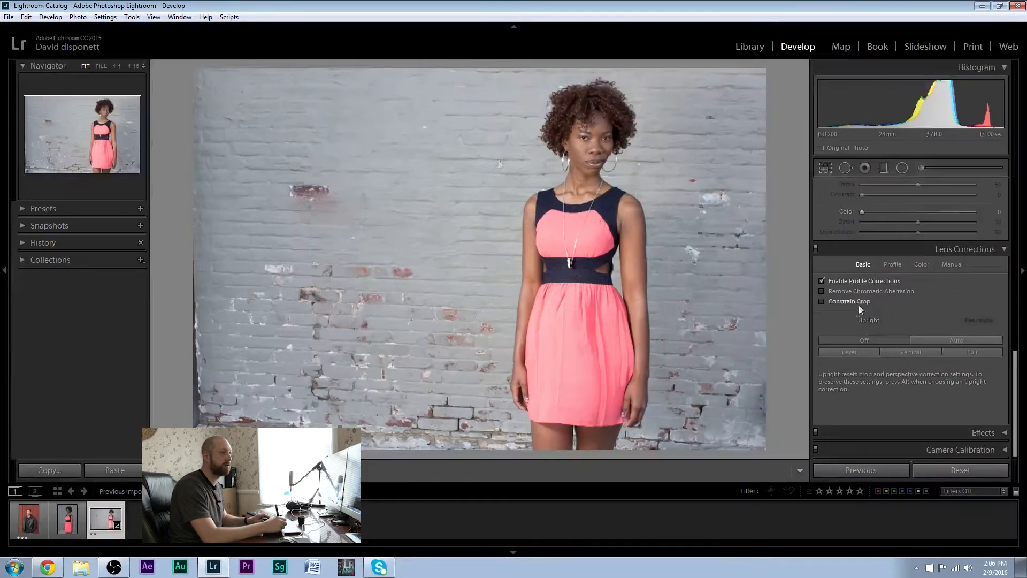
pyautogui.click(866, 291)
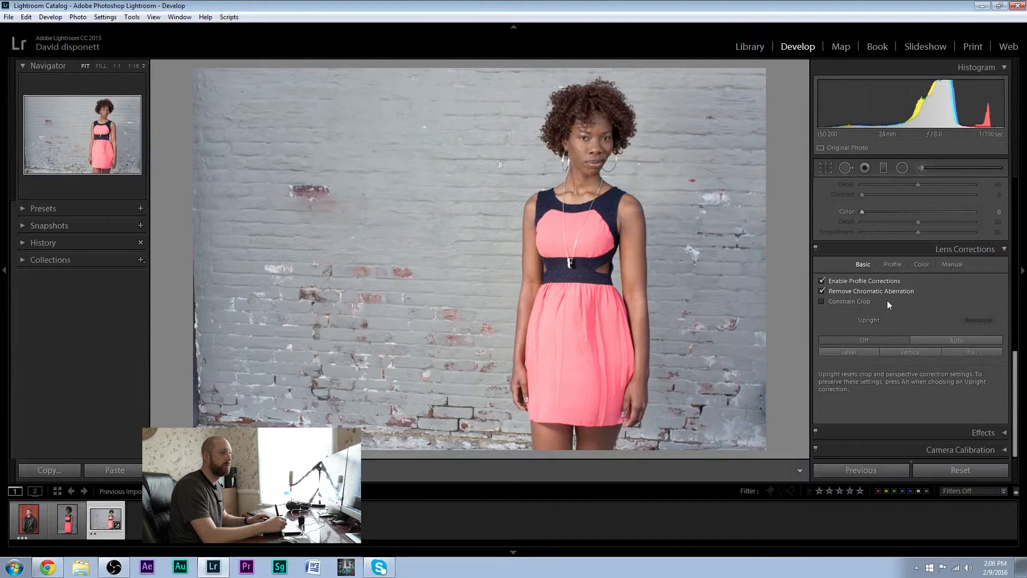
pyautogui.click(1020, 366)
pyautogui.click(1020, 292)
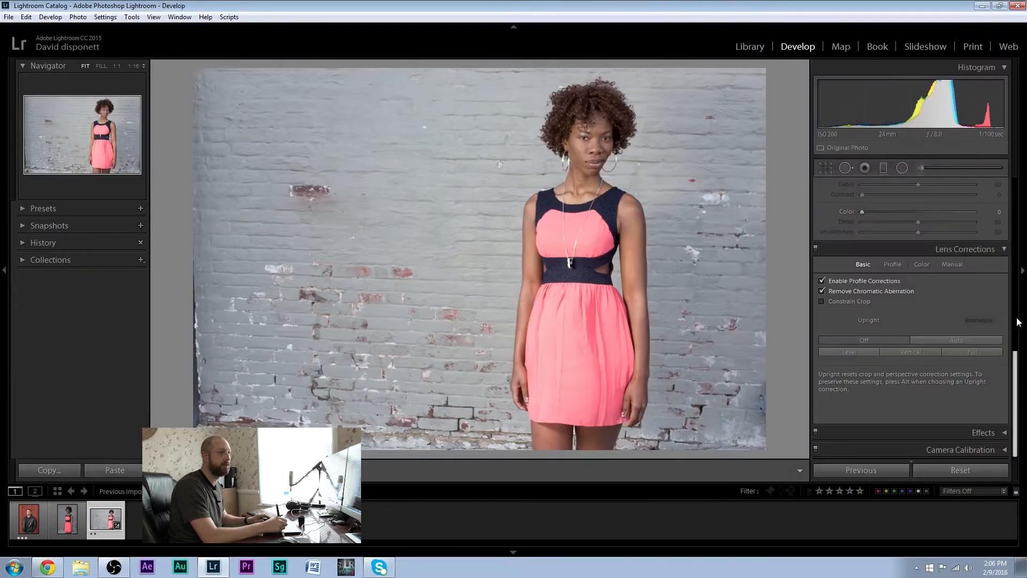
# Inspect the shoulder edge at 1:1 for color fringing, comparing chromatic aberration removal, and review the sharpening and noise reduction settings
pyautogui.click(682, 211)
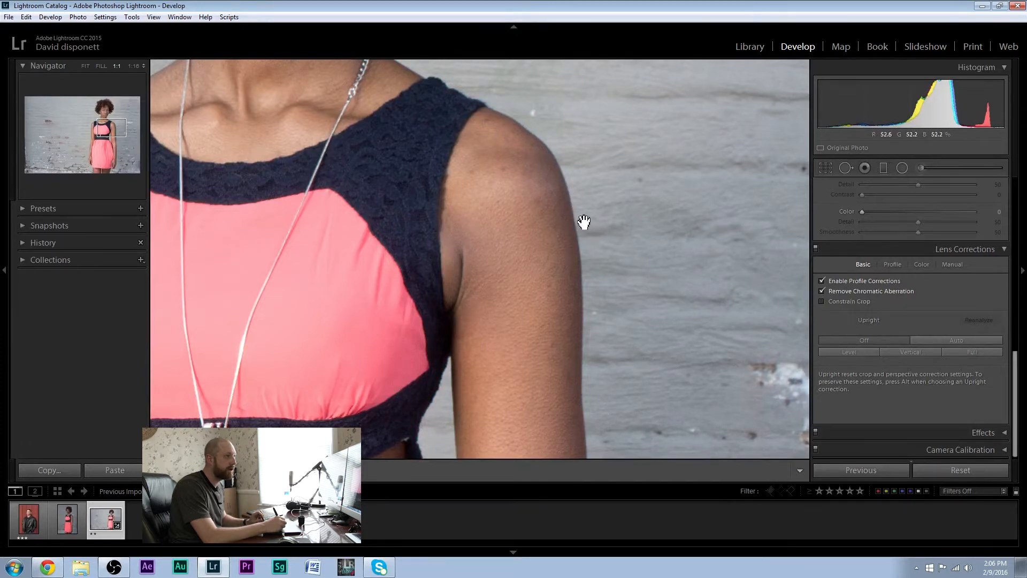
pyautogui.click(824, 290)
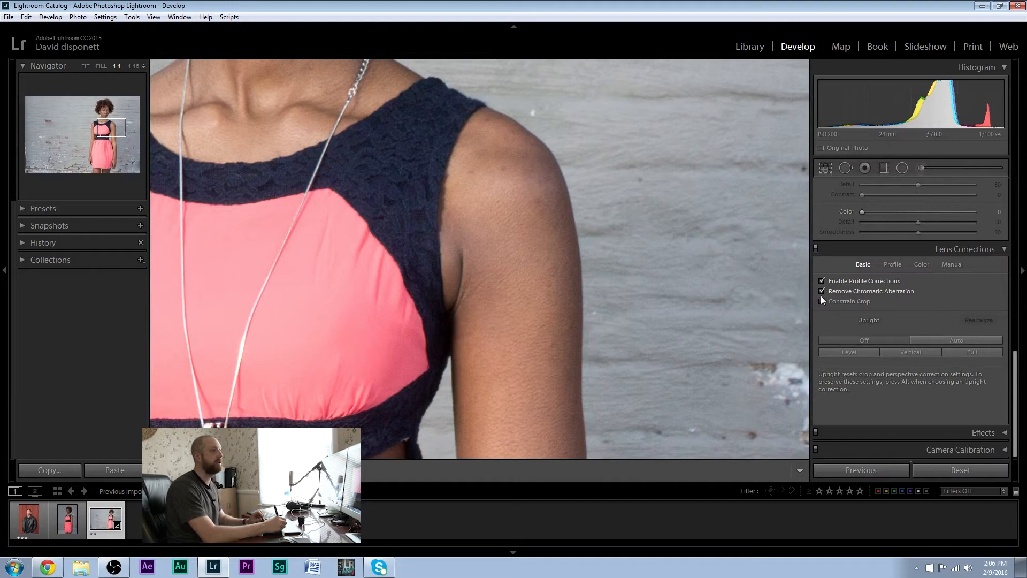
pyautogui.moveTo(1018, 358); pyautogui.dragTo(993, 286)
pyautogui.moveTo(862, 302); pyautogui.dragTo(866, 303)
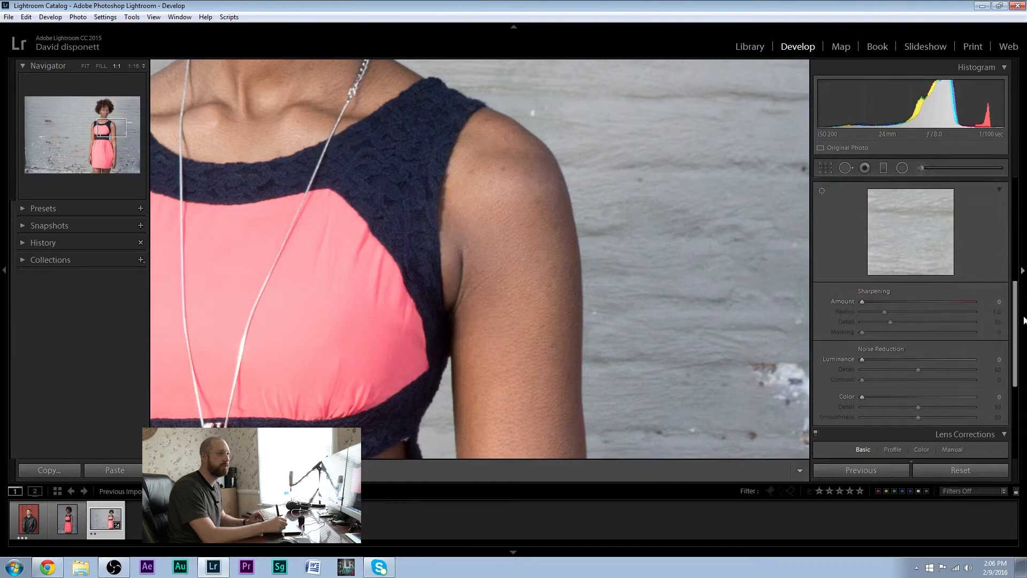
pyautogui.moveTo(1015, 322); pyautogui.dragTo(1003, 225)
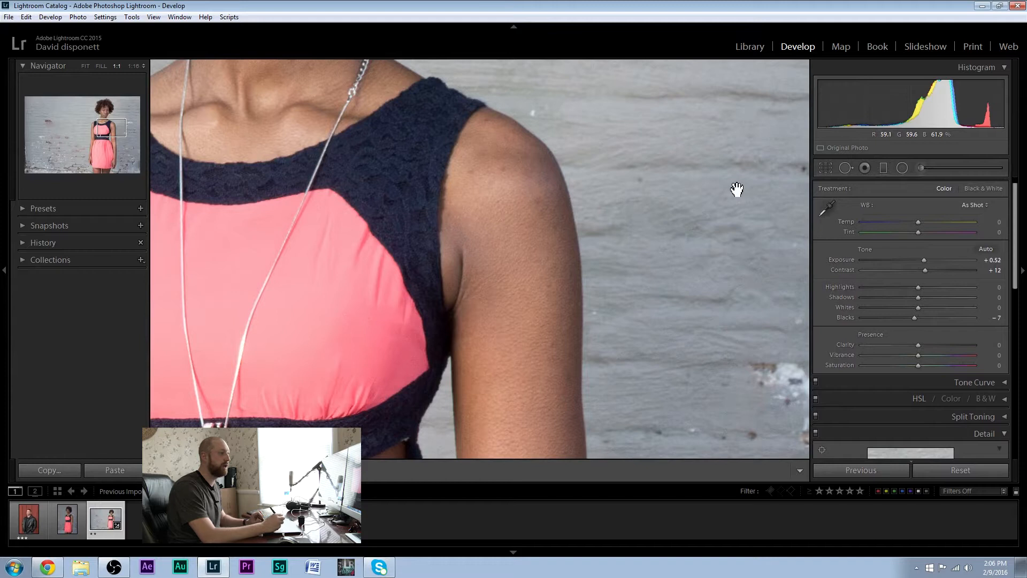
# Open the export settings for the photo and check the Photo_Shop destination folder, keeping it as the export location
pyautogui.rightClick(453, 281)
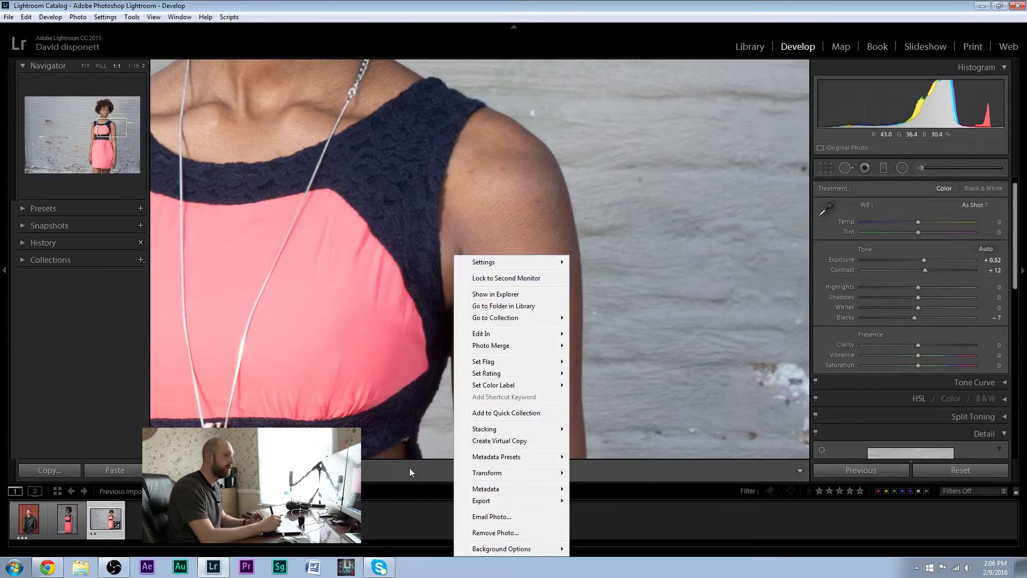
pyautogui.moveTo(516, 504)
pyautogui.click(402, 454)
pyautogui.click(579, 296)
pyautogui.rightClick(520, 308)
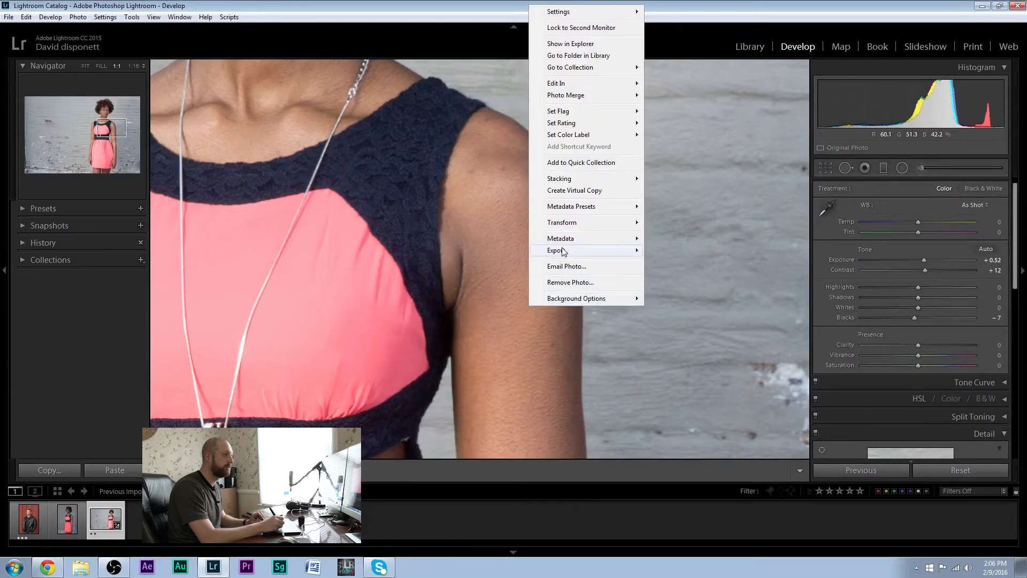
pyautogui.moveTo(556, 252)
pyautogui.click(516, 251)
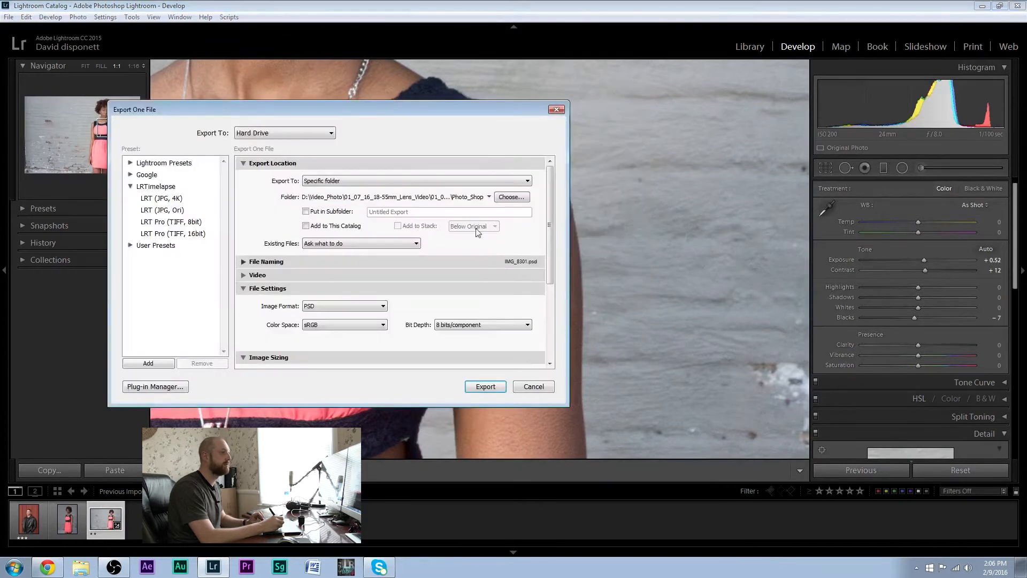
pyautogui.click(511, 197)
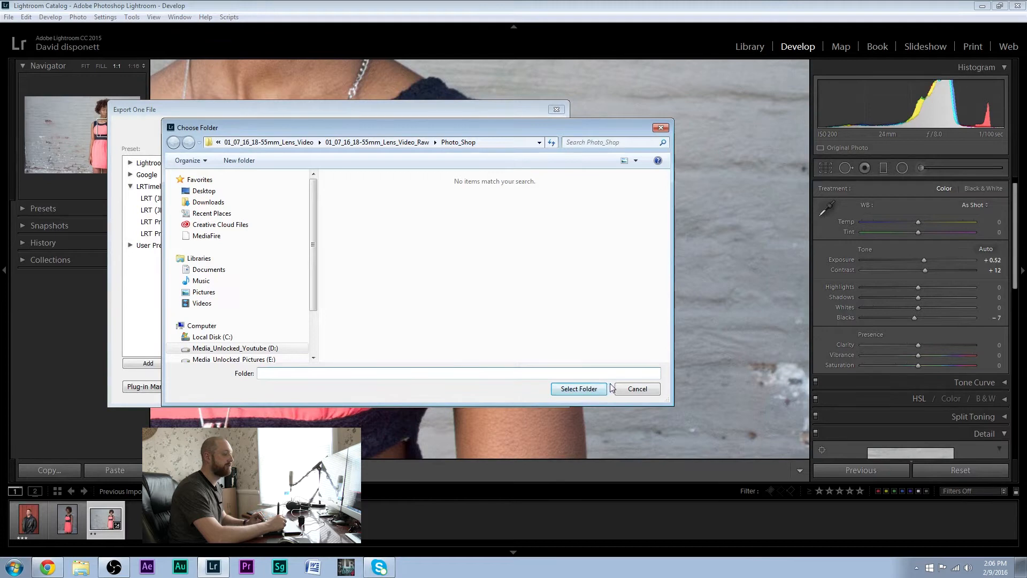
pyautogui.click(630, 394)
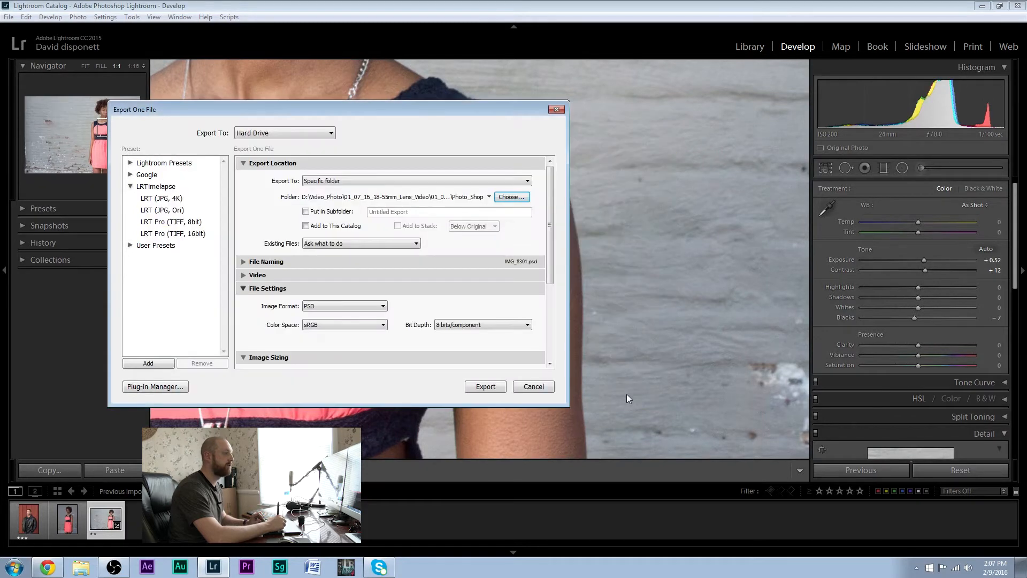
# Keep the export's image format as PSD and its bit depth at 8 bits/component
pyautogui.moveTo(551, 265); pyautogui.dragTo(570, 309)
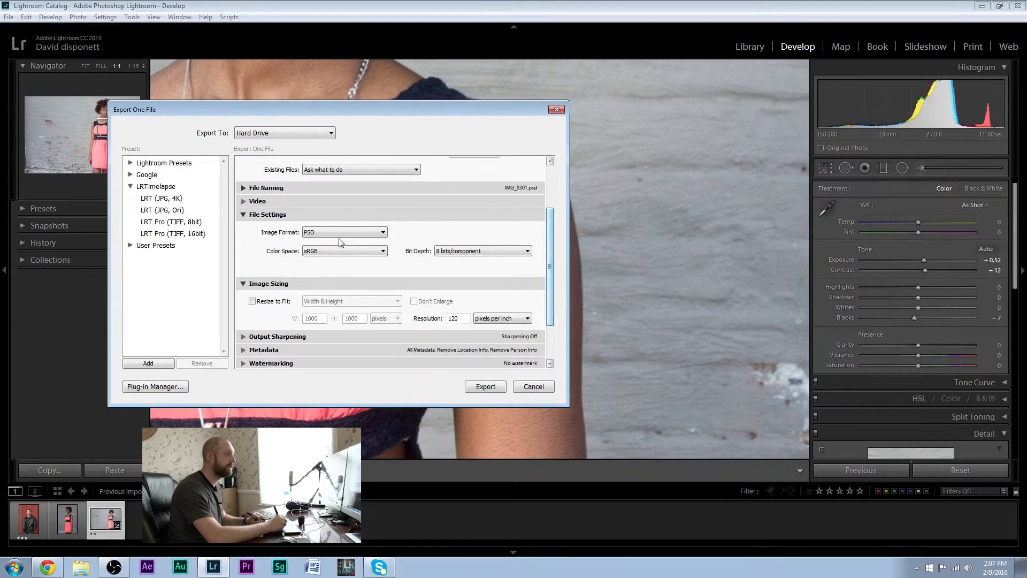
pyautogui.click(475, 251)
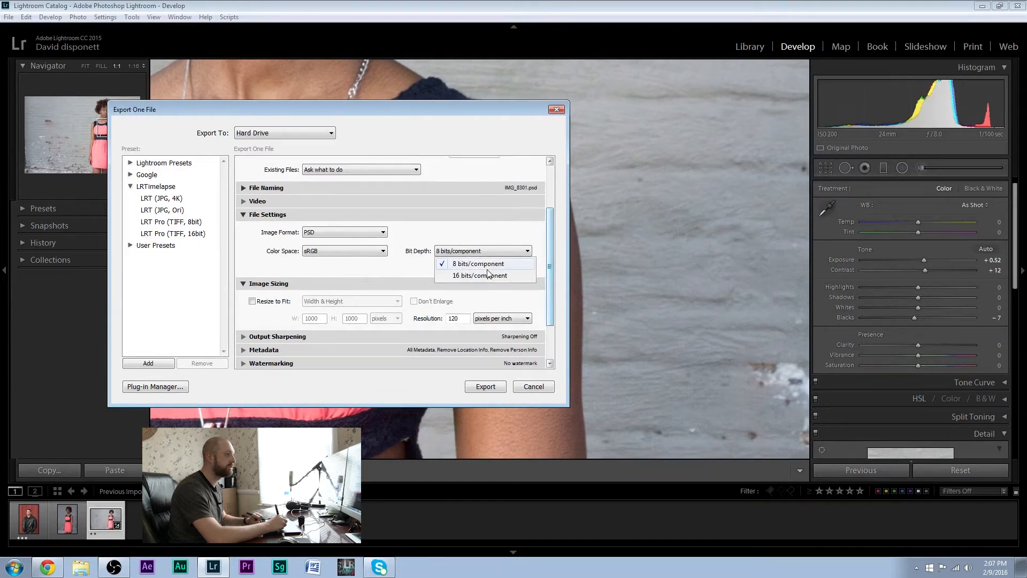
pyautogui.click(422, 272)
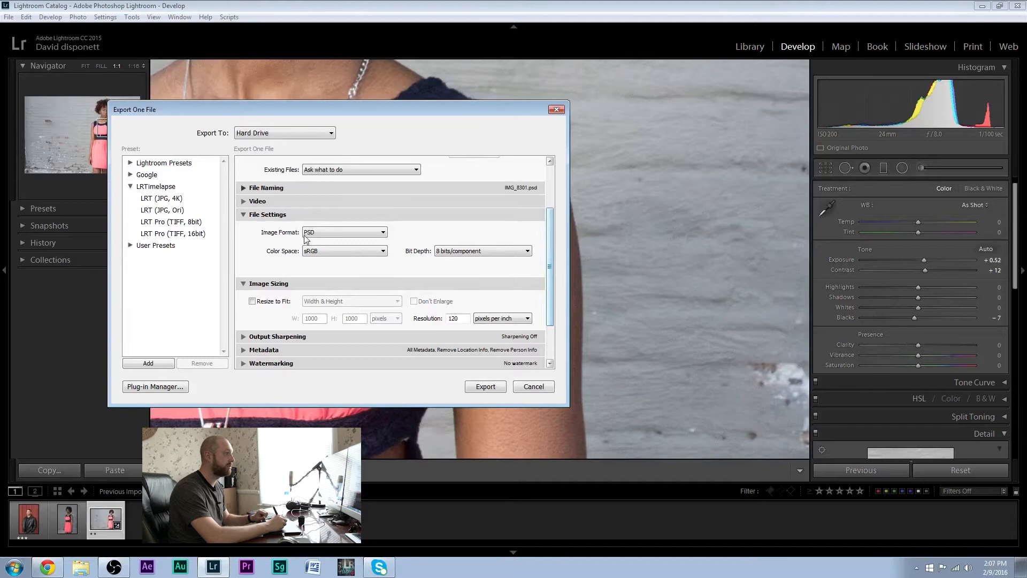
pyautogui.click(336, 233)
pyautogui.click(343, 239)
# Keep Open in Adobe Photoshop CC 2015 as the after-export action and export the photo, overwriting the existing IMG_8301.psd
pyautogui.scroll(-2, 552, 259)
pyautogui.click(404, 337)
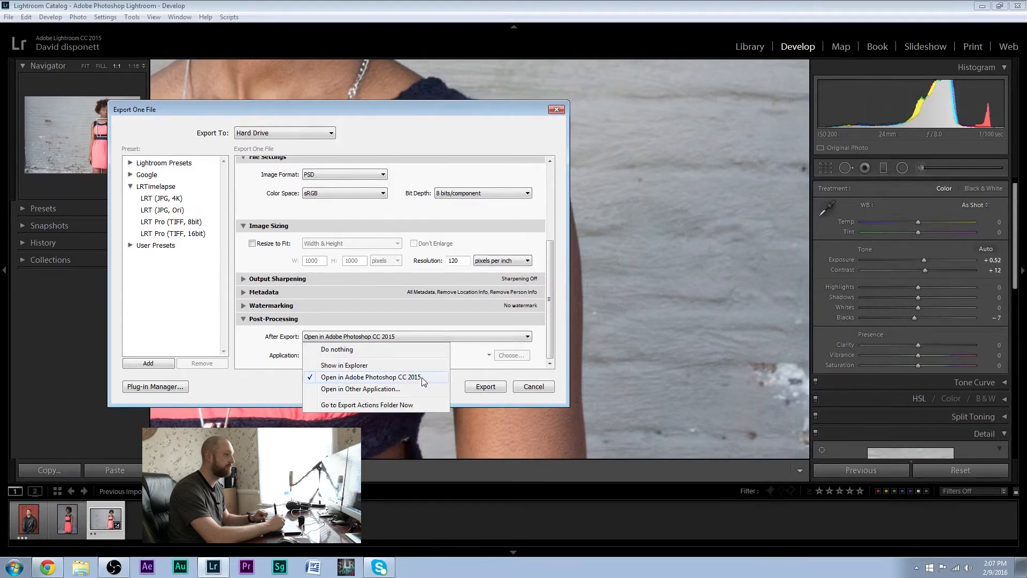
pyautogui.click(483, 343)
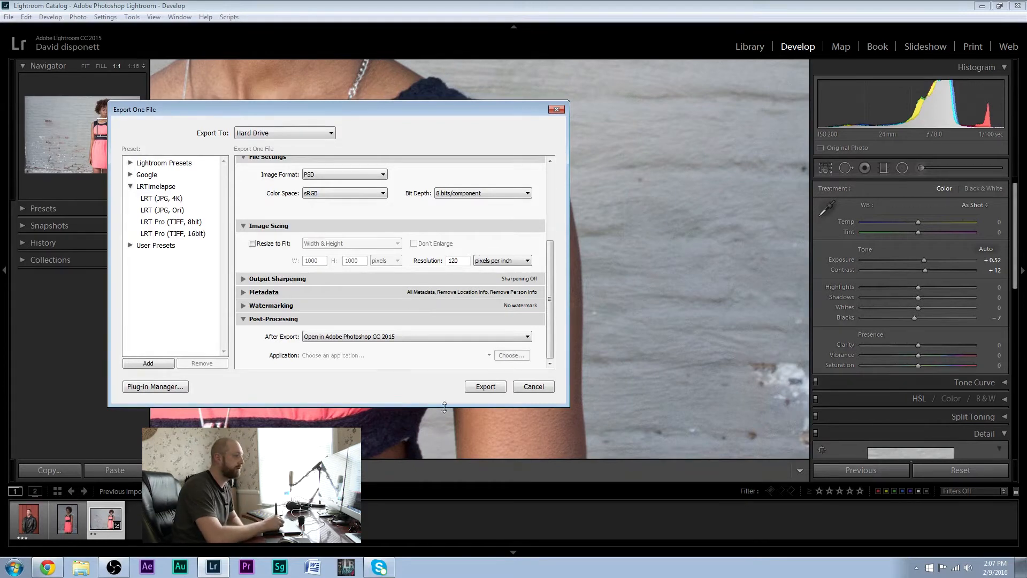
pyautogui.click(486, 386)
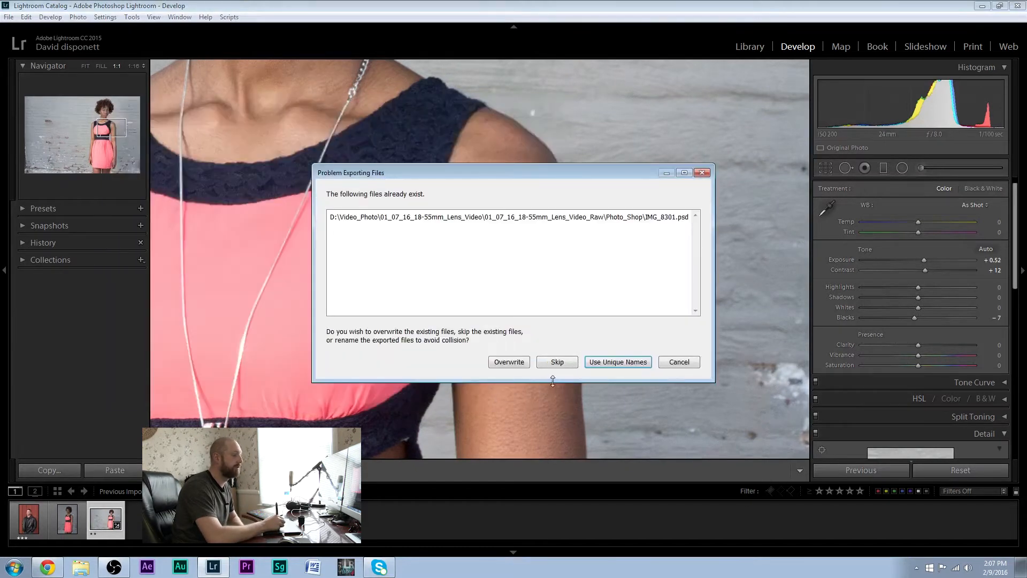
pyautogui.click(516, 364)
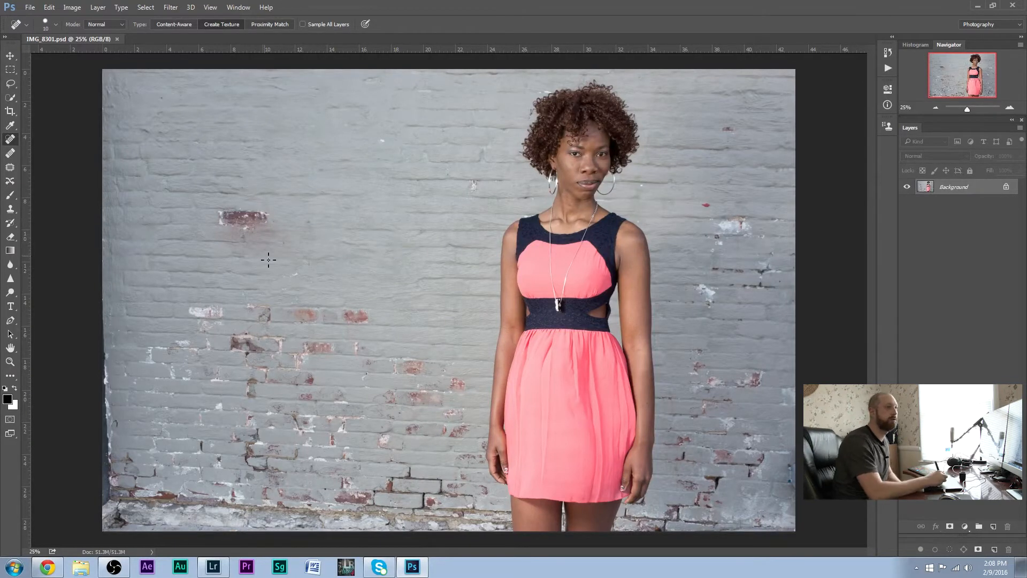
# Duplicate the Background layer and crop a narrow strip off both the left and right edges of the image
pyautogui.moveTo(972, 187); pyautogui.dragTo(993, 526)
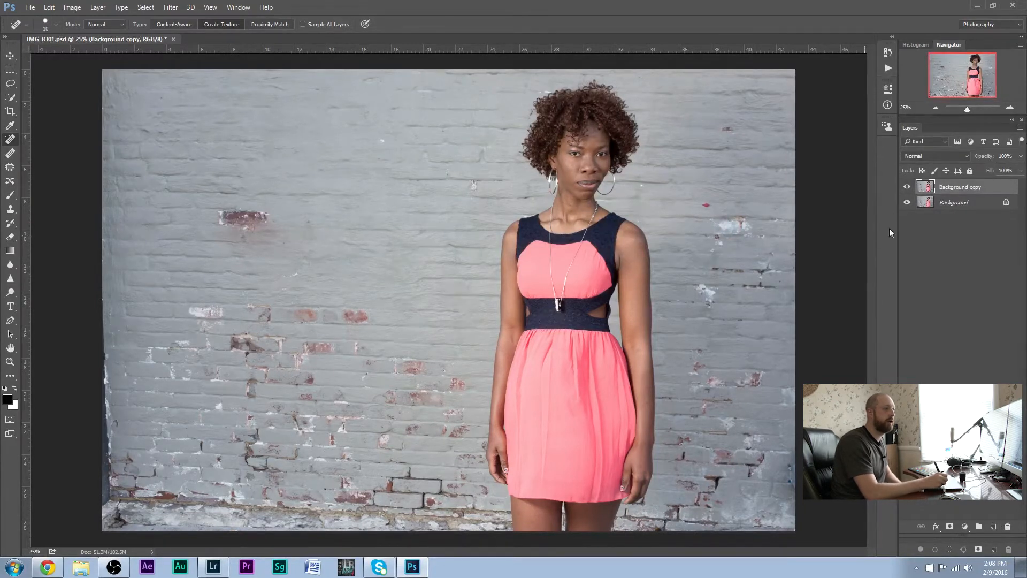
pyautogui.click(11, 110)
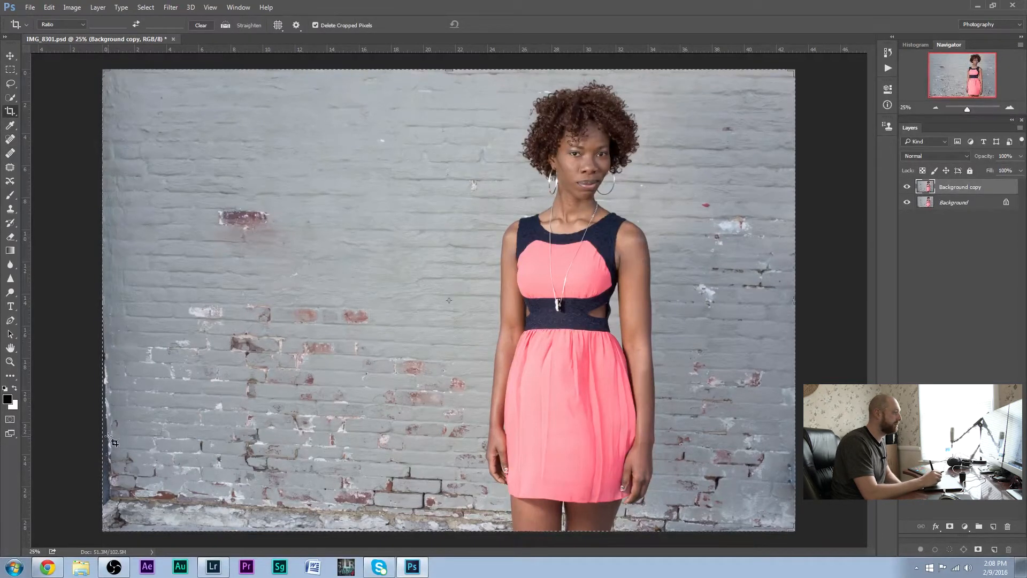
pyautogui.moveTo(102, 306); pyautogui.dragTo(109, 306)
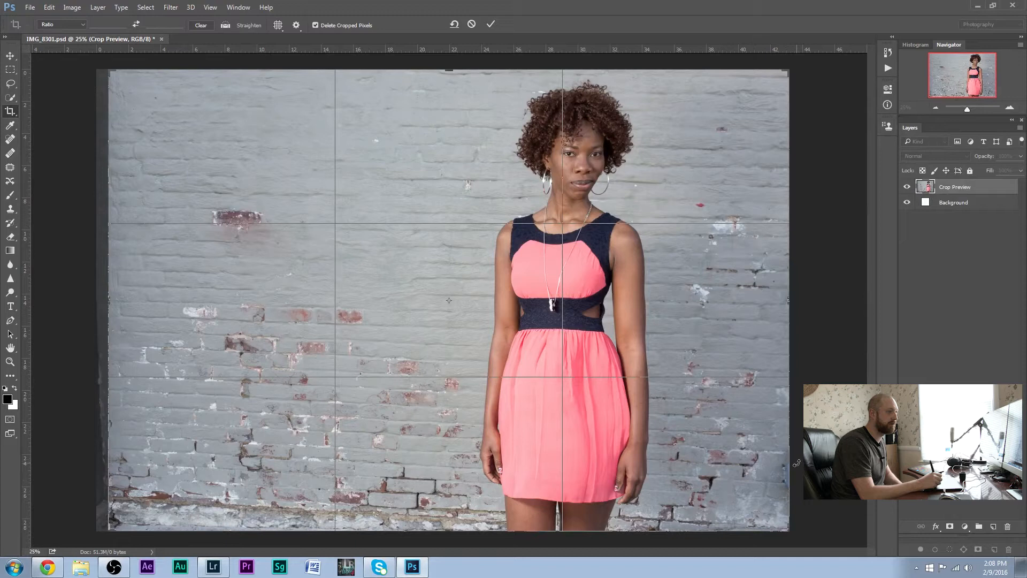
pyautogui.moveTo(791, 320); pyautogui.dragTo(791, 323)
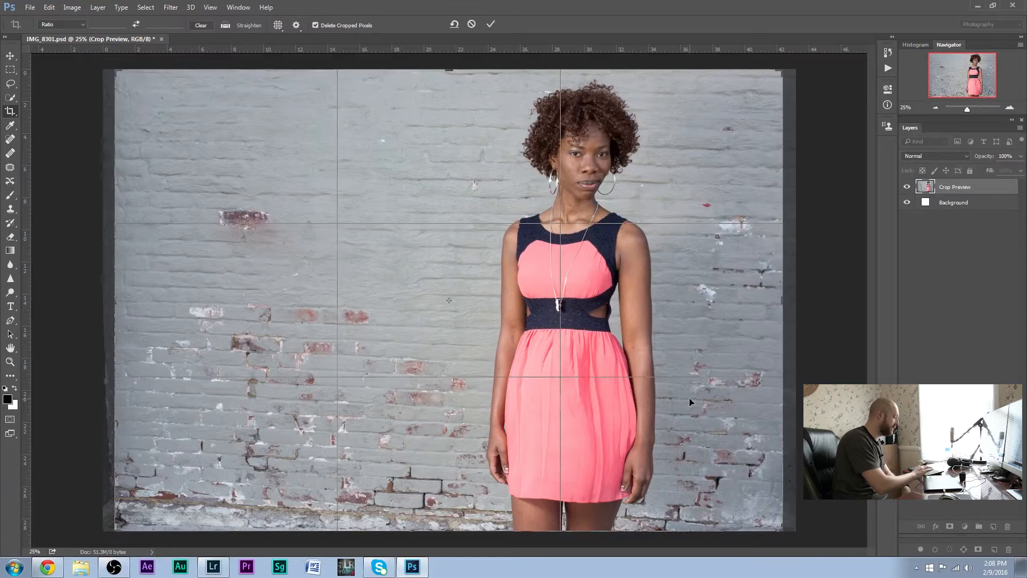
pyautogui.press('Return')
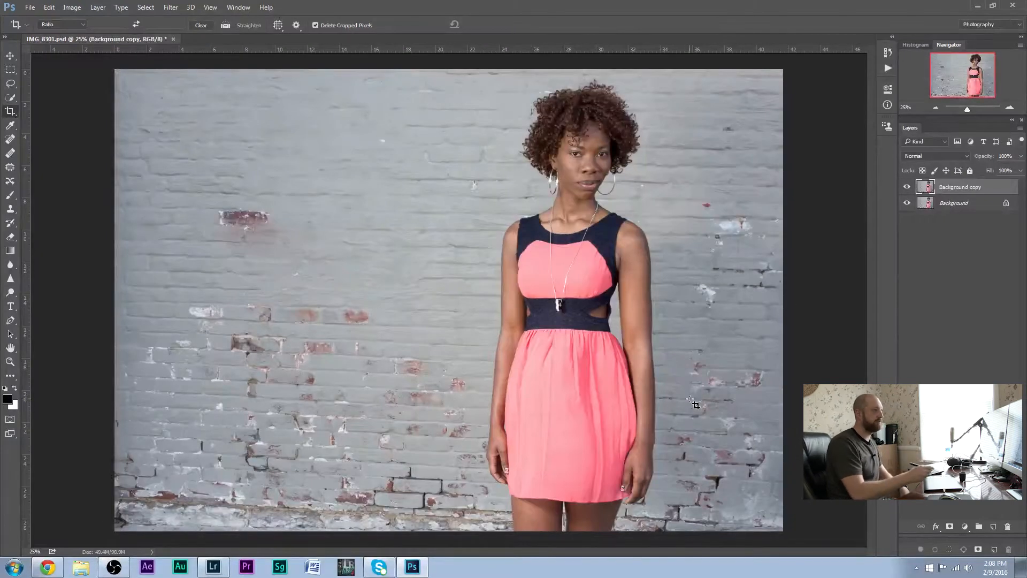
# Remove the small dark blemish on the woman's forearm beside the dress with the Spot Healing Brush on the duplicate layer
pyautogui.moveTo(968, 110); pyautogui.dragTo(973, 109)
pyautogui.moveTo(968, 75); pyautogui.dragTo(990, 86)
pyautogui.click(10, 139)
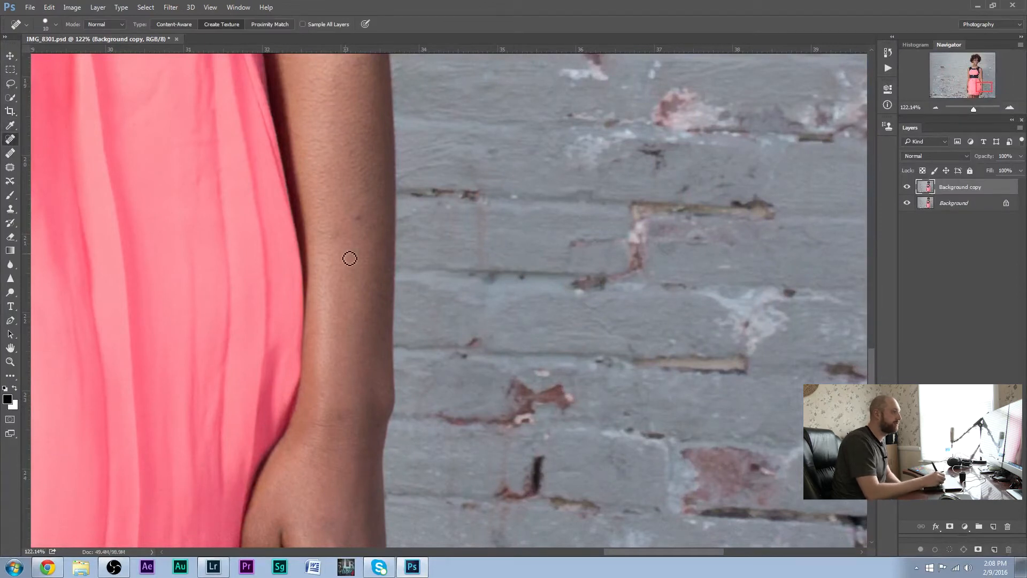
pyautogui.click(358, 219)
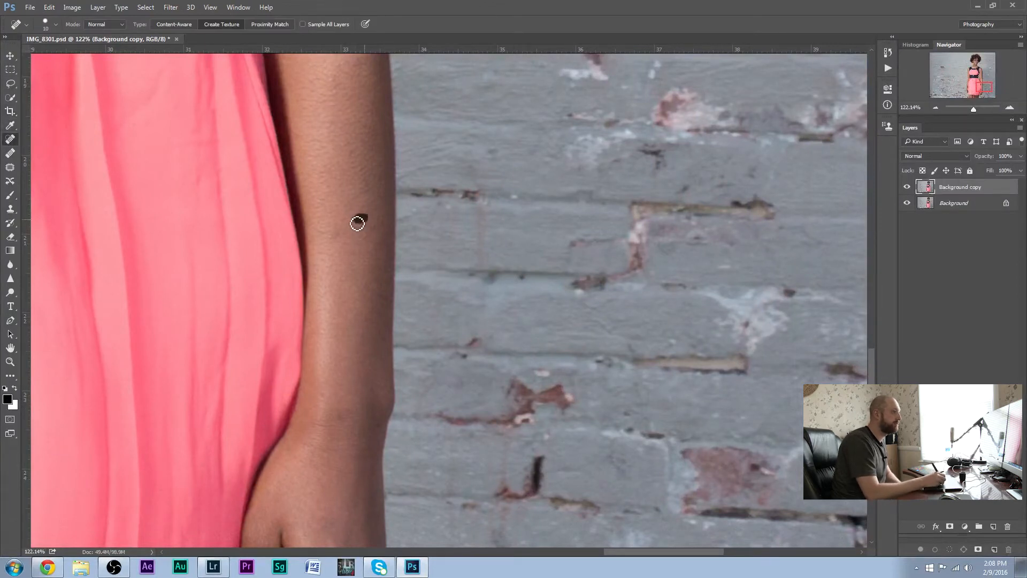
# Heal the remaining blemishes along the same arm, from the wrist up to the upper arm and shoulder, with the Spot Healing Brush
pyautogui.click(354, 311)
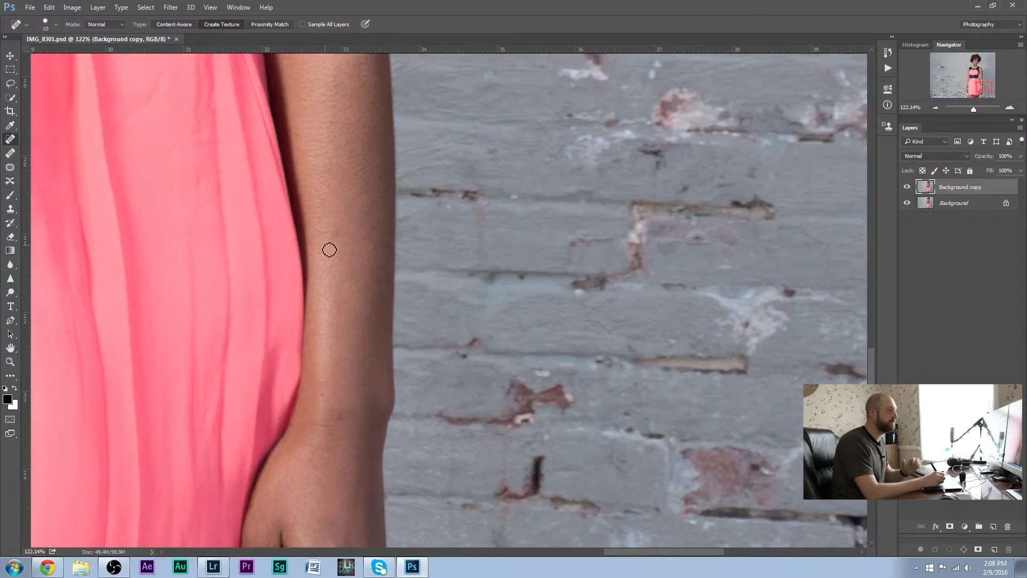
pyautogui.click(343, 415)
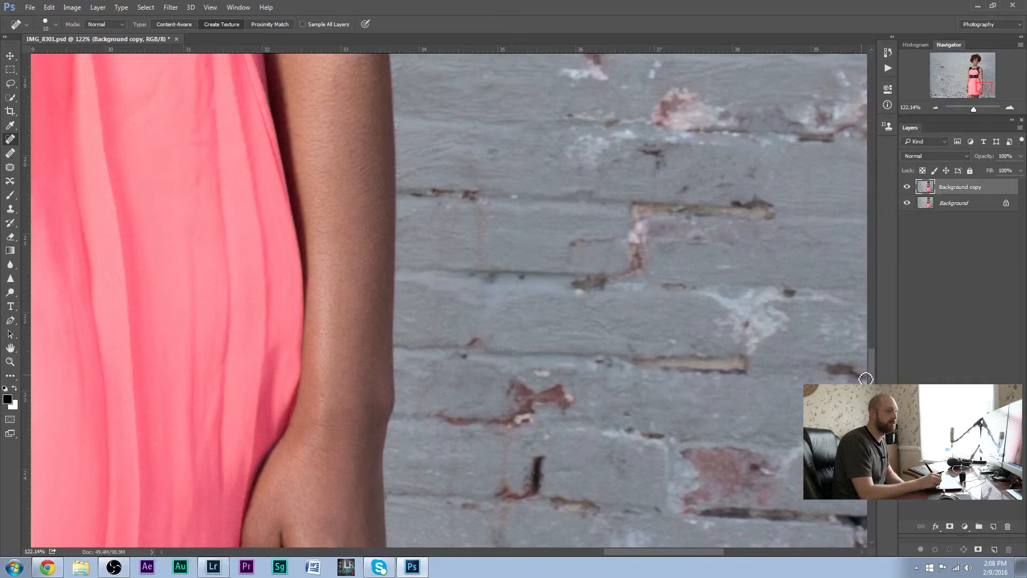
pyautogui.moveTo(871, 381); pyautogui.dragTo(920, 269)
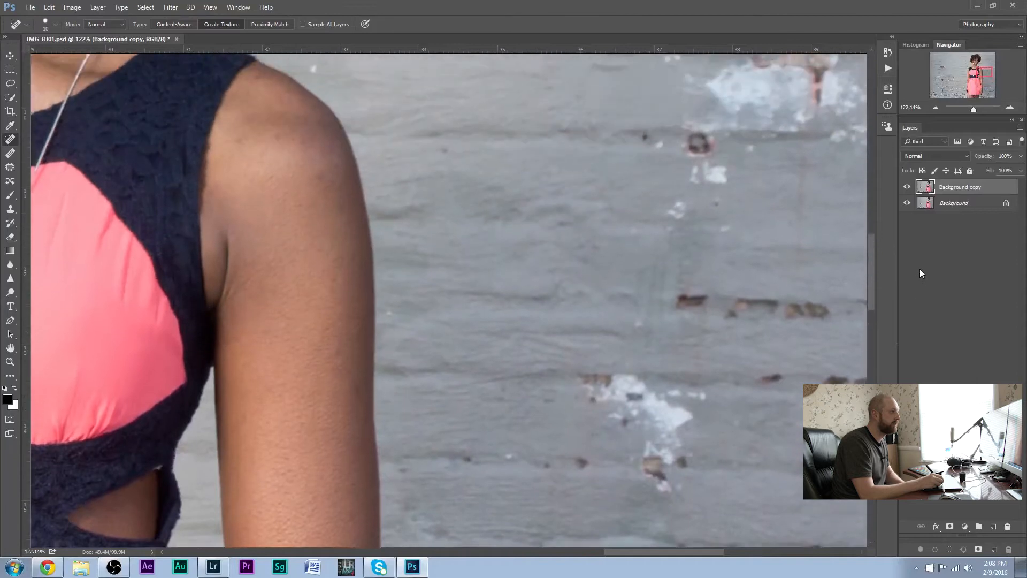
pyautogui.click(338, 282)
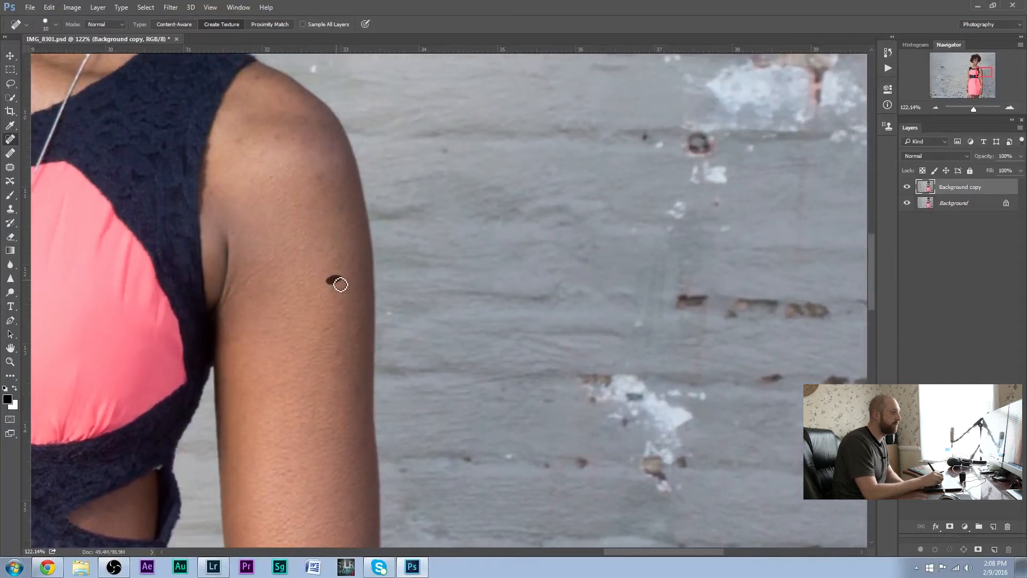
pyautogui.click(334, 330)
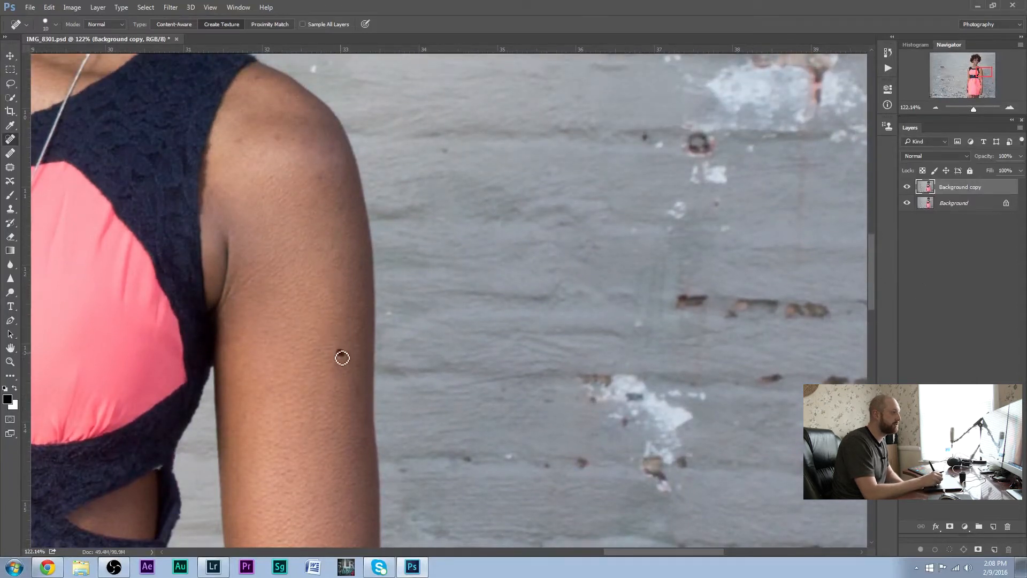
pyautogui.moveTo(349, 358); pyautogui.dragTo(349, 358)
pyautogui.moveTo(296, 144); pyautogui.dragTo(239, 144)
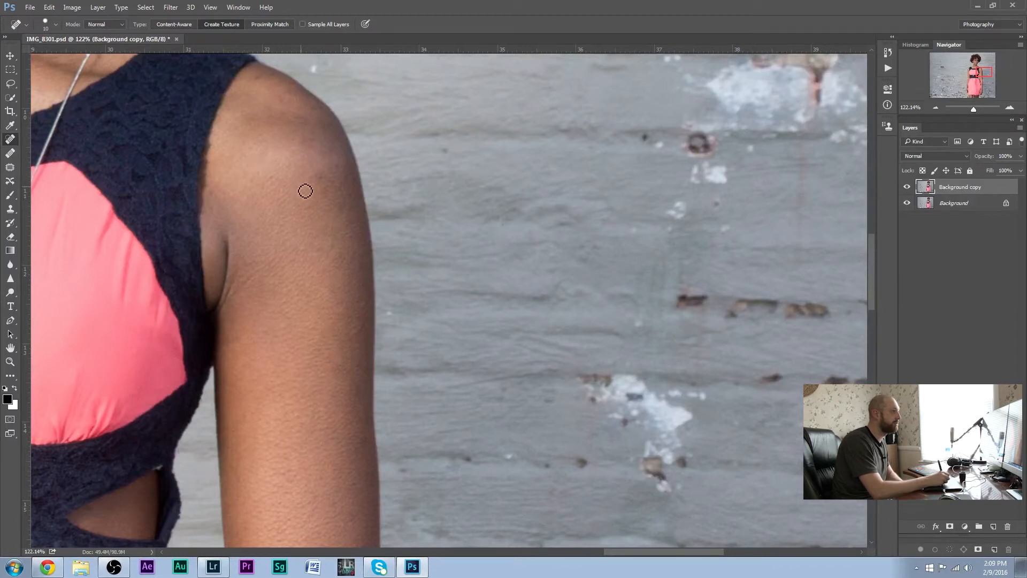
pyautogui.moveTo(322, 185); pyautogui.dragTo(323, 185)
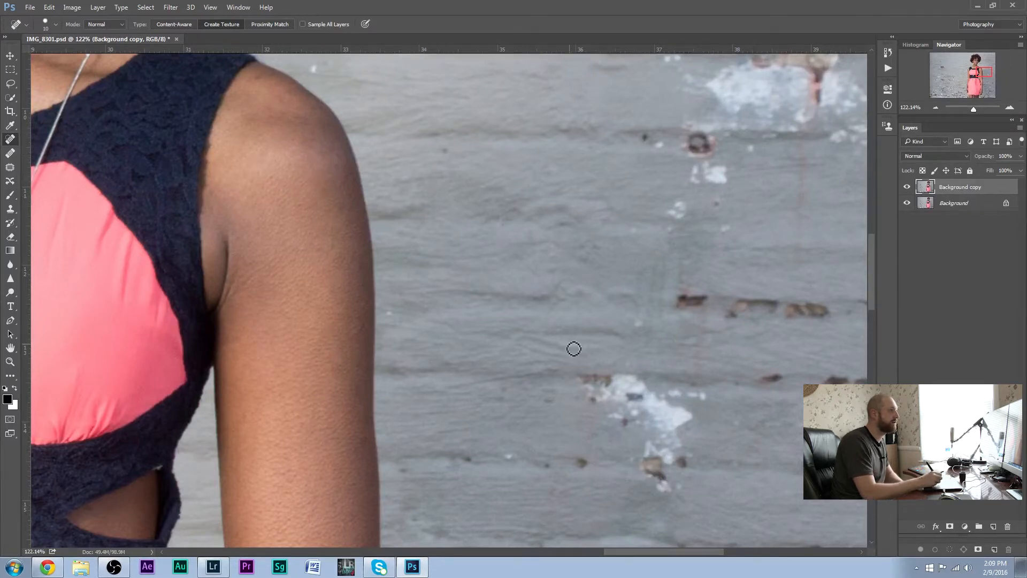
# Heal the blemishes on the wrist and forearm of the woman's other arm with the Spot Healing Brush
pyautogui.moveTo(989, 74); pyautogui.dragTo(974, 90)
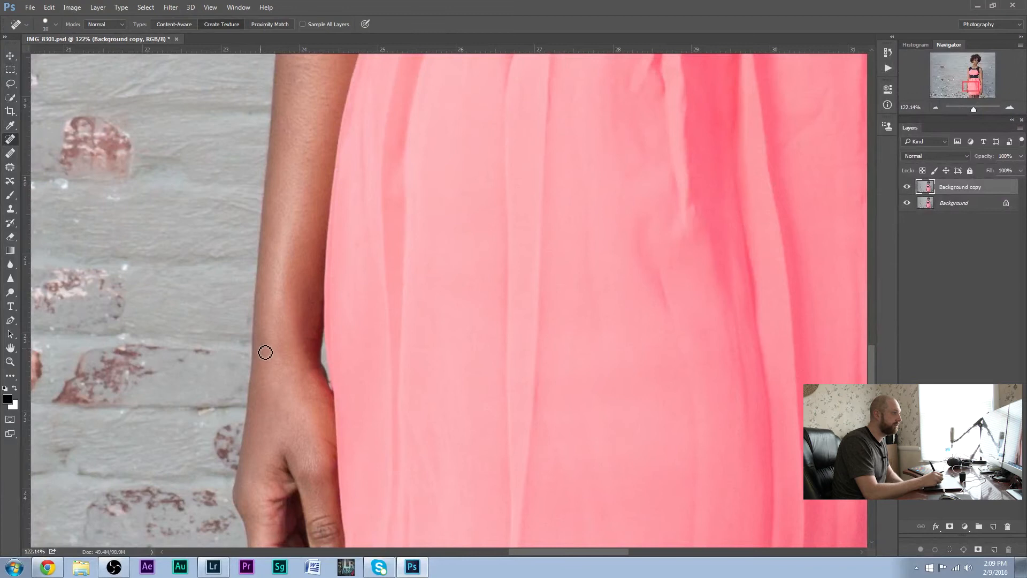
pyautogui.moveTo(269, 351); pyautogui.dragTo(271, 354)
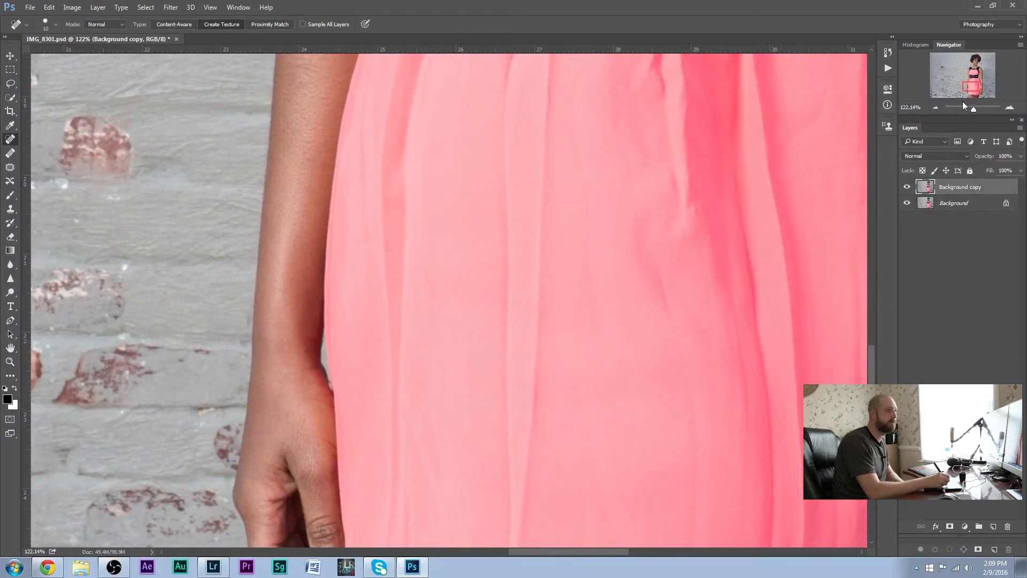
pyautogui.moveTo(971, 85); pyautogui.dragTo(973, 83)
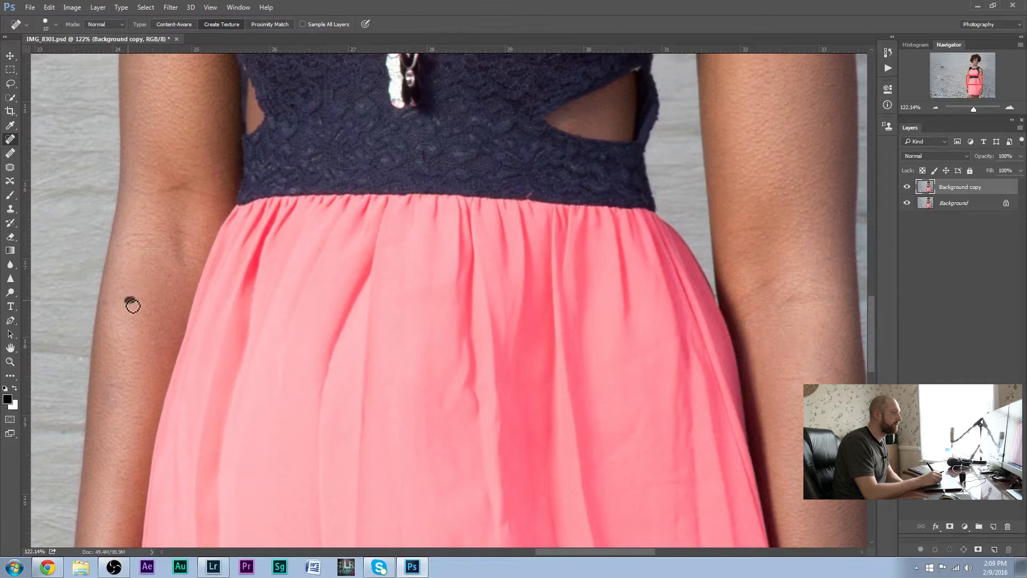
# Heal the spots on the shoulder of that arm and the dark mark and blemishes on the woman's neck
pyautogui.moveTo(972, 84); pyautogui.dragTo(973, 67)
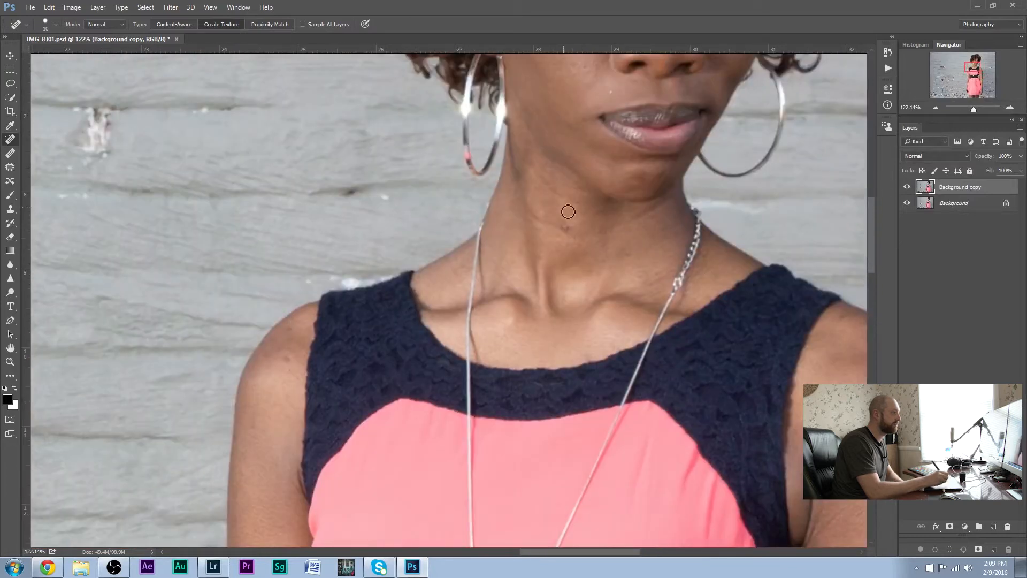
pyautogui.click(286, 361)
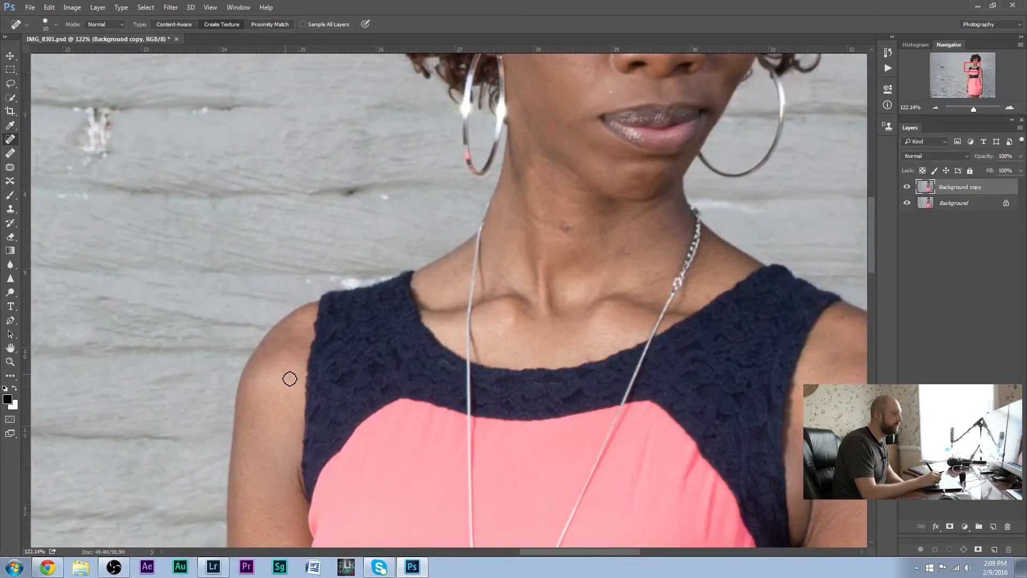
pyautogui.click(289, 368)
pyautogui.click(295, 333)
pyautogui.click(569, 230)
pyautogui.moveTo(629, 224); pyautogui.dragTo(678, 205)
pyautogui.moveTo(539, 223); pyautogui.dragTo(583, 243)
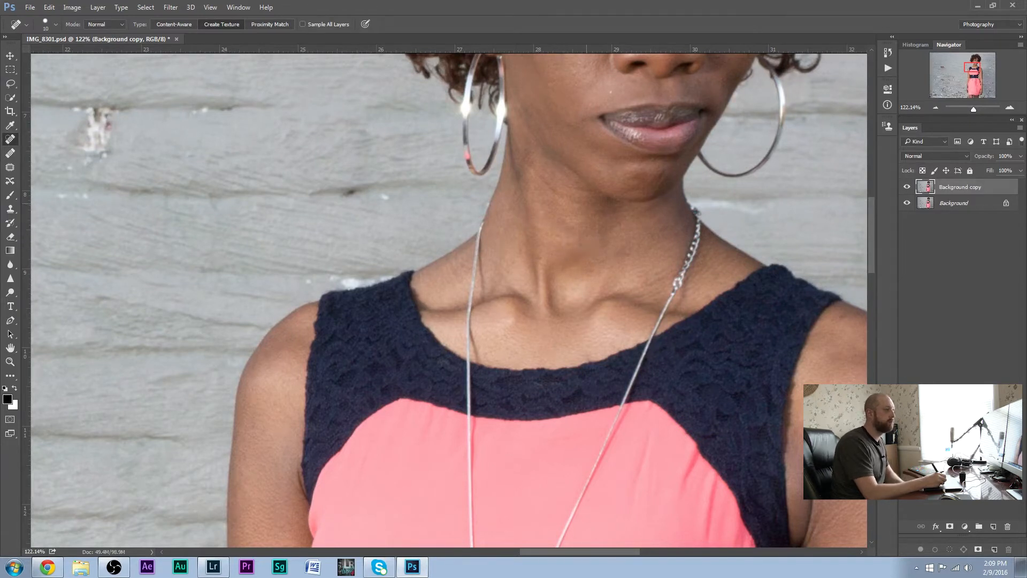
# Heal the spots on the woman's nose and cheek, plus the white speck and dark mark on the wall beside her
pyautogui.moveTo(972, 70); pyautogui.dragTo(977, 66)
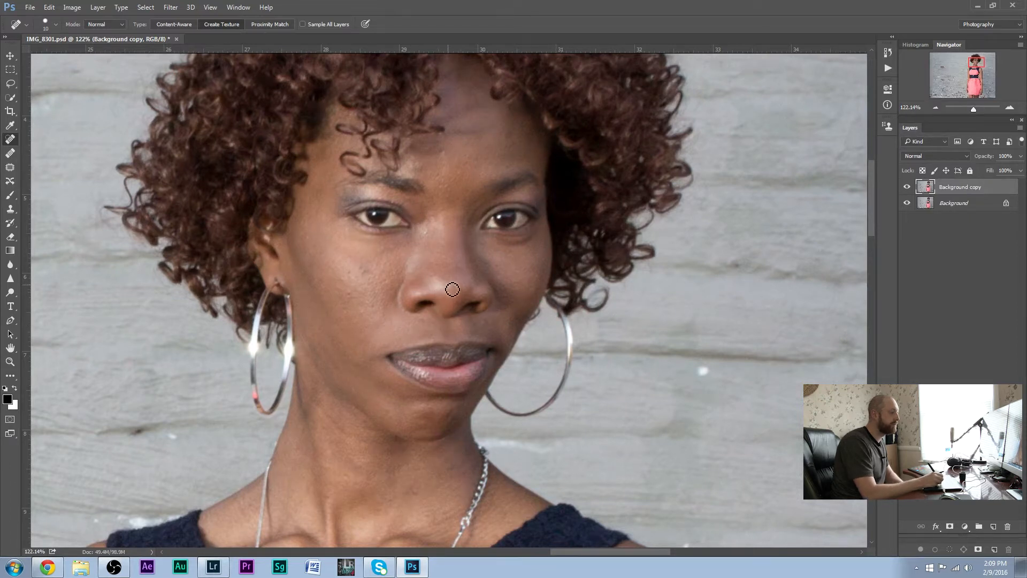
pyautogui.moveTo(442, 288)
pyautogui.mouseDown()
pyautogui.moveTo(451, 291)
pyautogui.moveTo(421, 301)
pyautogui.moveTo(448, 296)
pyautogui.moveTo(435, 281)
pyautogui.mouseUp()
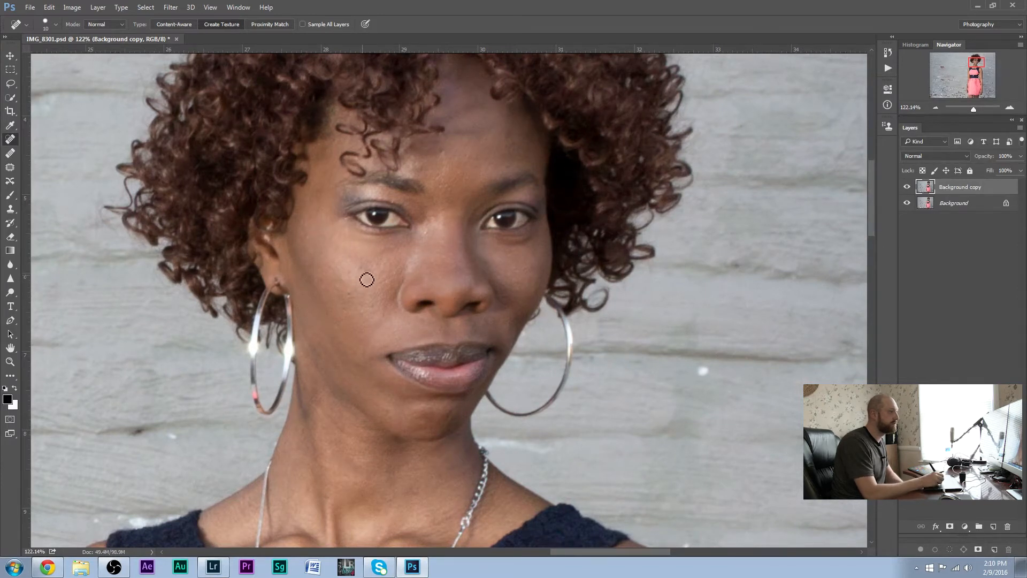
pyautogui.click(363, 275)
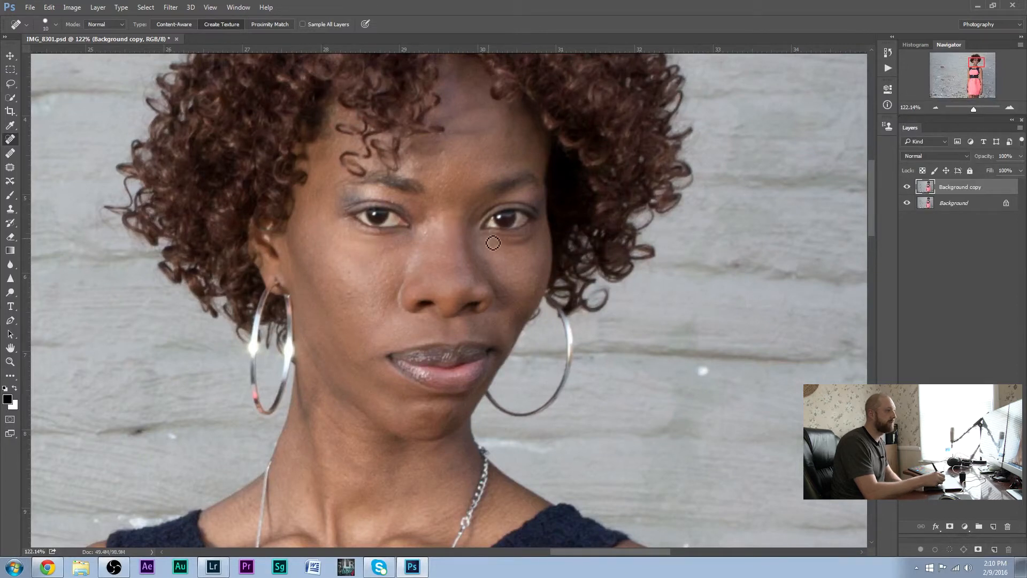
pyautogui.moveTo(703, 371); pyautogui.dragTo(705, 377)
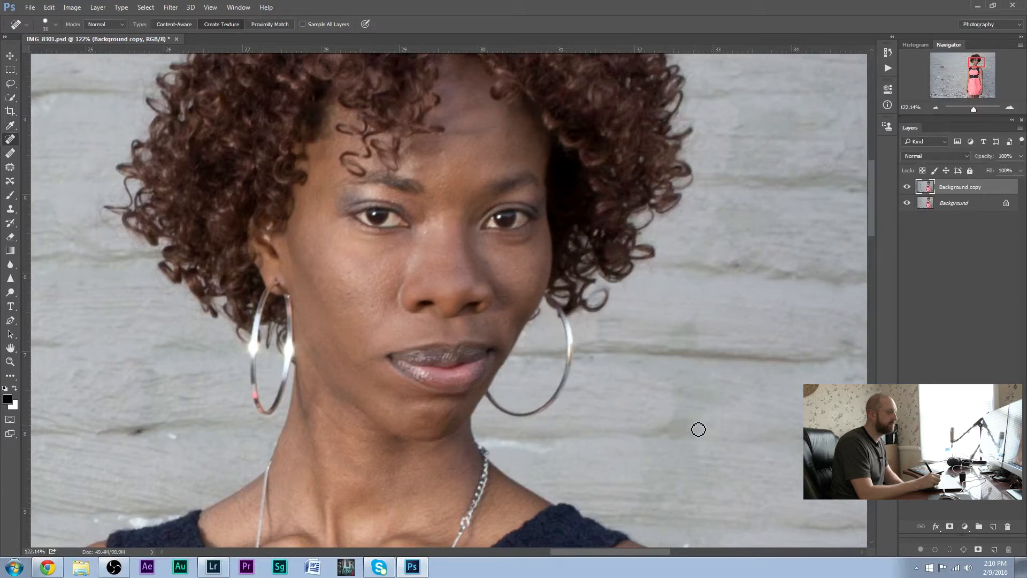
pyautogui.moveTo(174, 431)
pyautogui.mouseDown()
pyautogui.moveTo(172, 441)
pyautogui.moveTo(131, 440)
pyautogui.mouseUp()
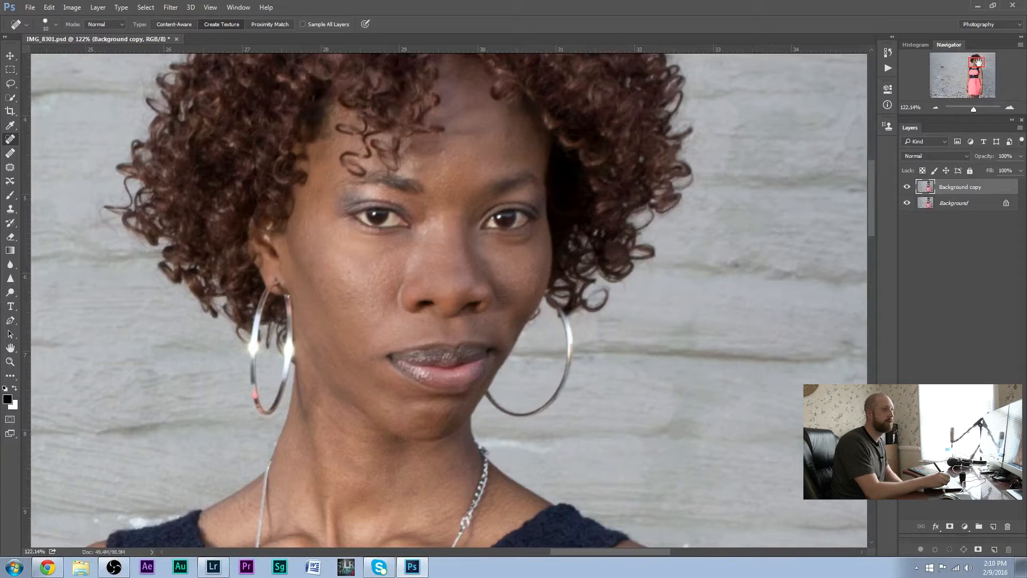
# Fit the whole photo in view and open the Nik Collection's Color Efex Pro 4 filter on the duplicate layer
pyautogui.click(935, 108)
pyautogui.click(937, 108)
pyautogui.click(935, 110)
pyautogui.click(937, 108)
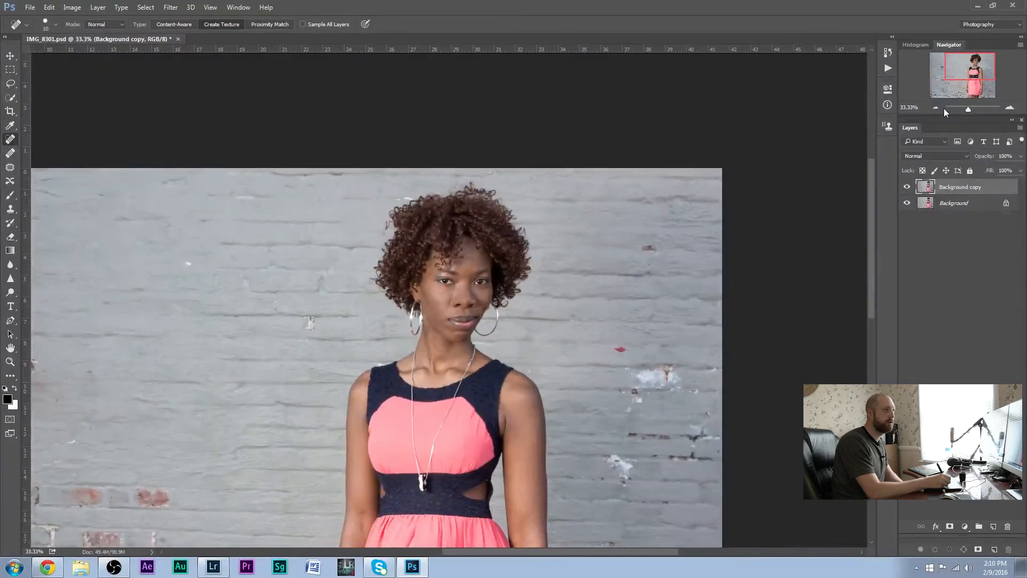
pyautogui.click(935, 109)
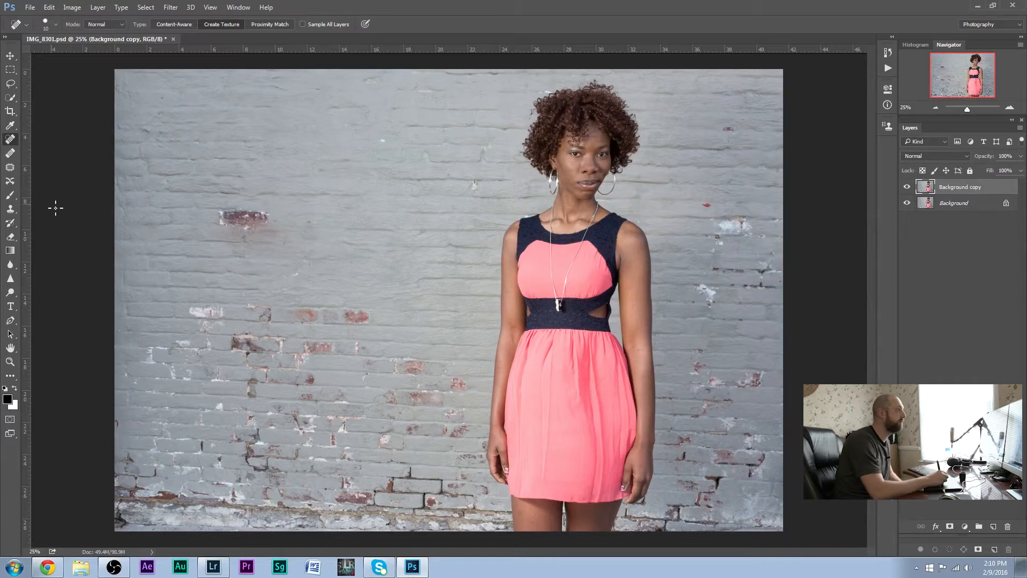
pyautogui.click(172, 8)
pyautogui.click(173, 9)
pyautogui.click(190, 8)
pyautogui.click(190, 7)
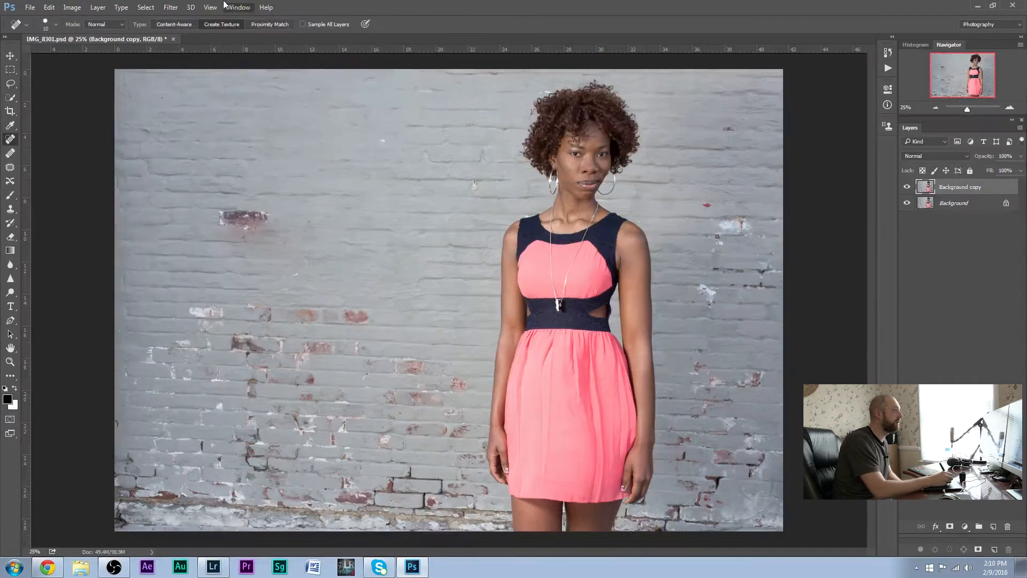
pyautogui.click(170, 8)
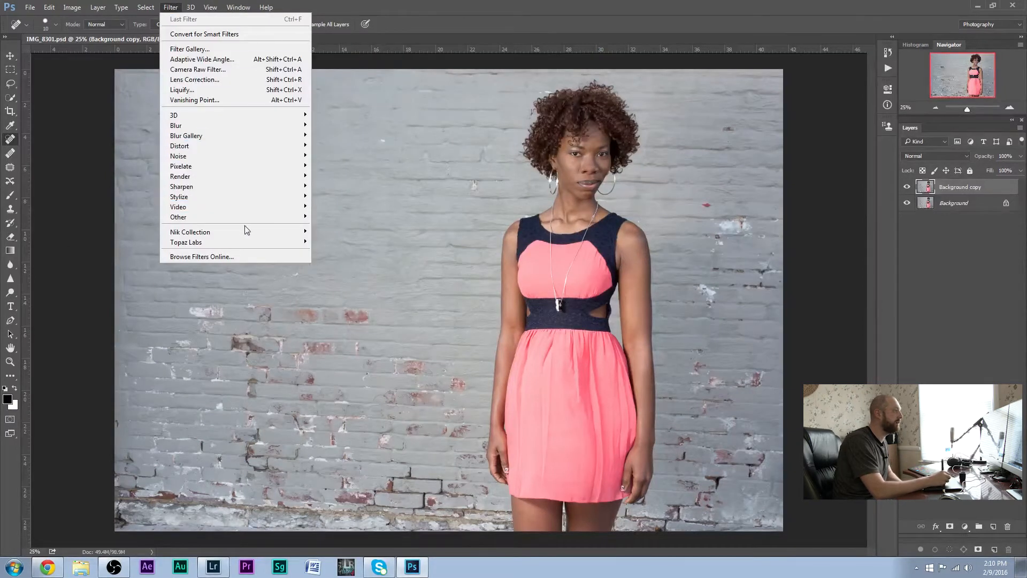
pyautogui.moveTo(255, 234)
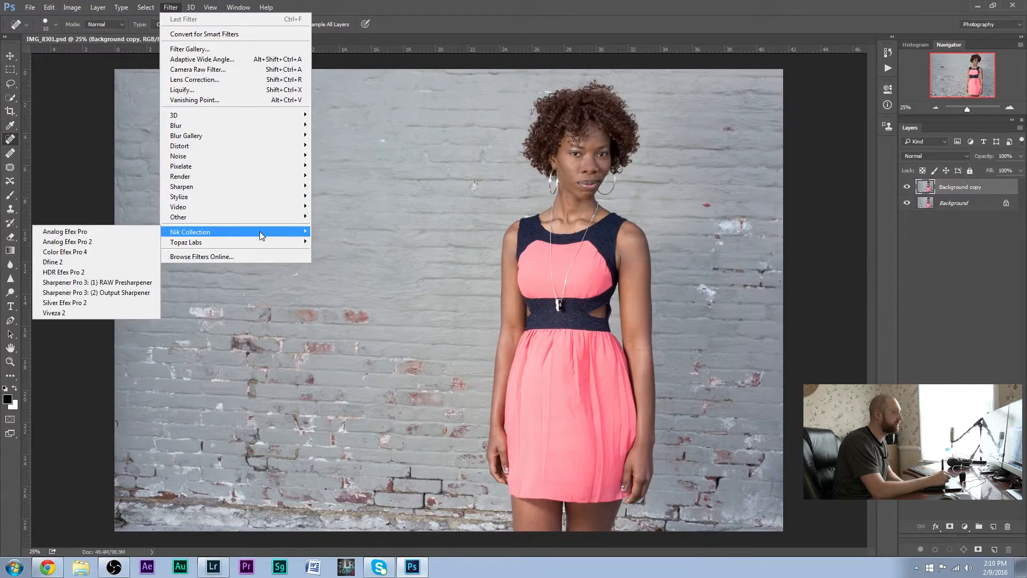
pyautogui.click(137, 252)
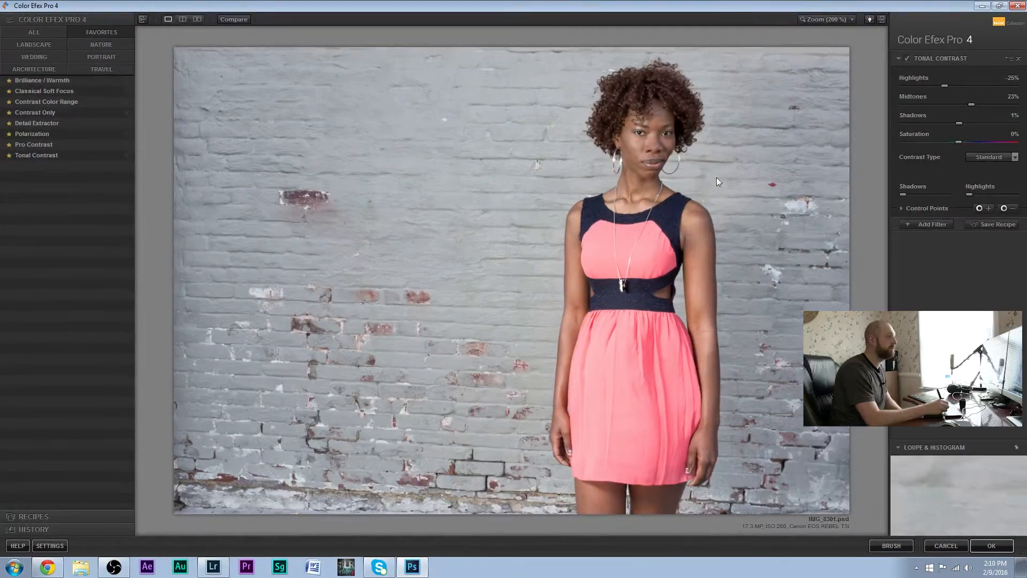
# Try Tonal Contrast highlights at 83%, and reset the filter's highlights, midtones and shadows to 0%
pyautogui.click(1005, 86)
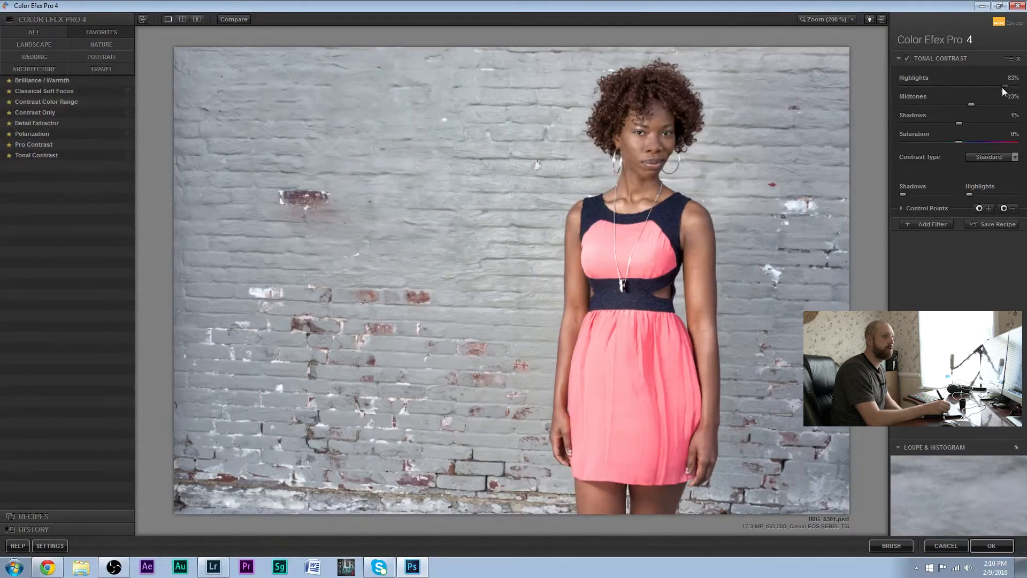
pyautogui.click(1010, 80)
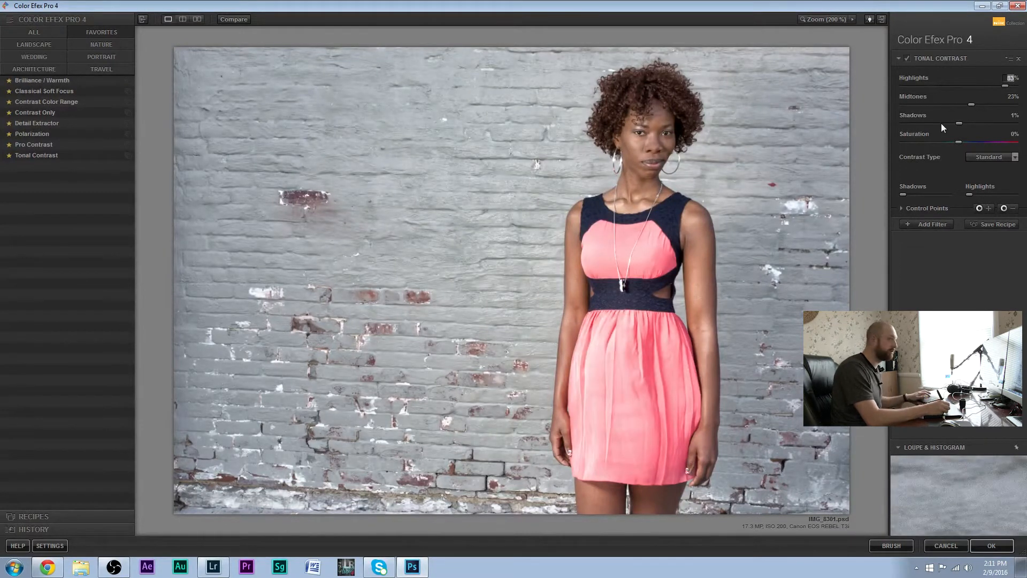
pyautogui.write('0')
pyautogui.press('Return')
pyautogui.click(1012, 116)
pyautogui.write('0')
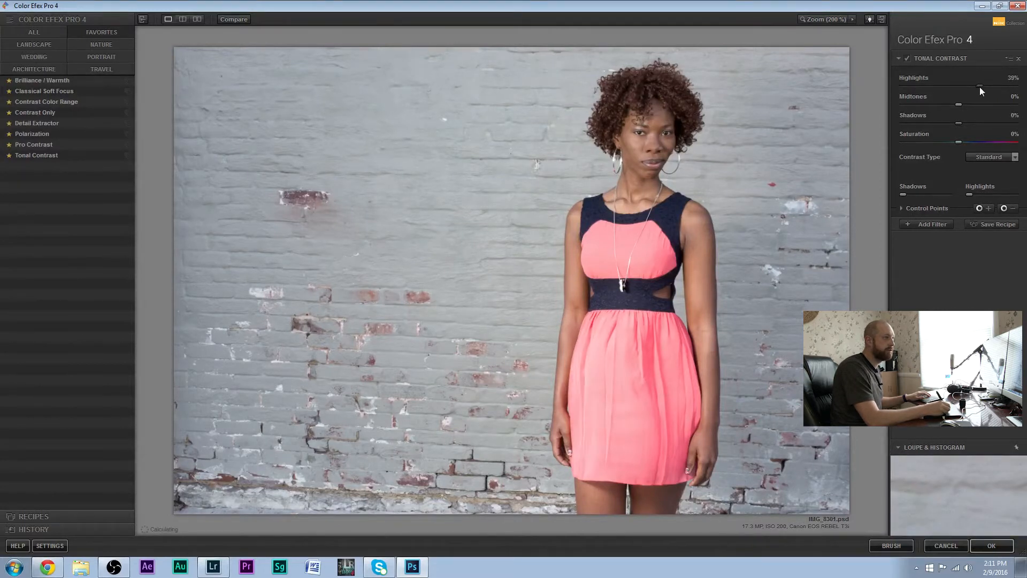
# Set the Tonal Contrast filter's highlights to -52%, midtones to 43% and shadows to 28%
pyautogui.moveTo(953, 88); pyautogui.dragTo(951, 88)
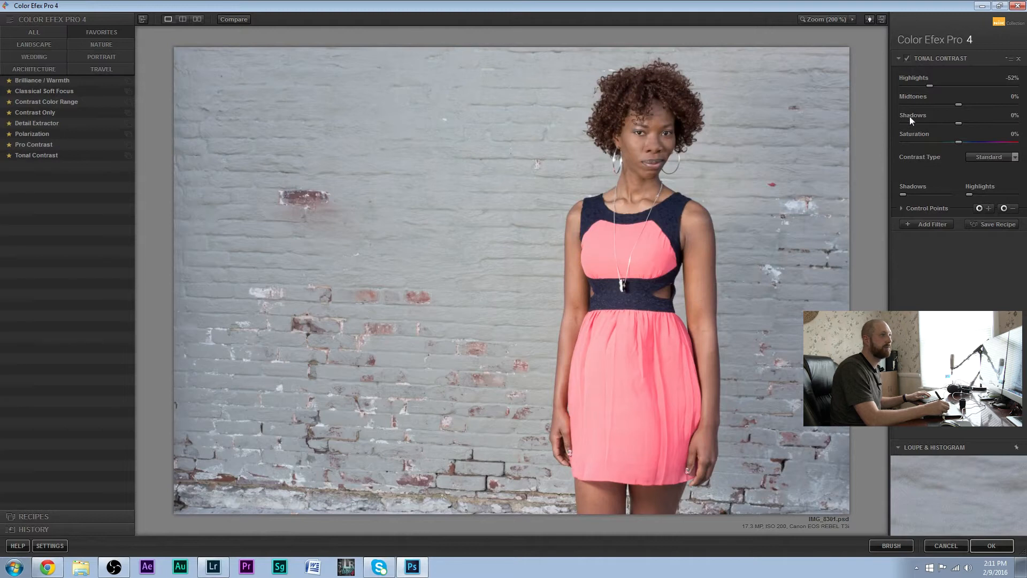
pyautogui.moveTo(968, 110); pyautogui.dragTo(980, 110)
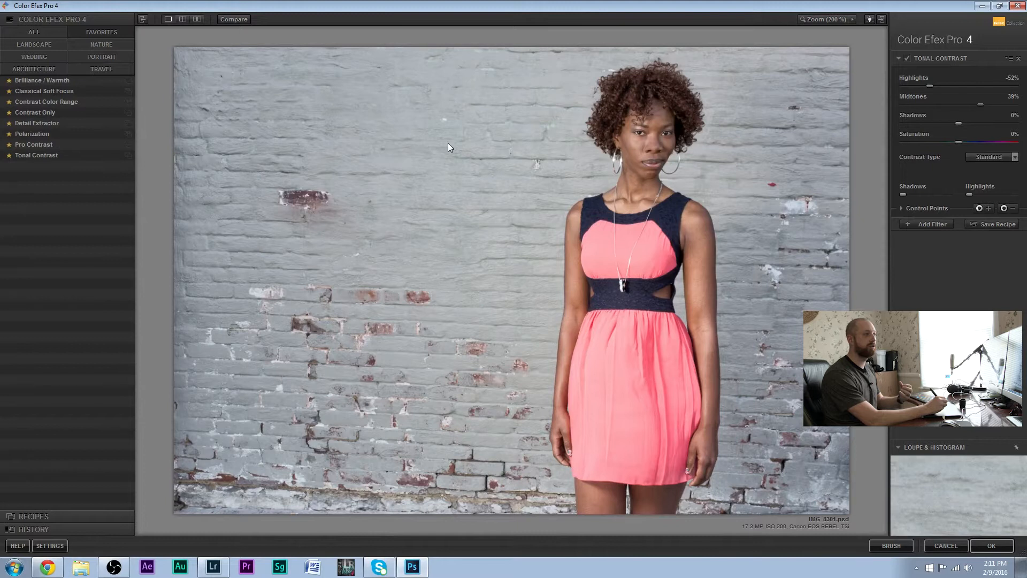
pyautogui.moveTo(962, 123); pyautogui.dragTo(960, 124)
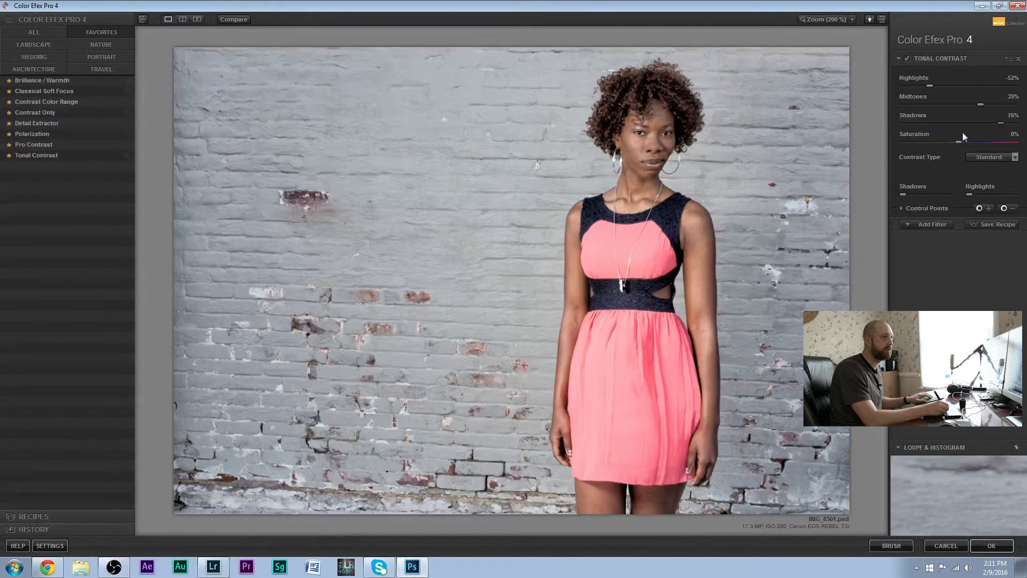
pyautogui.moveTo(917, 130); pyautogui.dragTo(911, 124)
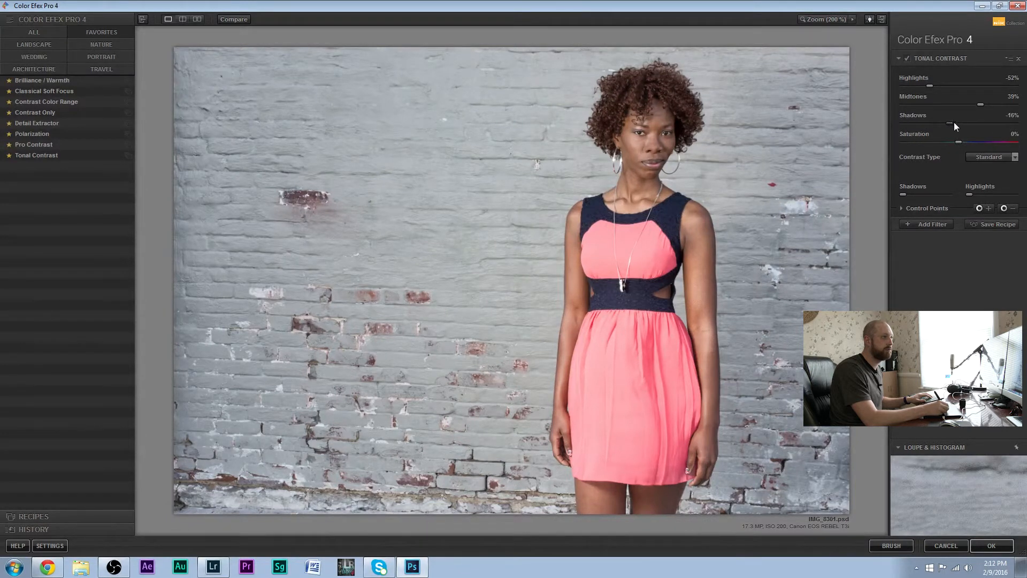
pyautogui.moveTo(973, 122); pyautogui.dragTo(975, 122)
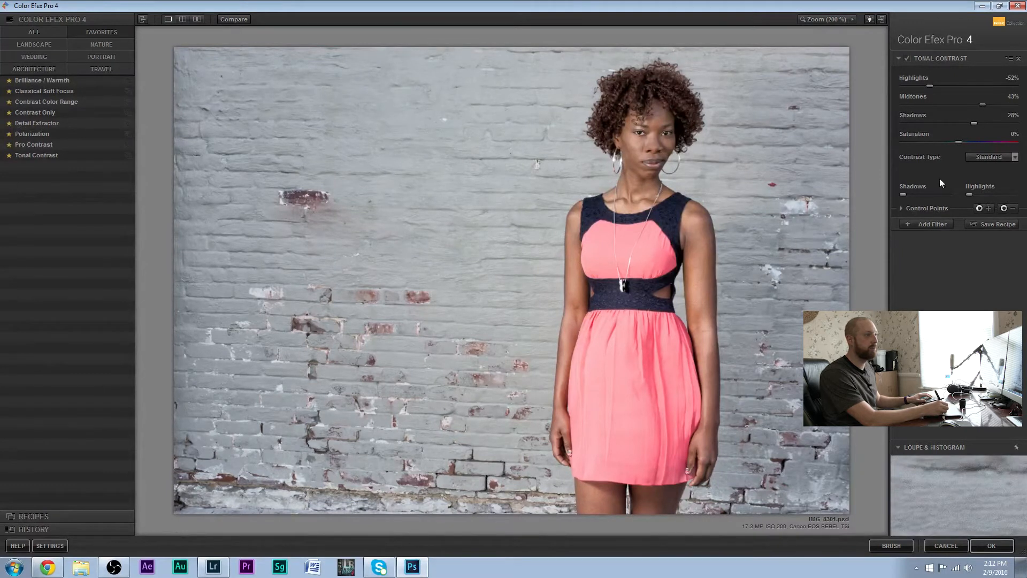
# Try a Dynamic Skin Softener filter stacked on Tonal Contrast, and remove it from the filter stack
pyautogui.click(939, 224)
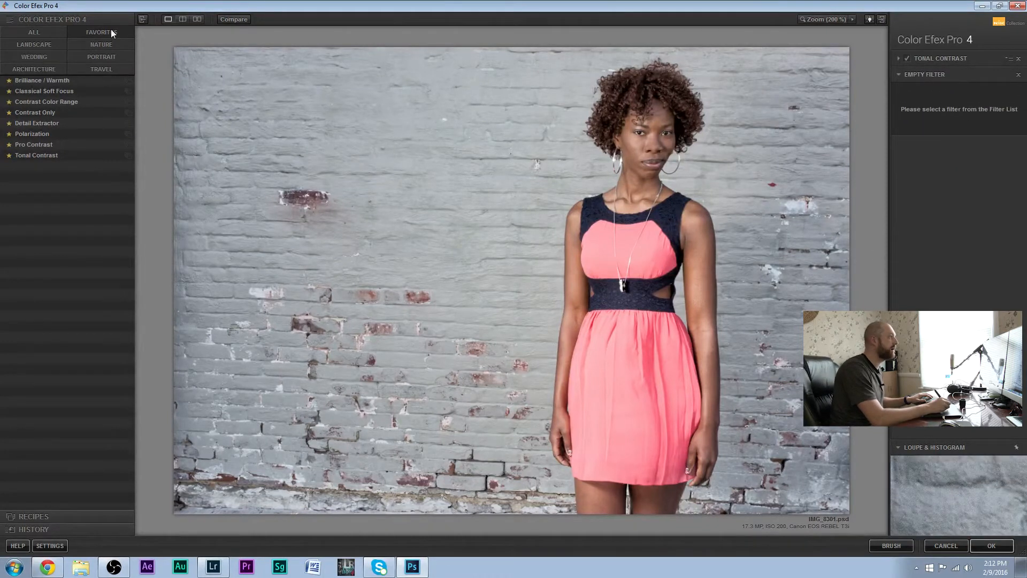
pyautogui.click(45, 32)
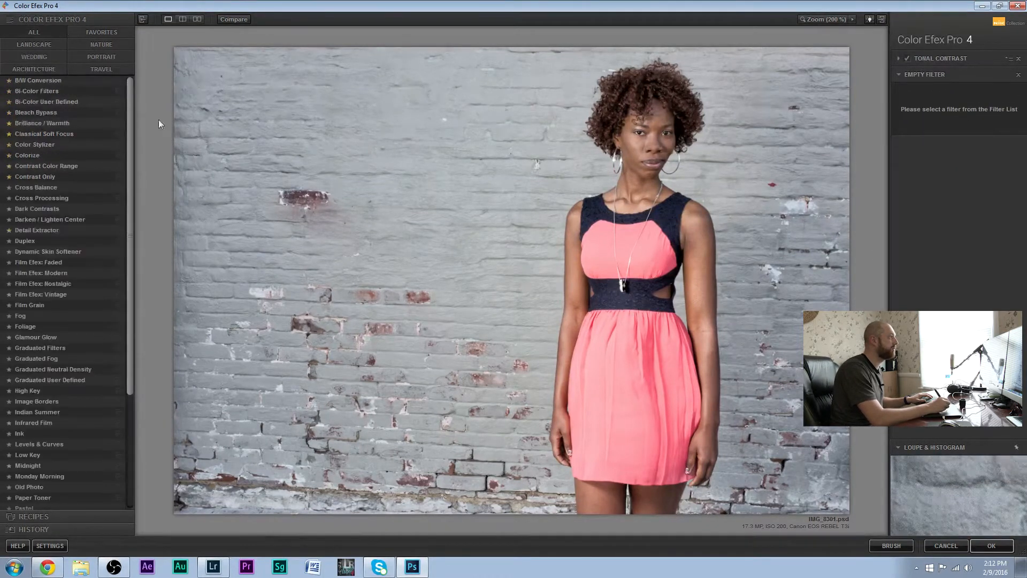
pyautogui.moveTo(129, 130); pyautogui.dragTo(129, 256)
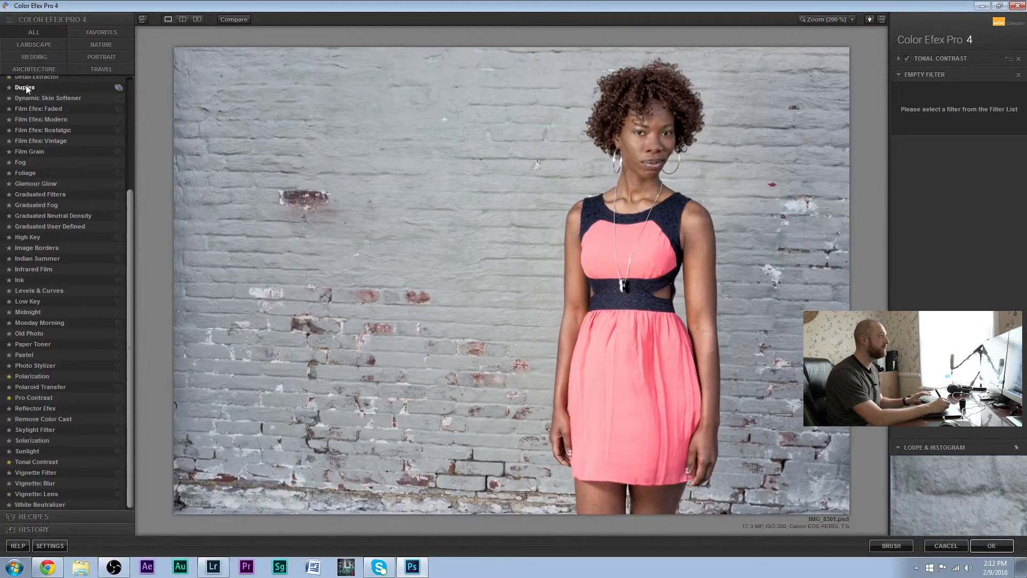
pyautogui.click(12, 94)
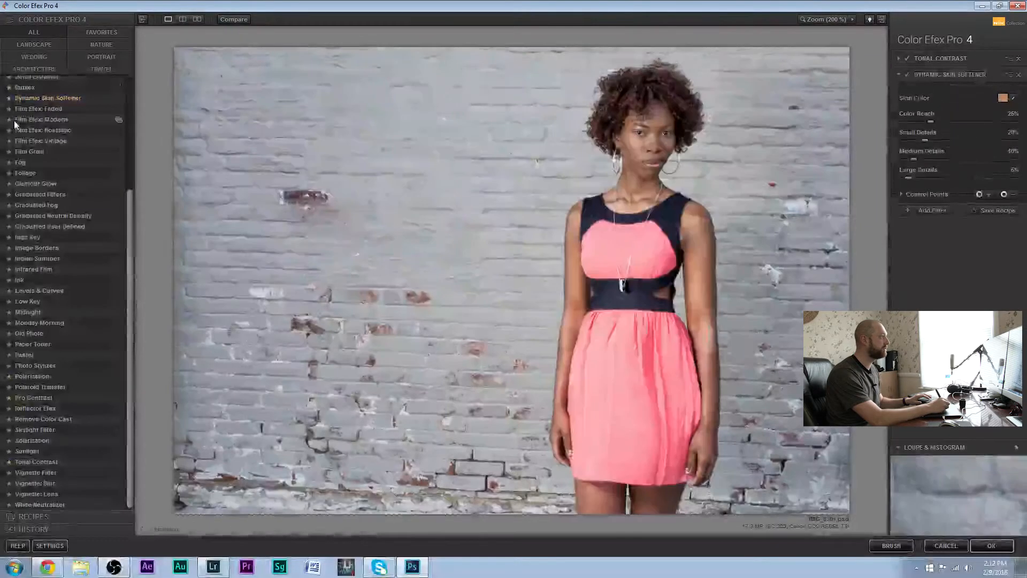
pyautogui.click(102, 33)
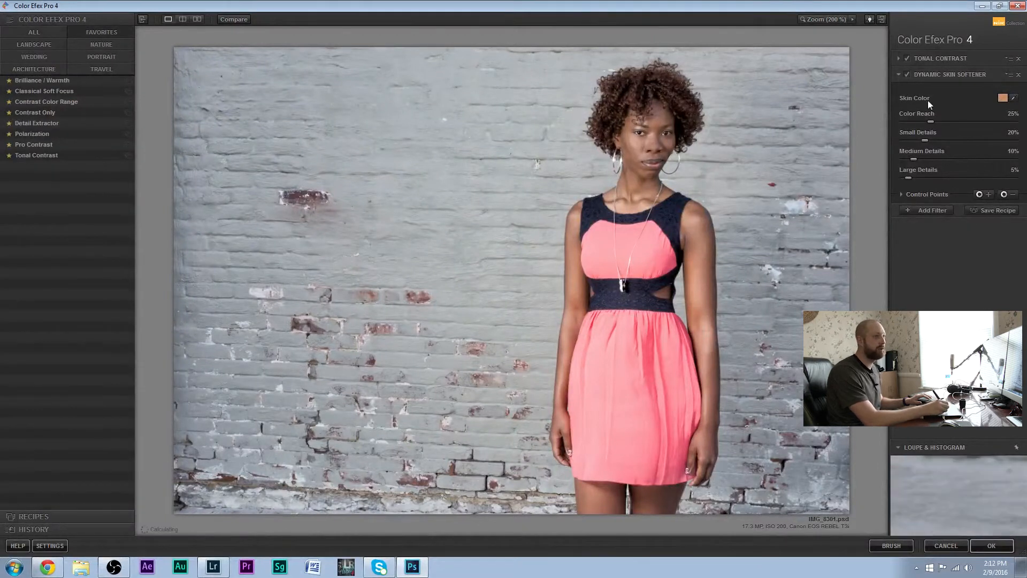
pyautogui.click(1018, 74)
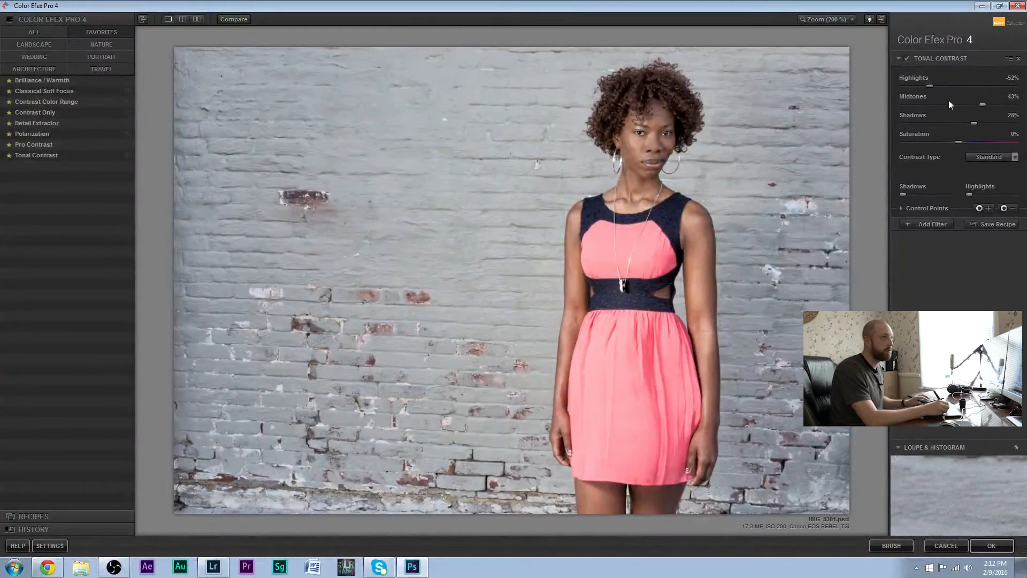
# Add a Pro Contrast filter on top of Tonal Contrast and set its dynamic contrast to 34%
pyautogui.click(922, 226)
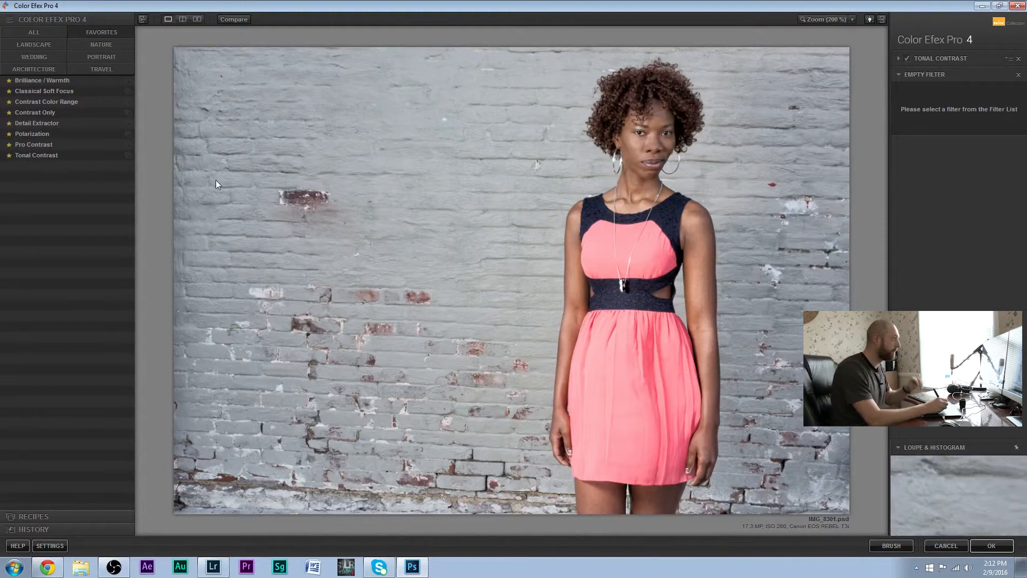
pyautogui.click(34, 145)
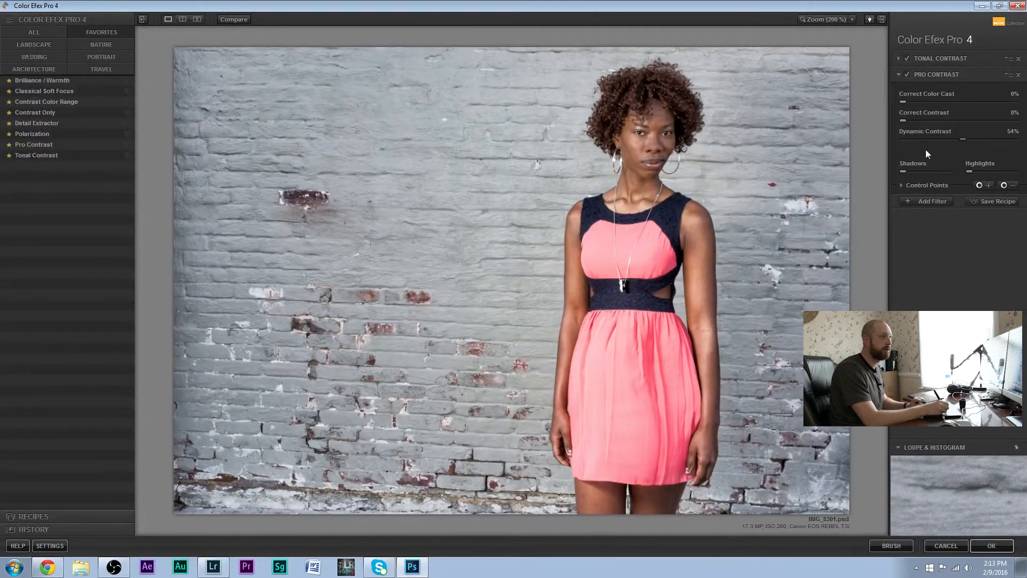
pyautogui.click(940, 141)
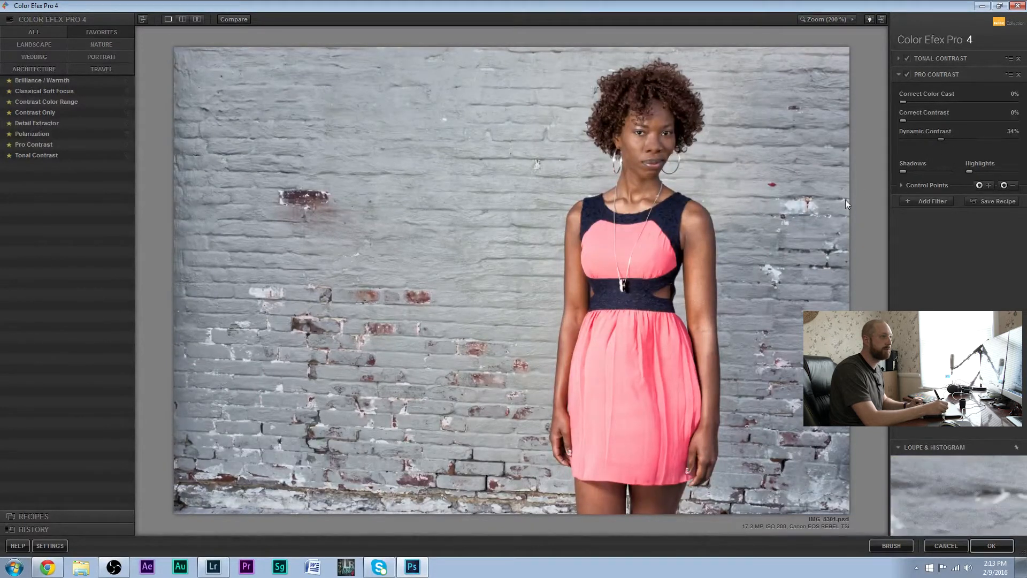
# Try Pro Contrast's contrast and color cast corrections, and compare the photo with and without the filter
pyautogui.moveTo(905, 119)
pyautogui.mouseDown()
pyautogui.moveTo(946, 120)
pyautogui.moveTo(901, 125)
pyautogui.mouseUp()
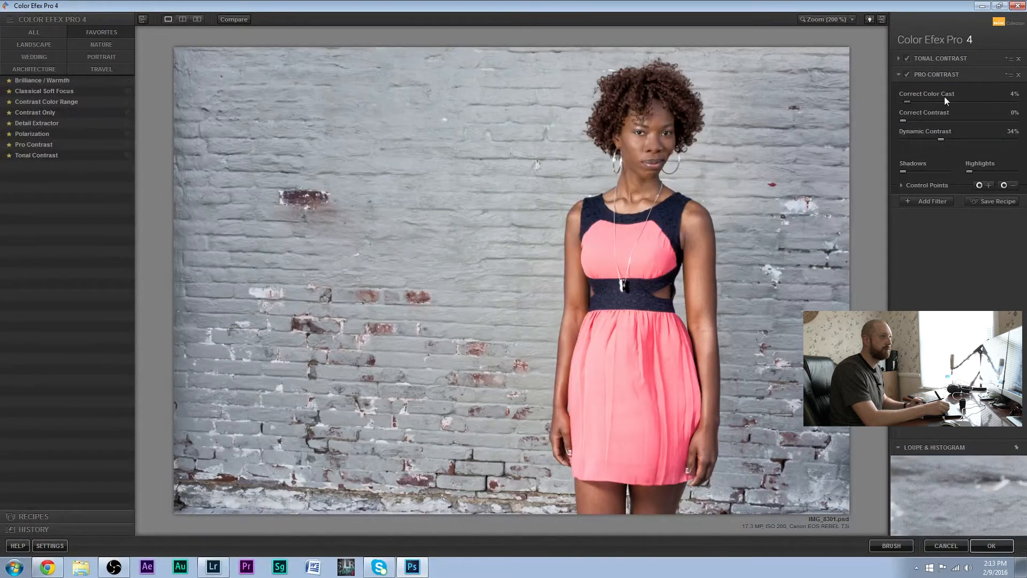
pyautogui.moveTo(928, 101); pyautogui.dragTo(884, 108)
pyautogui.click(908, 74)
pyautogui.click(909, 75)
# Add a Detail Extractor filter to the stack and set its detail extraction and saturation to 0%
pyautogui.click(932, 201)
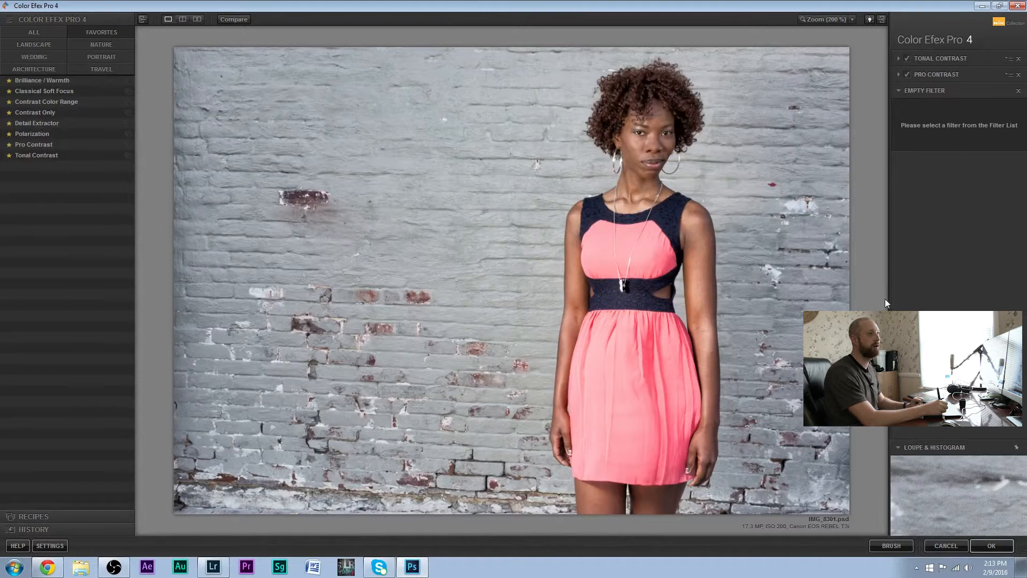
pyautogui.click(97, 123)
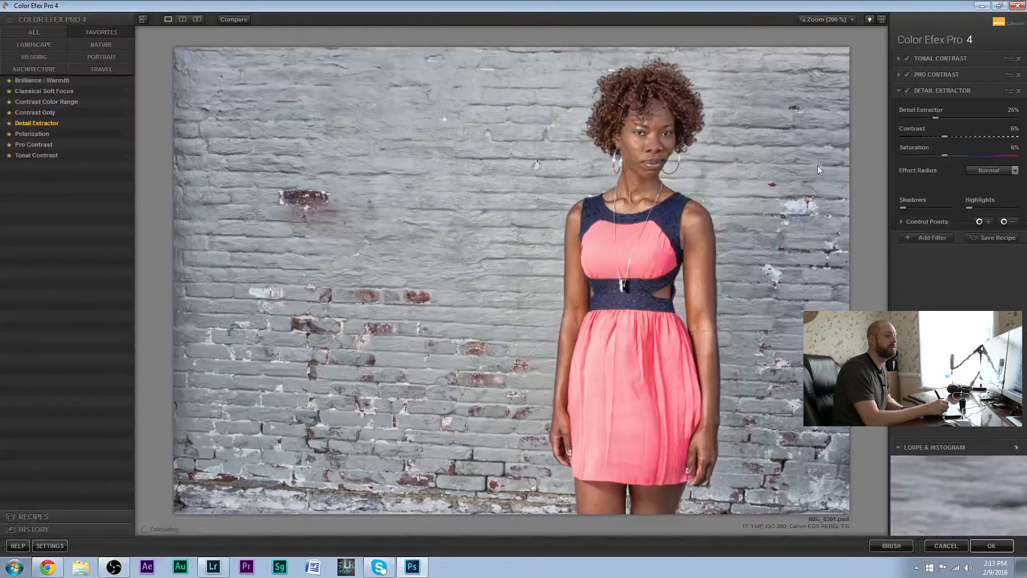
pyautogui.click(1012, 110)
pyautogui.write('0')
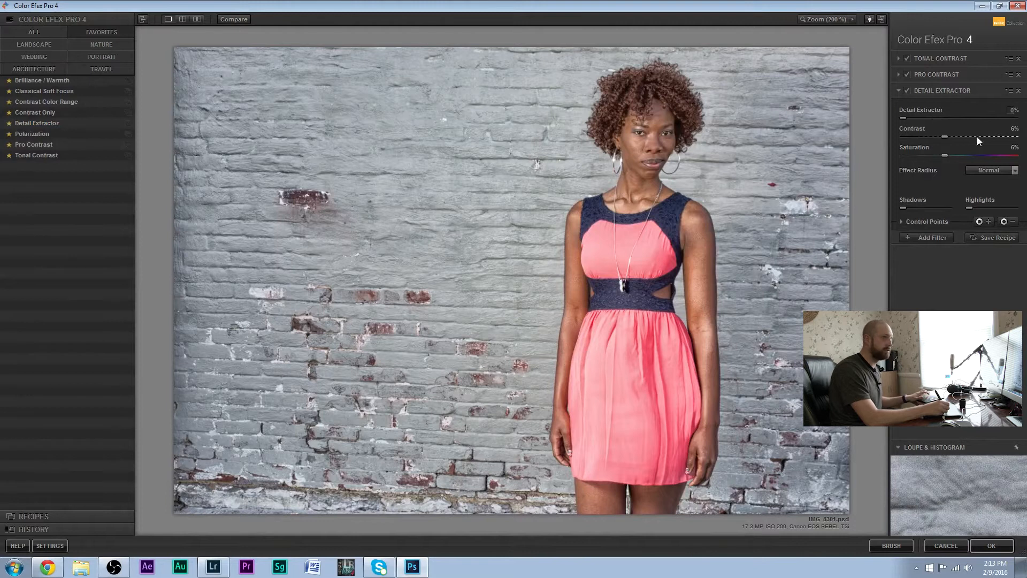
pyautogui.press('Tab')
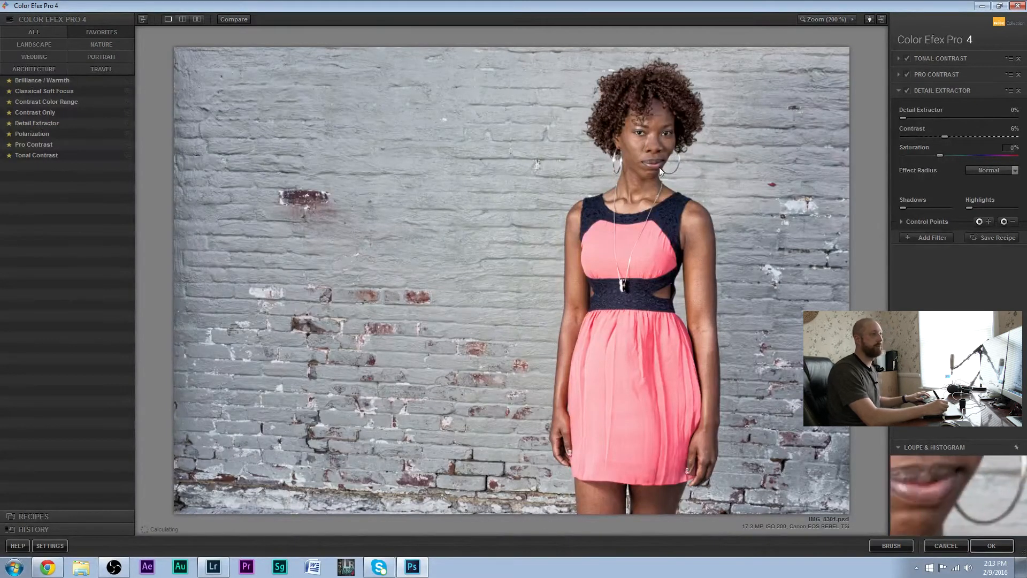
# Place a Detail Extractor control point on the eye at the left of the woman's face and limit its reach to the eye
pyautogui.click(839, 19)
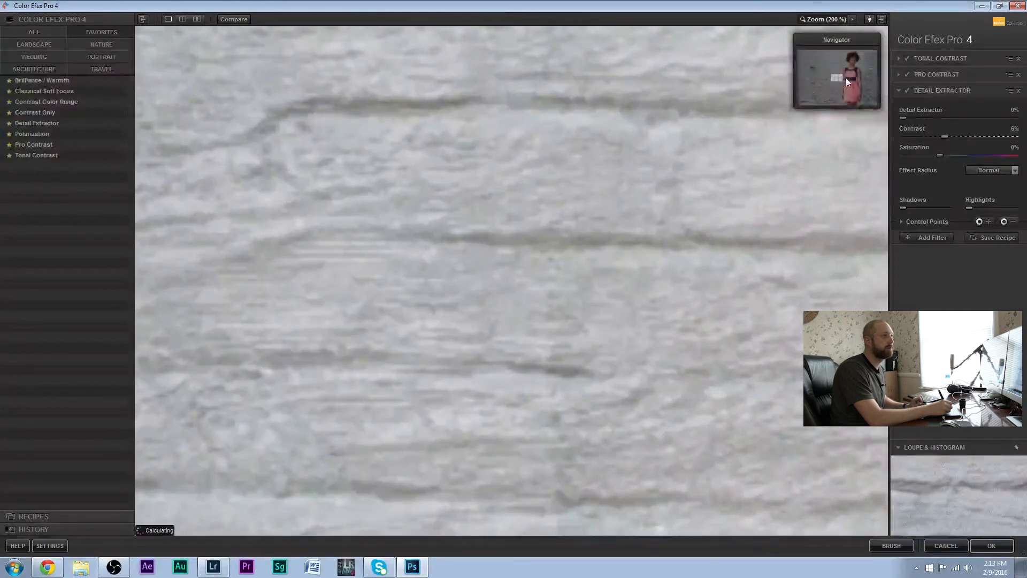
pyautogui.moveTo(841, 75); pyautogui.dragTo(855, 60)
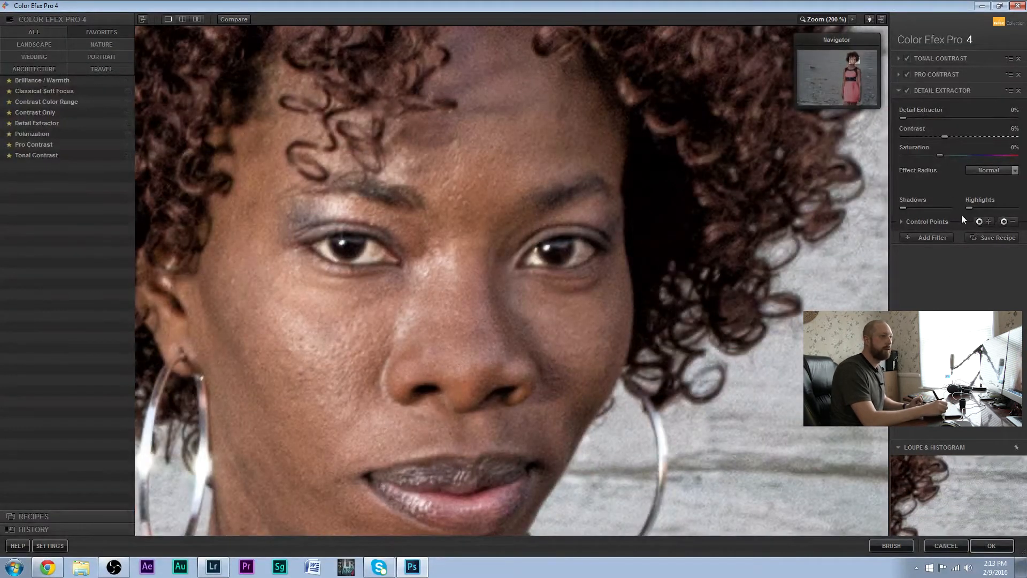
pyautogui.click(989, 222)
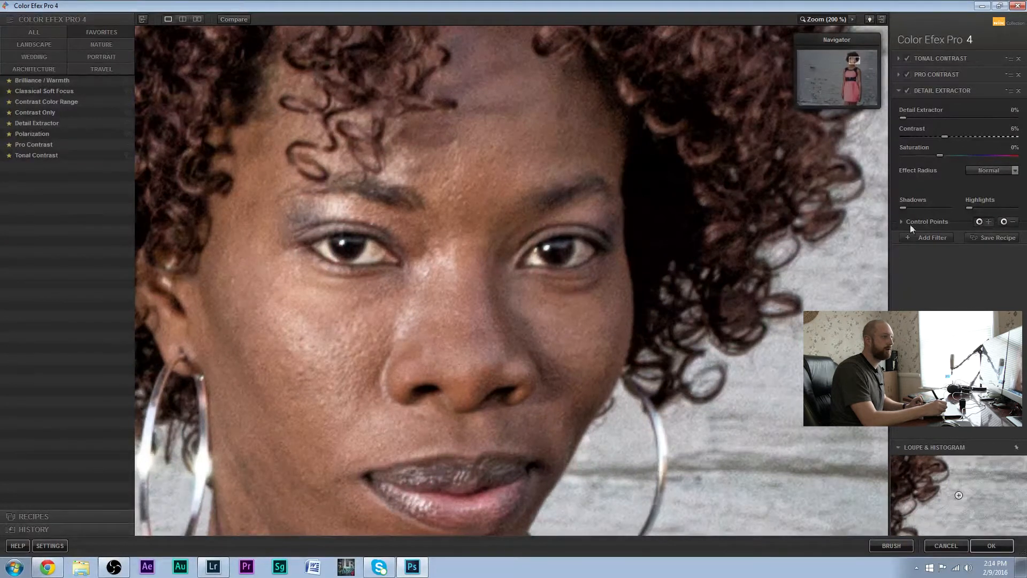
pyautogui.click(346, 248)
pyautogui.moveTo(374, 248); pyautogui.dragTo(367, 250)
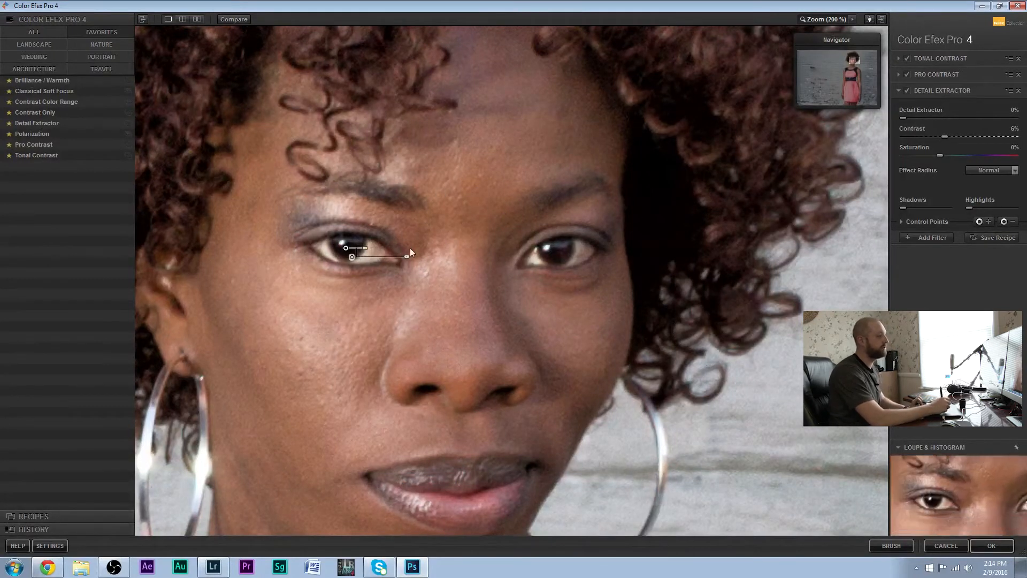
pyautogui.click(357, 244)
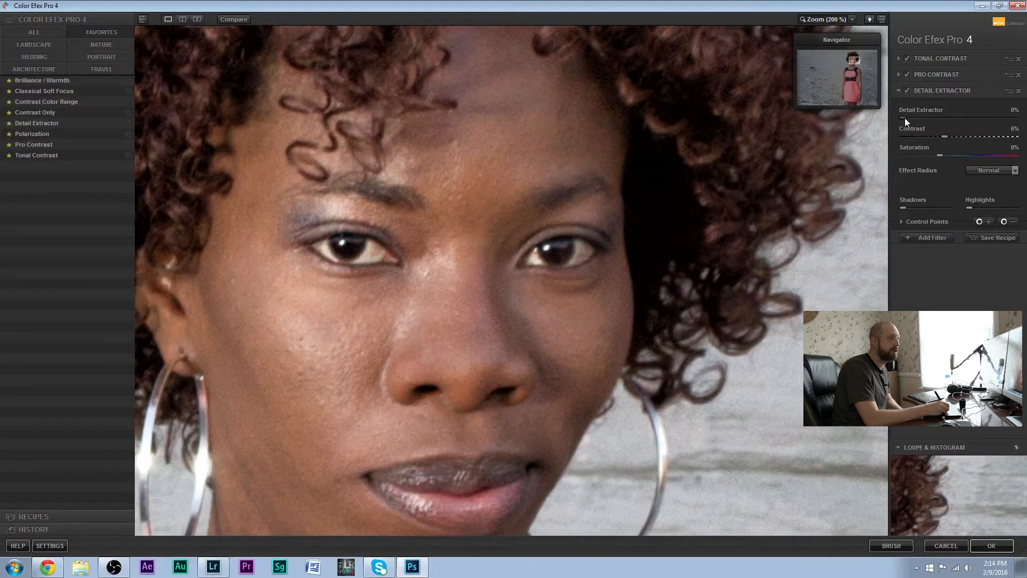
# Set Detail Extractor to 27% and its contrast to 75%, and duplicate the control point onto the other eye
pyautogui.moveTo(933, 119); pyautogui.dragTo(996, 137)
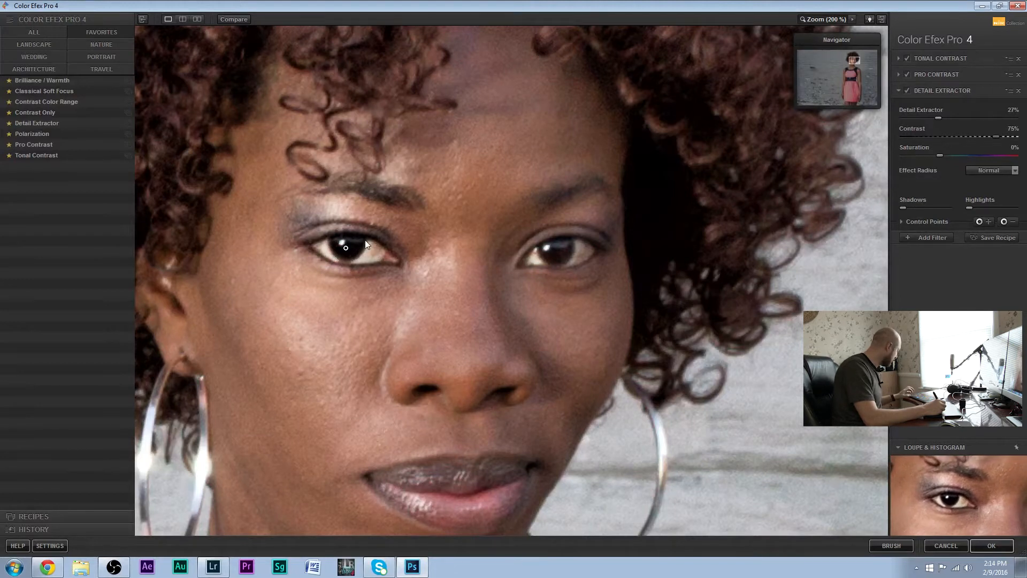
pyautogui.click(345, 248)
pyautogui.click(500, 240)
pyautogui.moveTo(512, 243); pyautogui.dragTo(567, 256)
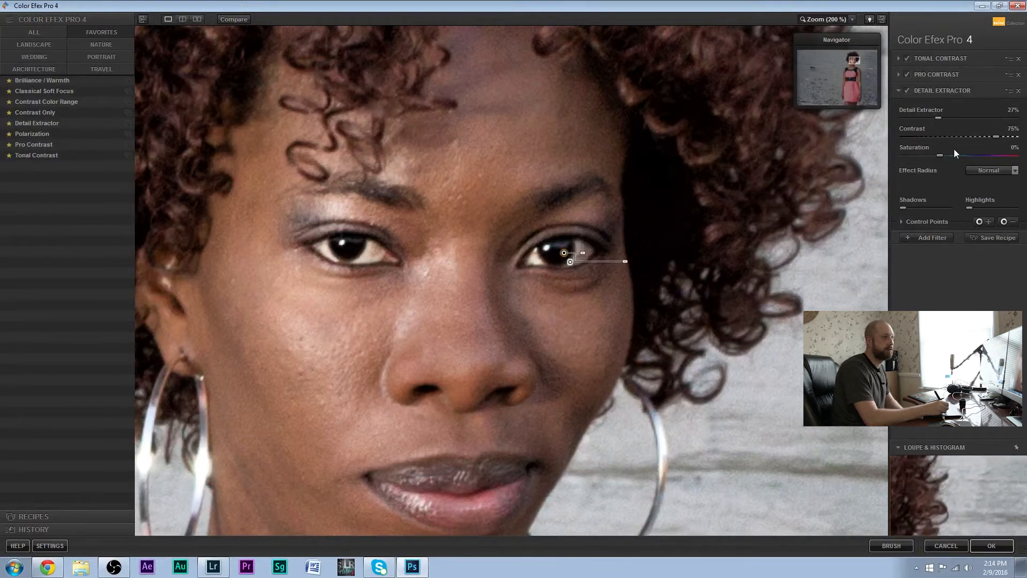
# Set the Detail Extractor filter's saturation to 7% and its detail extraction to 44% for the eyes
pyautogui.moveTo(964, 154); pyautogui.dragTo(985, 154)
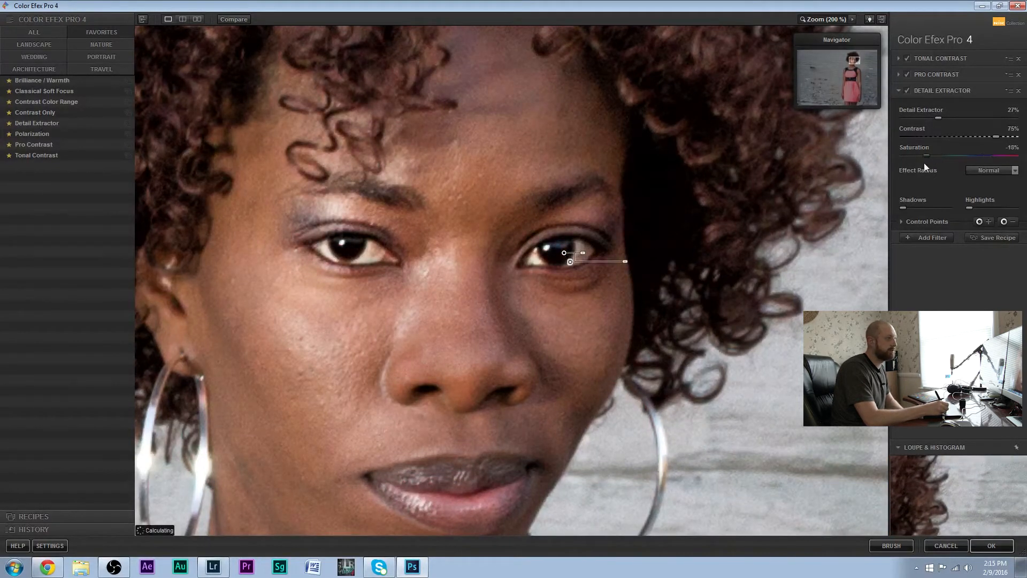
pyautogui.moveTo(996, 158); pyautogui.dragTo(946, 163)
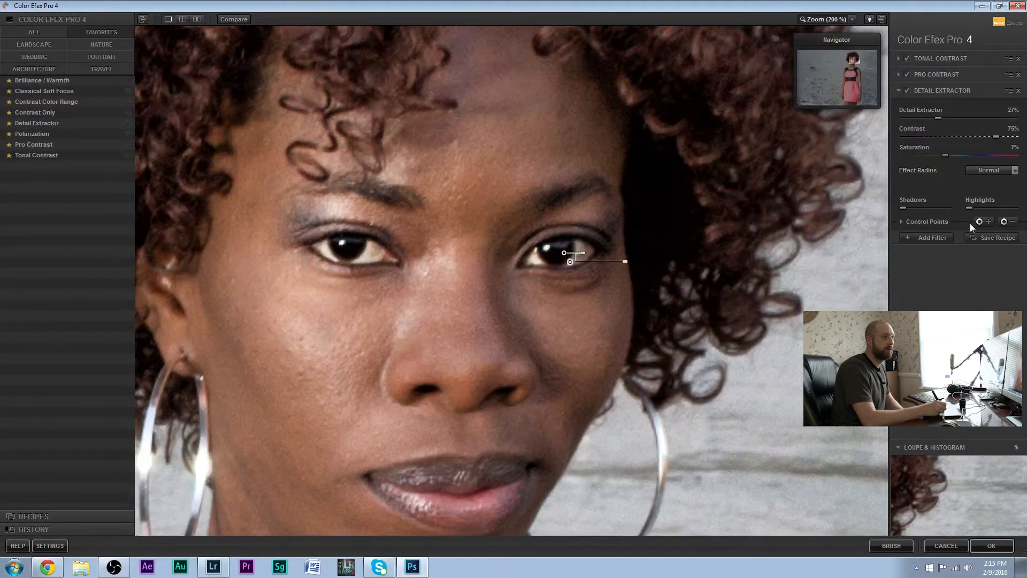
pyautogui.click(932, 222)
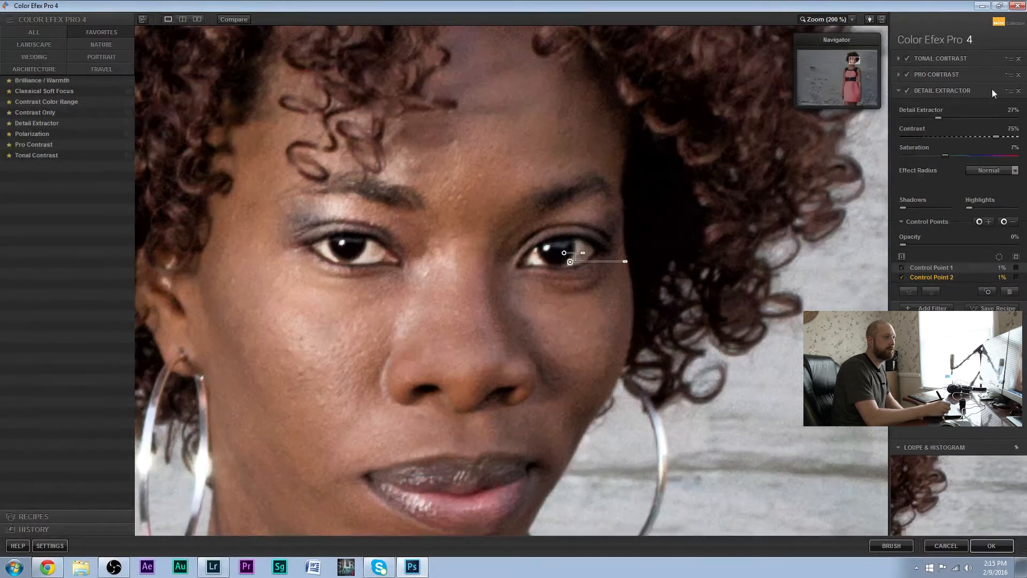
pyautogui.moveTo(956, 118); pyautogui.dragTo(962, 117)
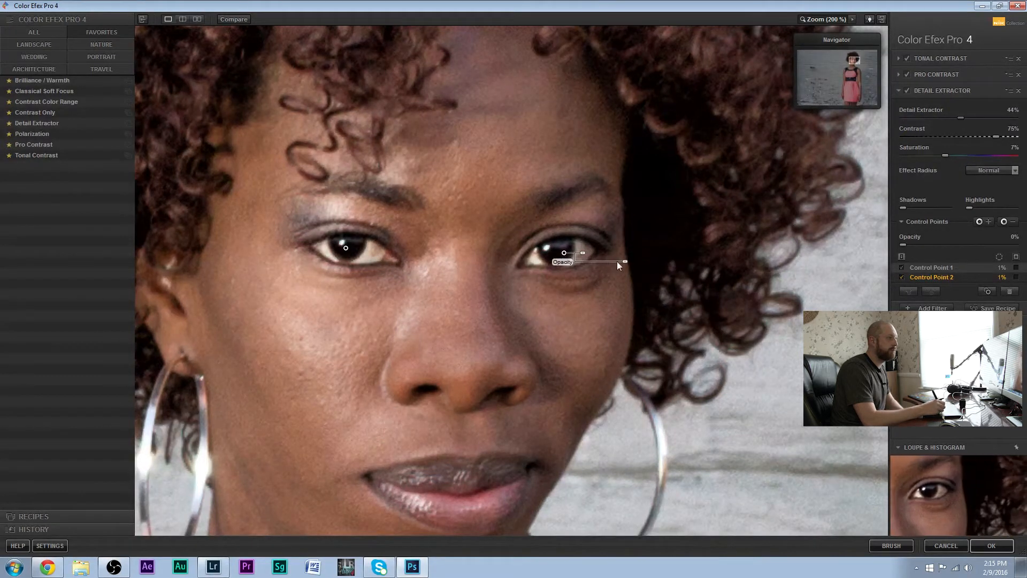
pyautogui.moveTo(624, 261); pyautogui.dragTo(568, 273)
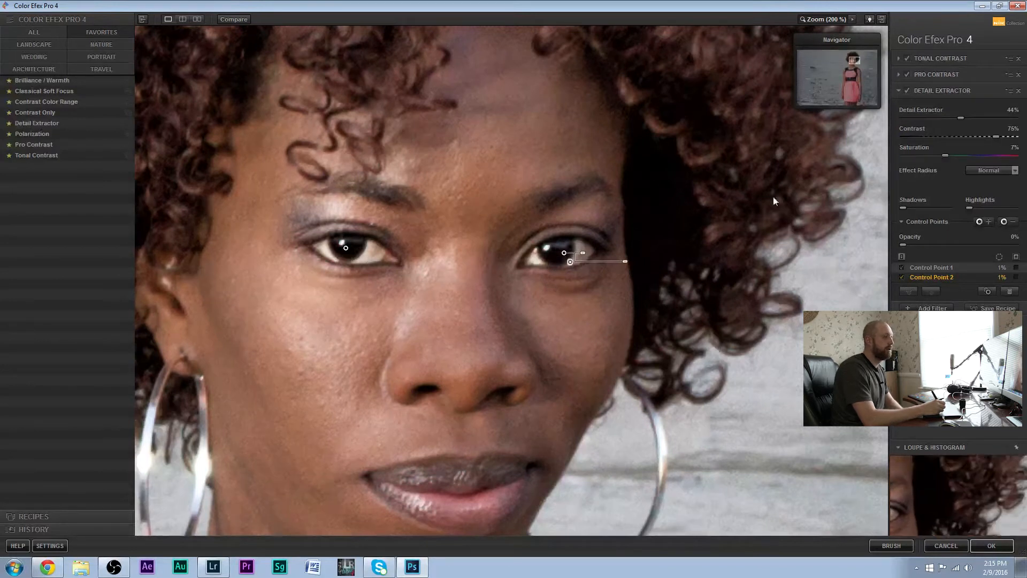
# Apply the stacked Color Efex Pro 4 filters to the photo and duplicate the filtered layer in Photoshop
pyautogui.click(817, 19)
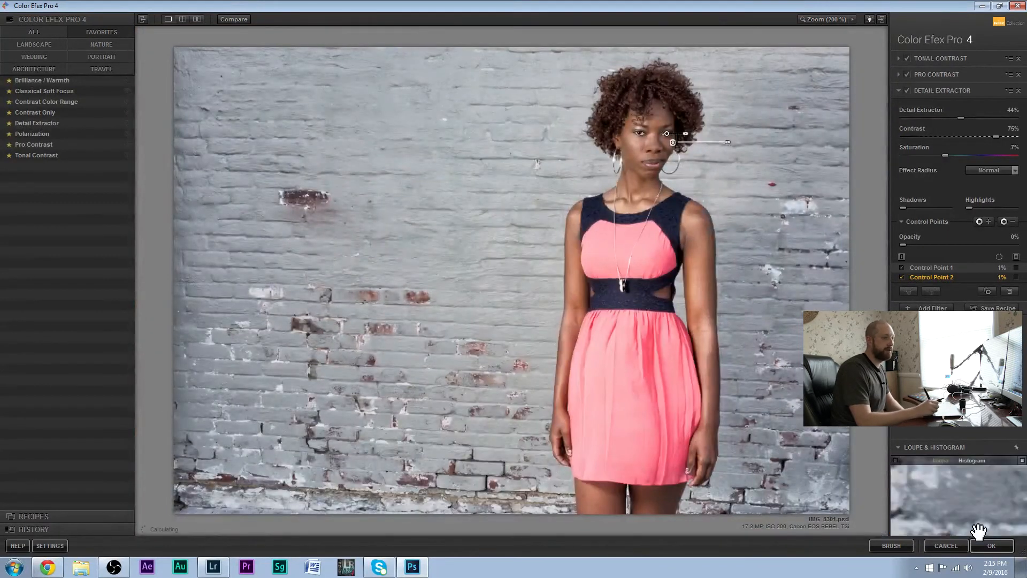
pyautogui.click(980, 546)
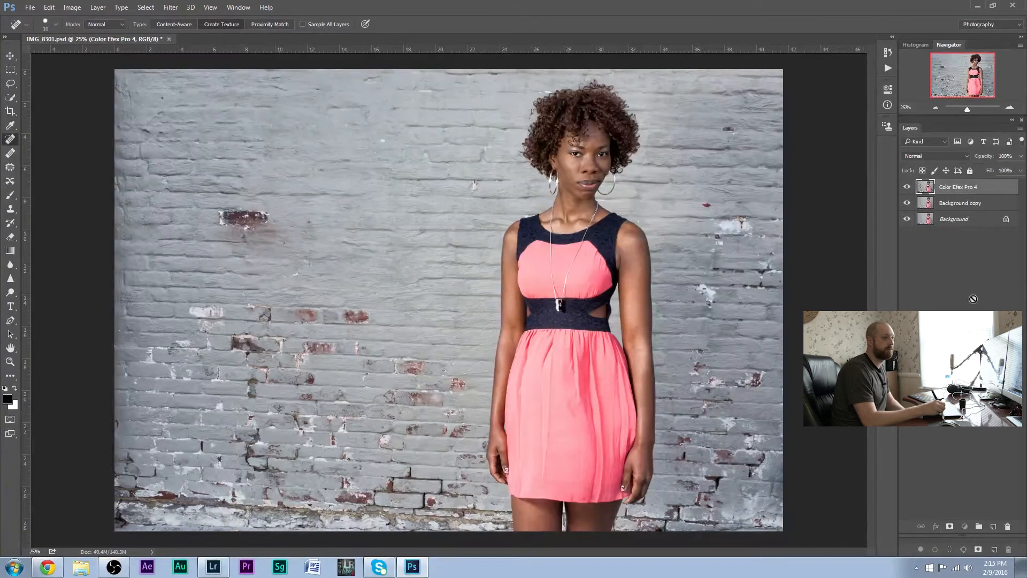
pyautogui.moveTo(980, 511); pyautogui.dragTo(994, 527)
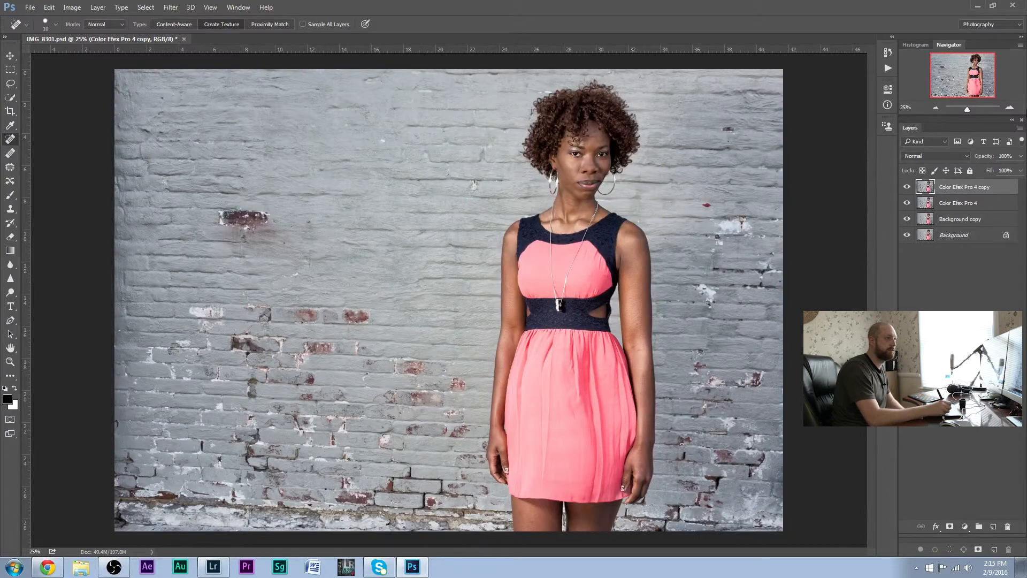
# Heal away the stray curl sticking out of the left edge of the woman's hair against the wall
pyautogui.click(1011, 108)
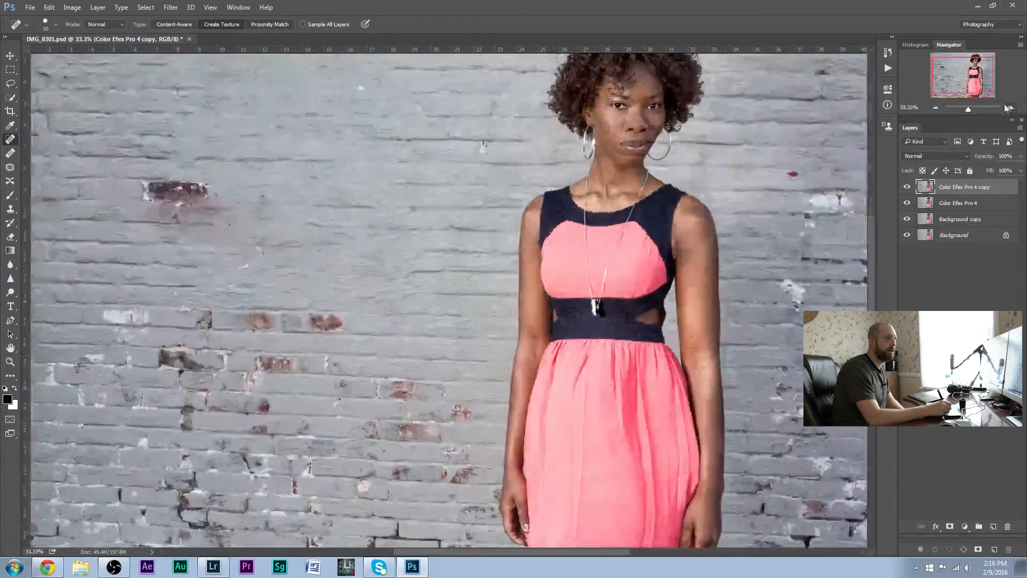
pyautogui.click(1010, 108)
pyautogui.click(1010, 108)
pyautogui.moveTo(969, 74); pyautogui.dragTo(972, 57)
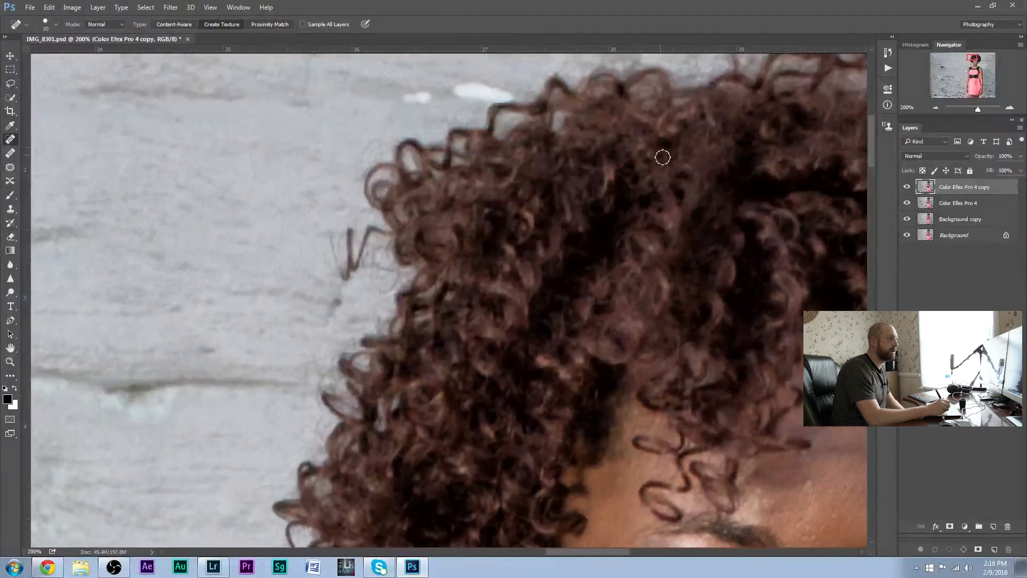
pyautogui.moveTo(341, 280)
pyautogui.mouseDown()
pyautogui.moveTo(350, 254)
pyautogui.moveTo(333, 247)
pyautogui.moveTo(344, 238)
pyautogui.moveTo(333, 250)
pyautogui.moveTo(345, 269)
pyautogui.moveTo(351, 254)
pyautogui.moveTo(340, 259)
pyautogui.moveTo(345, 278)
pyautogui.moveTo(350, 233)
pyautogui.moveTo(346, 246)
pyautogui.moveTo(371, 259)
pyautogui.moveTo(353, 268)
pyautogui.moveTo(384, 234)
pyautogui.moveTo(358, 265)
pyautogui.moveTo(371, 250)
pyautogui.moveTo(377, 271)
pyautogui.moveTo(383, 262)
pyautogui.moveTo(384, 277)
pyautogui.moveTo(397, 278)
pyautogui.moveTo(387, 292)
pyautogui.moveTo(398, 275)
pyautogui.moveTo(381, 263)
pyautogui.moveTo(389, 257)
pyautogui.moveTo(397, 271)
pyautogui.moveTo(391, 239)
pyautogui.moveTo(397, 272)
pyautogui.moveTo(377, 285)
pyautogui.moveTo(364, 262)
pyautogui.mouseUp()
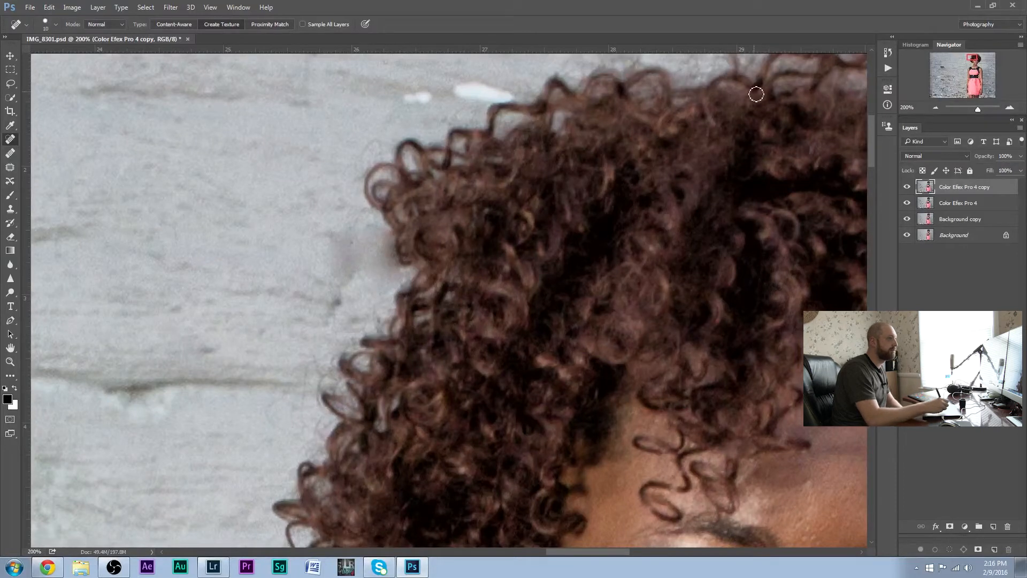
pyautogui.click(936, 107)
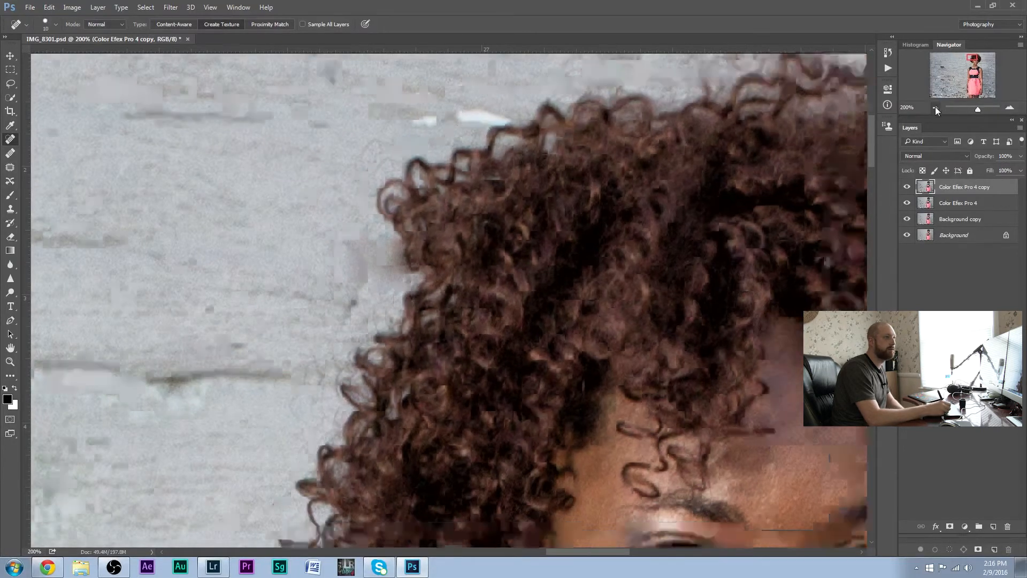
pyautogui.click(936, 107)
pyautogui.click(935, 108)
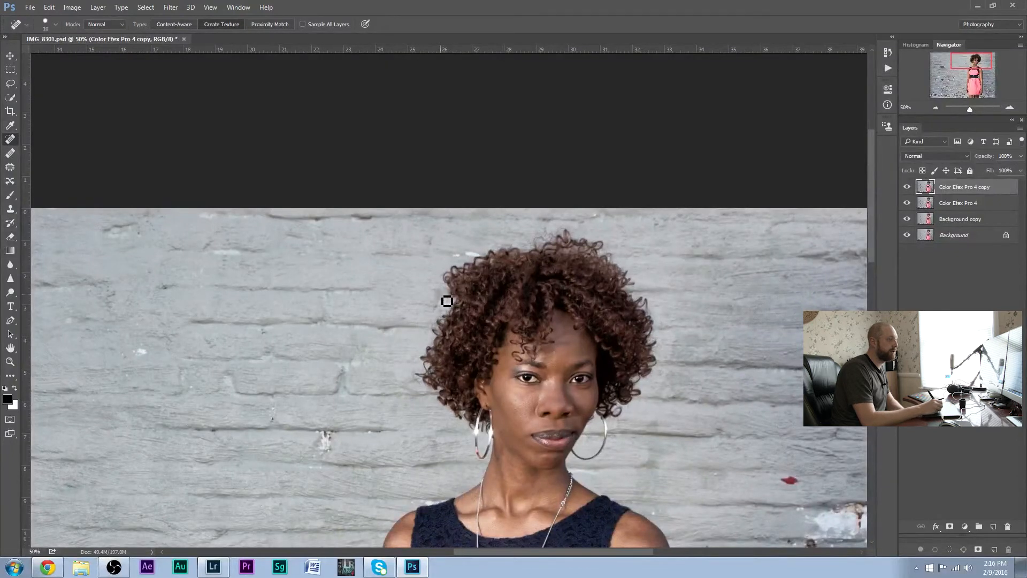
pyautogui.click(1011, 108)
pyautogui.click(1011, 108)
pyautogui.click(1011, 108)
pyautogui.click(1010, 108)
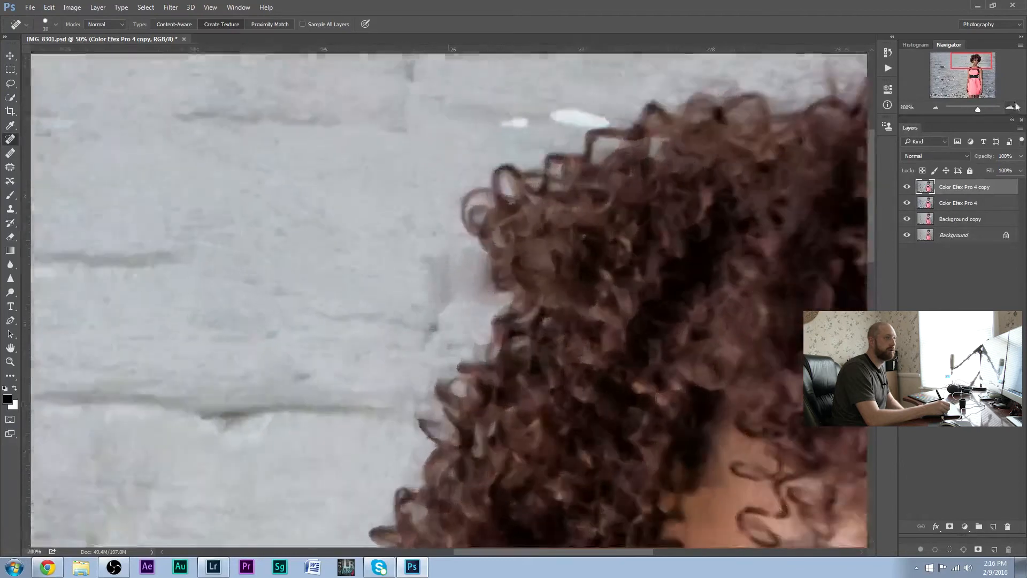
# Sample the light grey wall colour beside the smudged patch at the hair's left edge for use with the Brush tool
pyautogui.moveTo(963, 71)
pyautogui.mouseDown()
pyautogui.moveTo(971, 60)
pyautogui.moveTo(963, 71)
pyautogui.mouseUp()
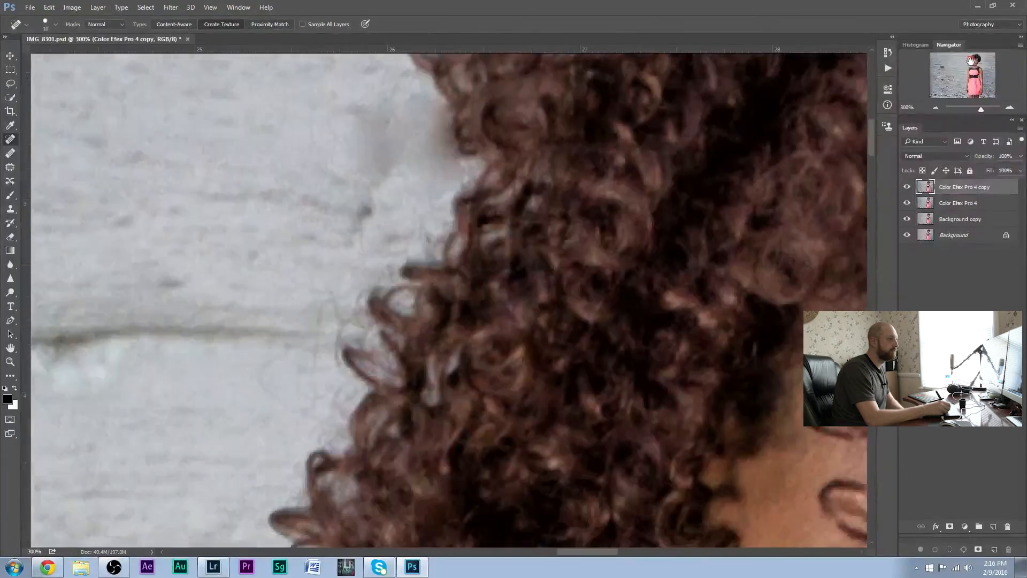
pyautogui.click(11, 124)
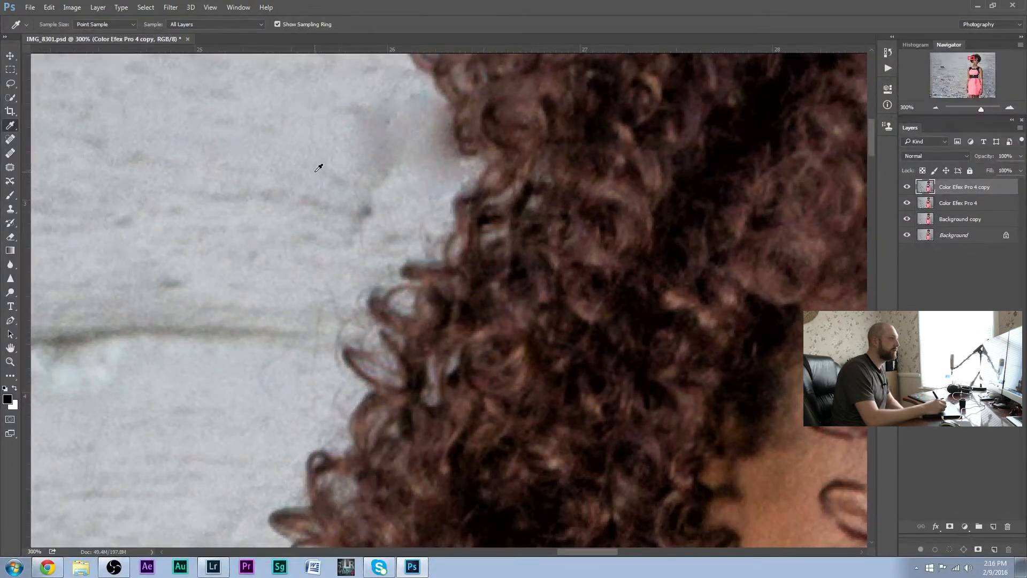
pyautogui.click(334, 160)
pyautogui.rightClick(366, 158)
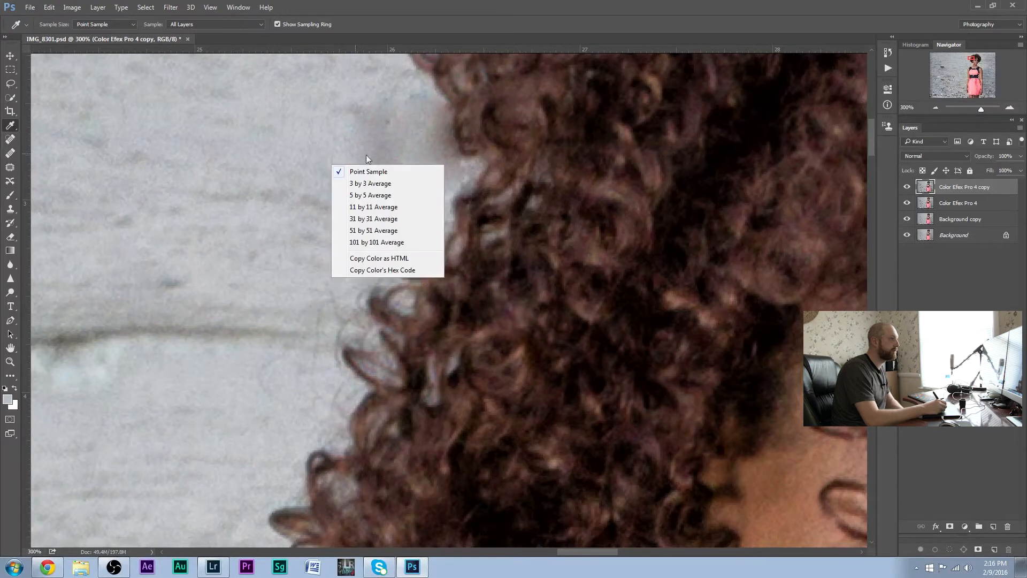
pyautogui.click(318, 151)
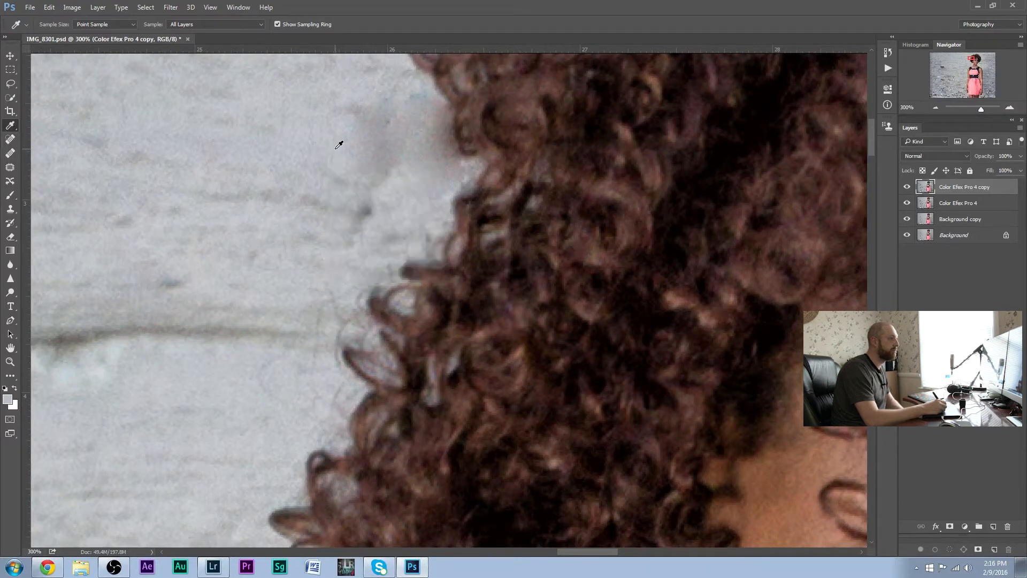
pyautogui.click(329, 157)
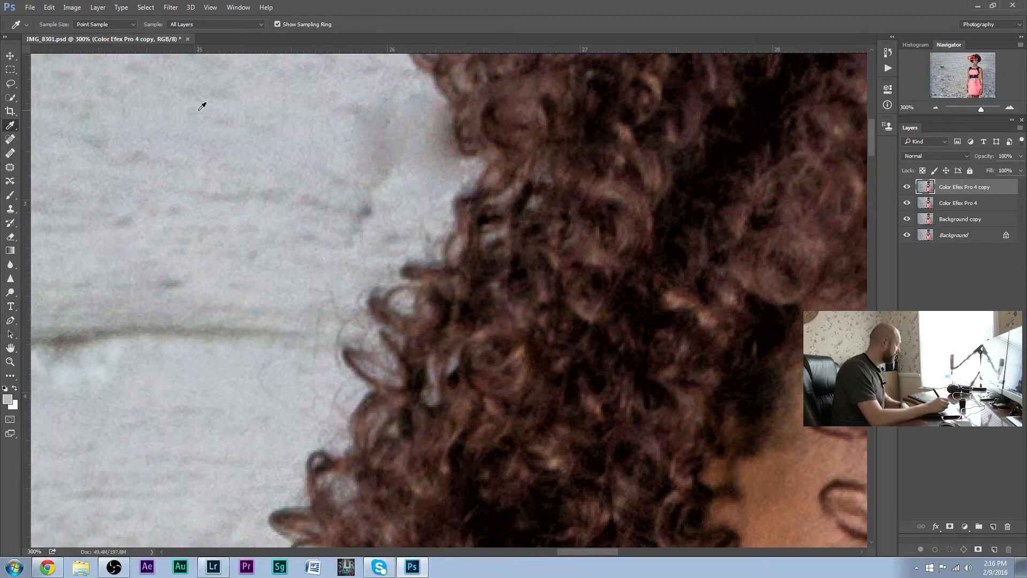
pyautogui.press('b')
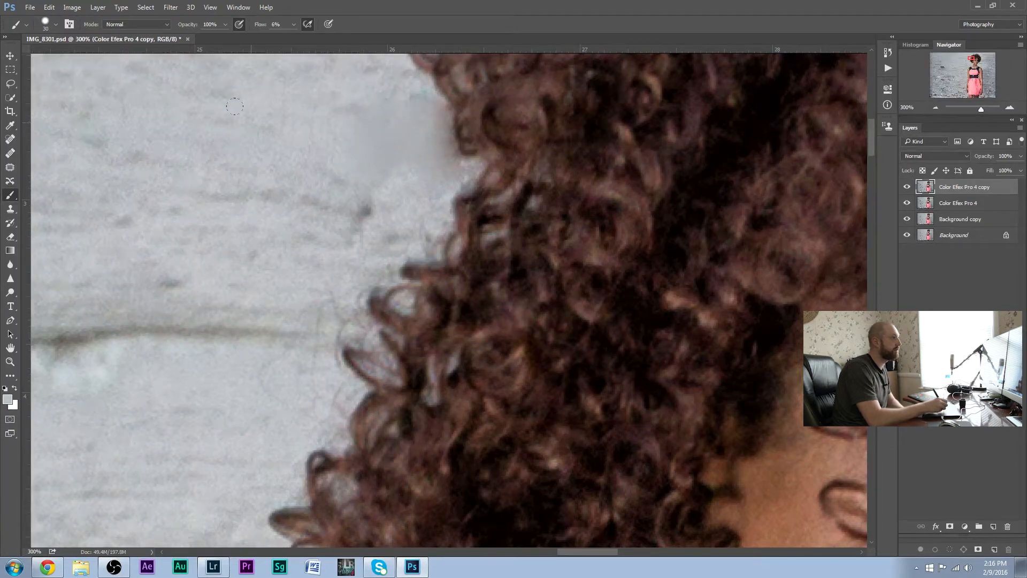
# Try painting the sampled grey over the smudged wall patch at 100% brush flow, and undo the brush strokes
pyautogui.click(293, 25)
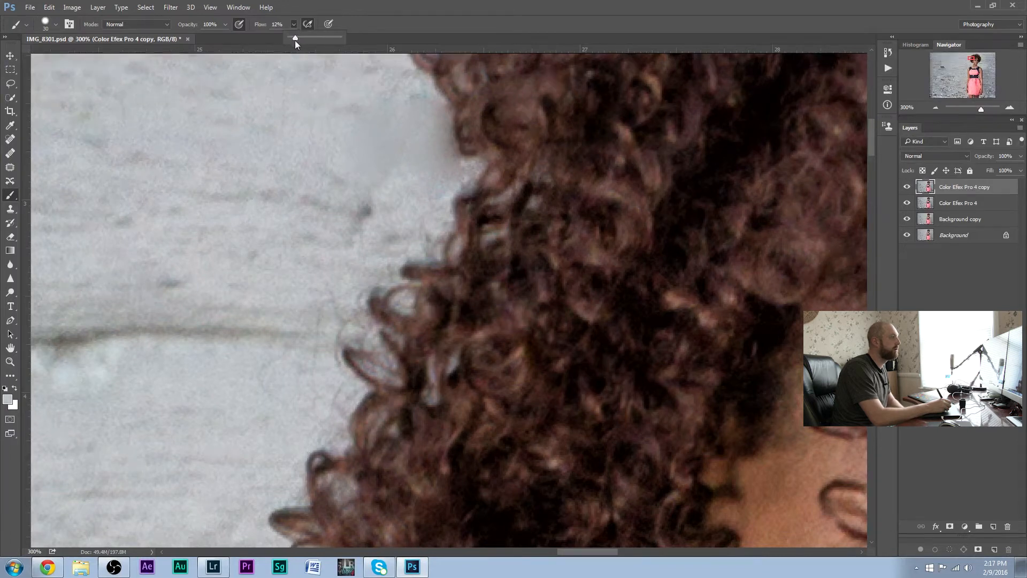
pyautogui.moveTo(294, 36); pyautogui.dragTo(345, 34)
pyautogui.moveTo(387, 154)
pyautogui.mouseDown()
pyautogui.moveTo(399, 147)
pyautogui.moveTo(356, 113)
pyautogui.moveTo(382, 150)
pyautogui.moveTo(444, 128)
pyautogui.moveTo(428, 99)
pyautogui.mouseUp()
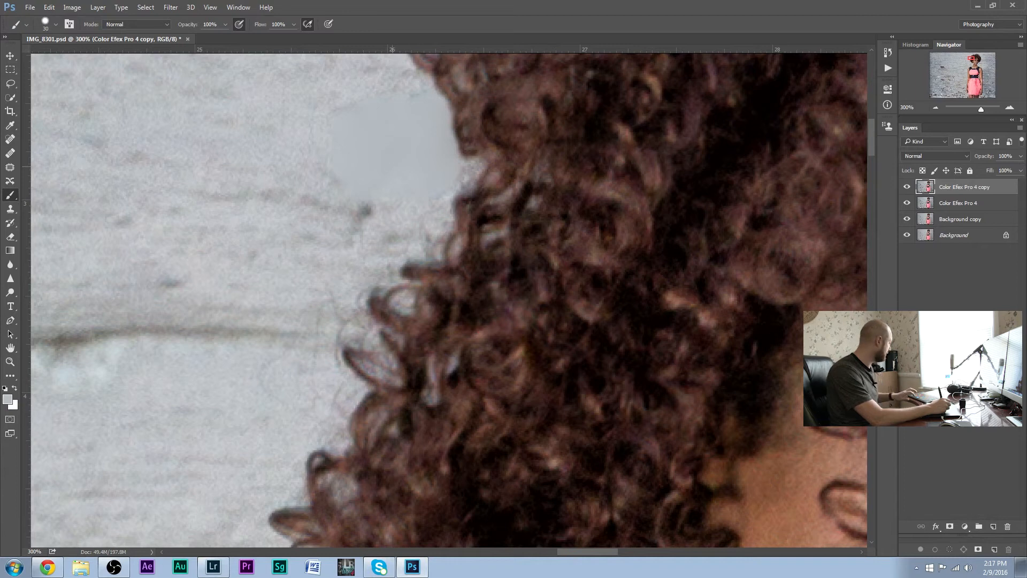
pyautogui.hotkey('ctrl', 'z')
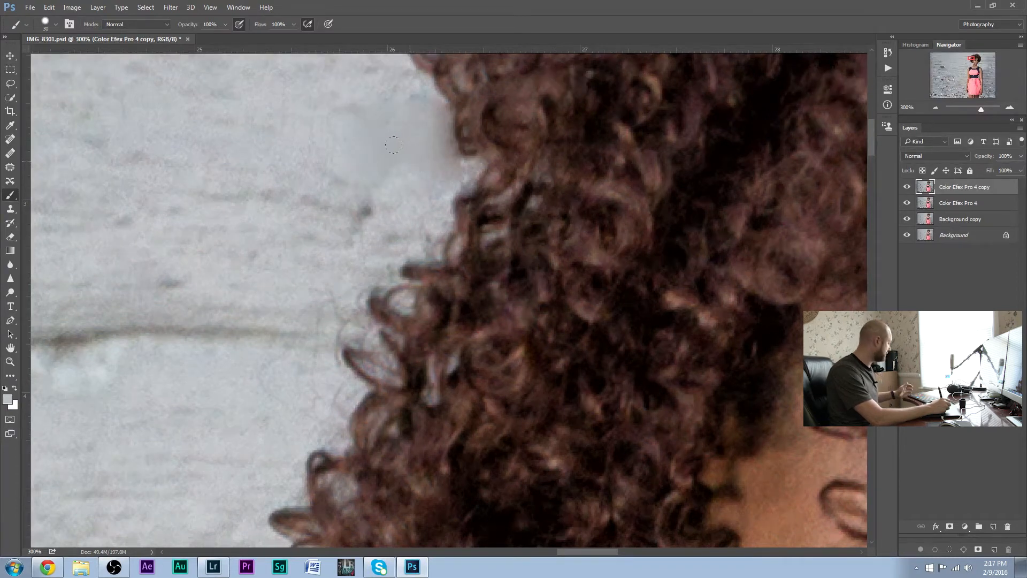
pyautogui.hotkey('ctrl', 'z')
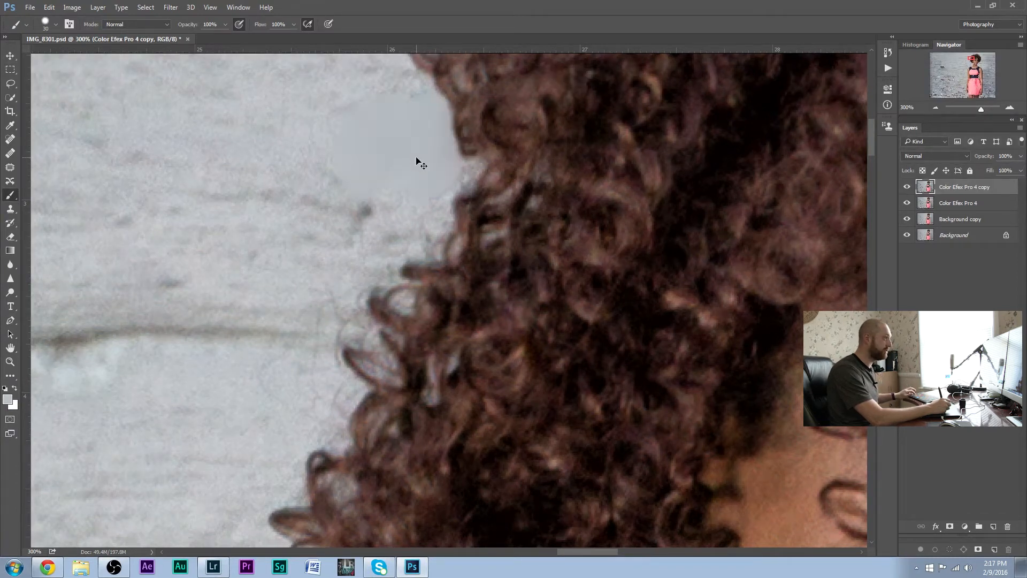
pyautogui.hotkey('ctrl', 'z')
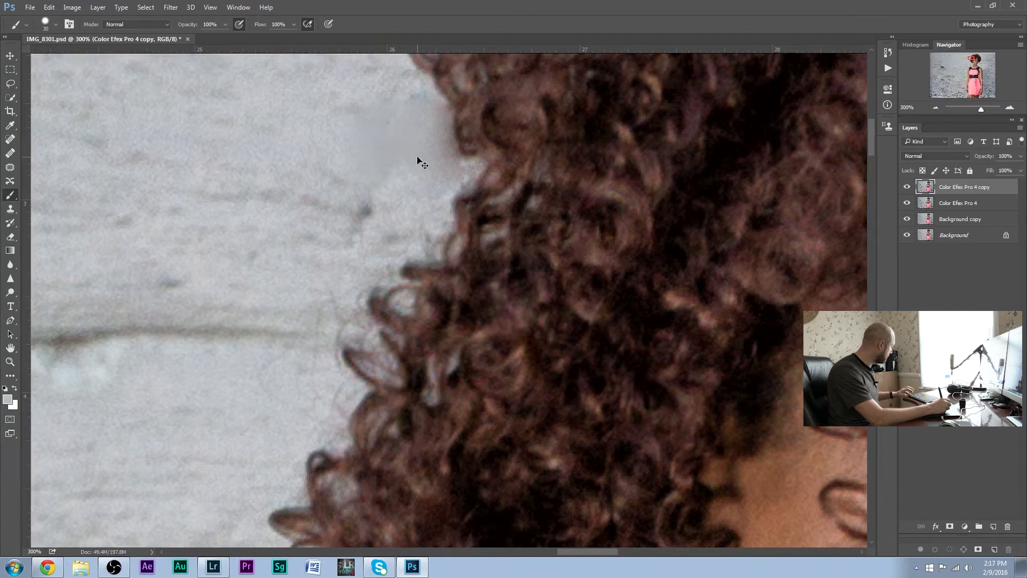
pyautogui.hotkey('ctrl', 'z')
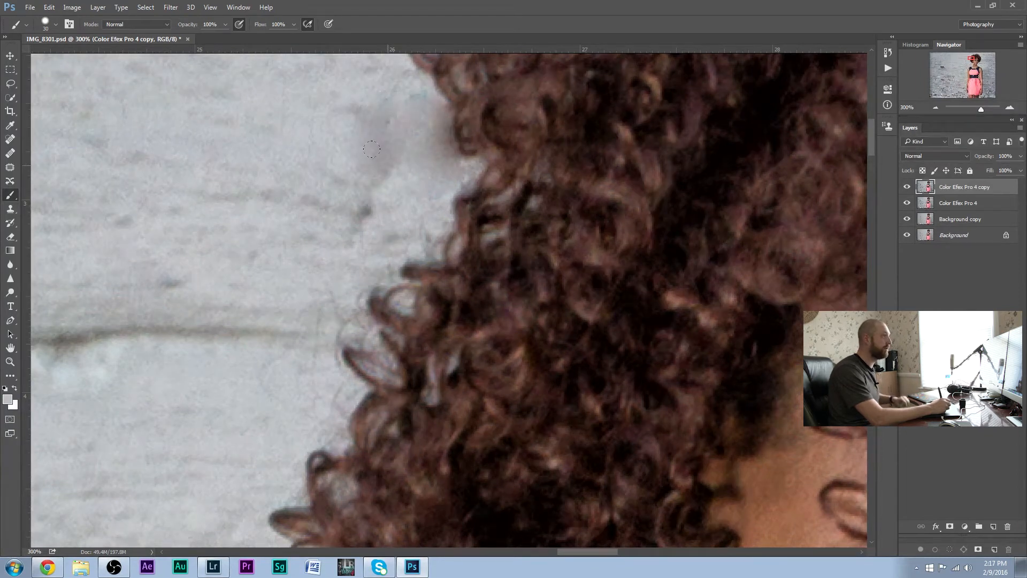
# Set the brush flow to 5% and paint the sampled grey over the smudged wall patch beside the hair
pyautogui.click(293, 25)
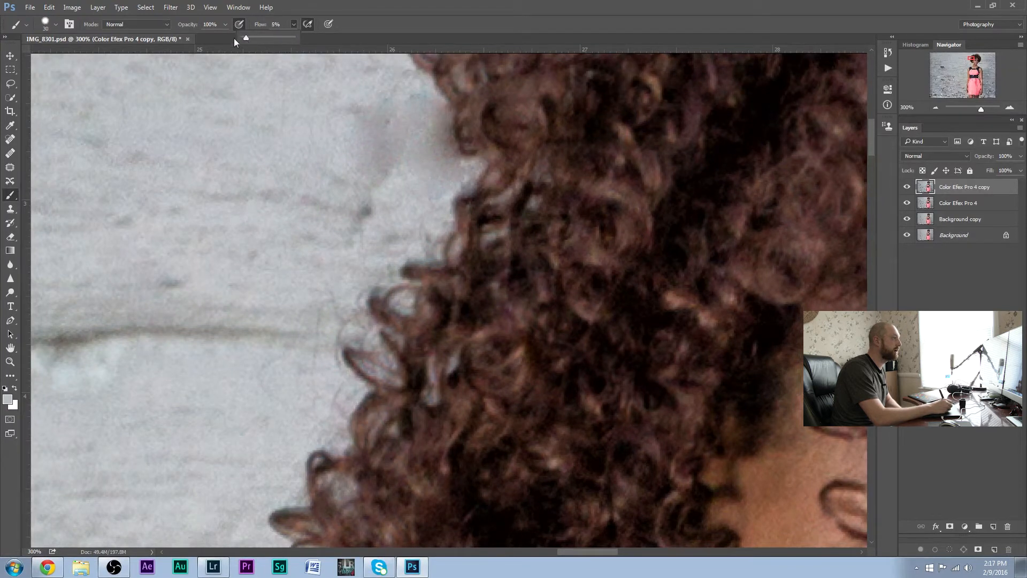
pyautogui.click(326, 207)
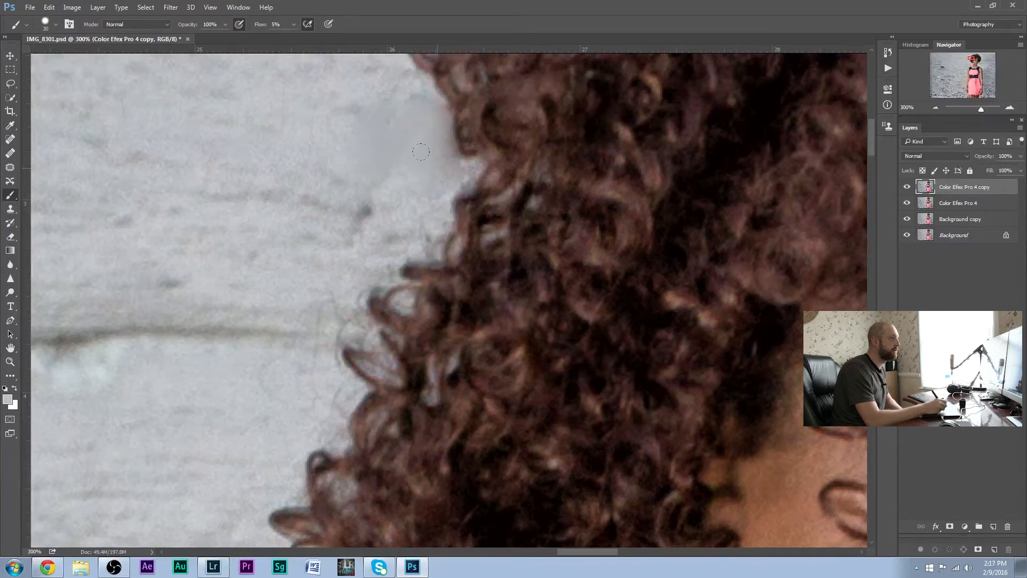
pyautogui.click(934, 107)
pyautogui.click(934, 108)
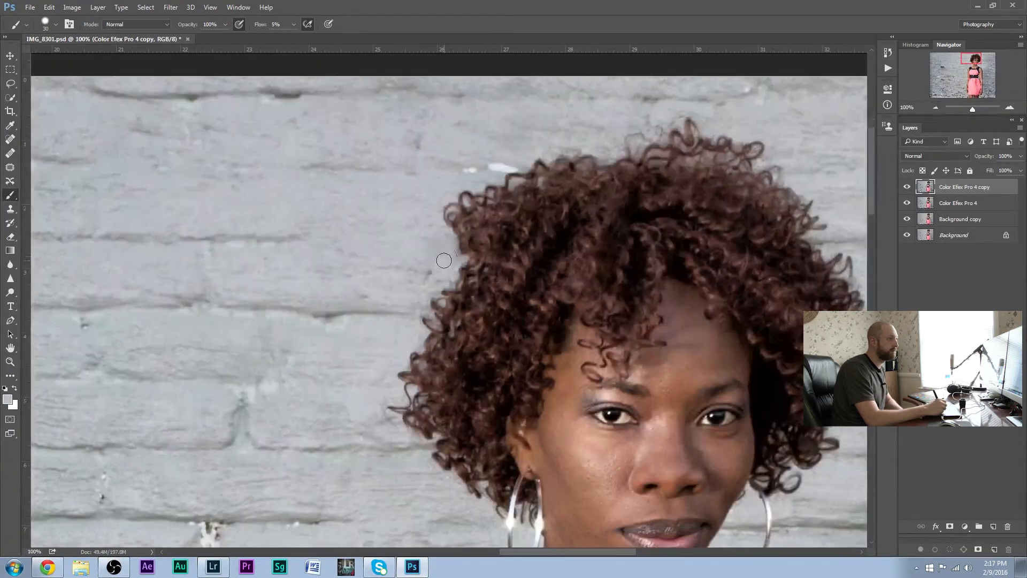
# Heal the painted wall patch beside the hair with an enlarged Spot Healing Brush to bring back wall texture
pyautogui.click(1010, 107)
pyautogui.click(1009, 107)
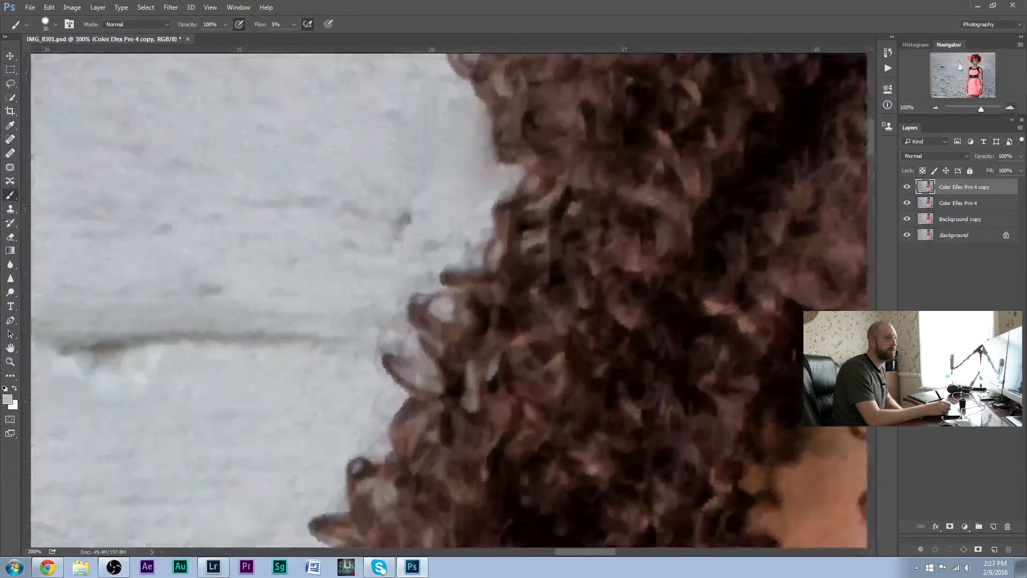
pyautogui.click(15, 141)
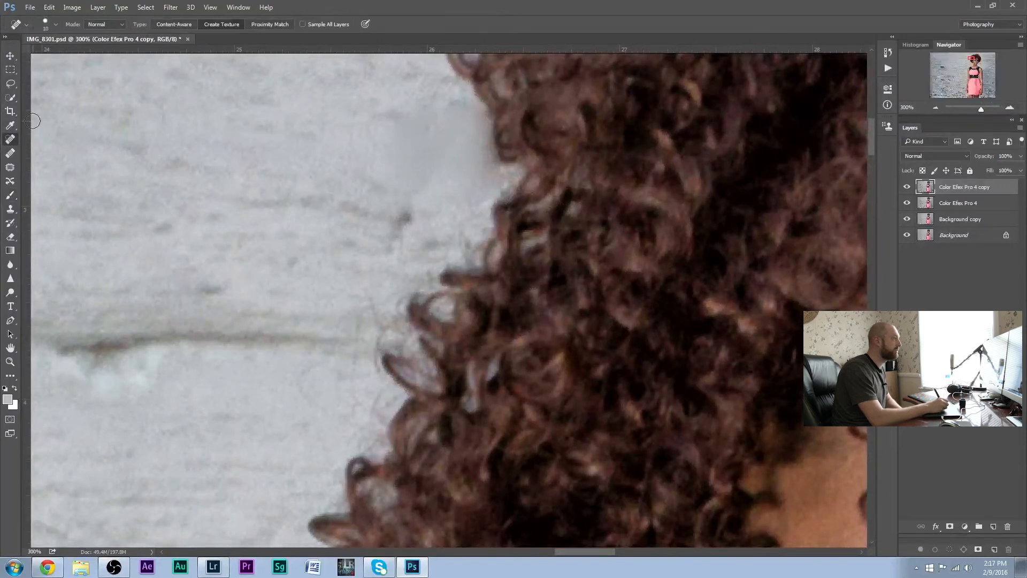
pyautogui.press(']')
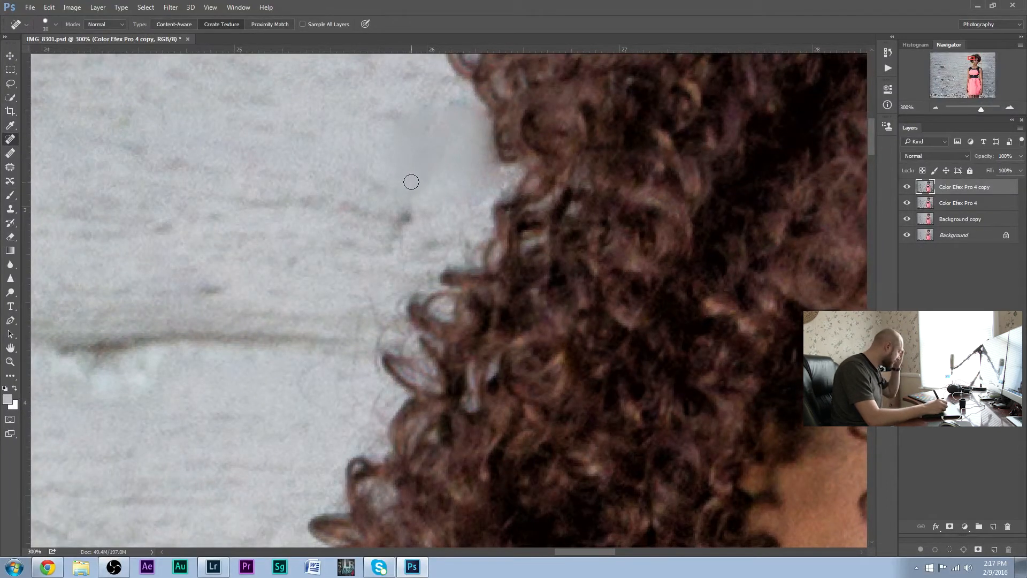
pyautogui.press(']')
pyautogui.press(']')
pyautogui.press(']')
pyautogui.moveTo(385, 185)
pyautogui.mouseDown()
pyautogui.moveTo(413, 131)
pyautogui.moveTo(400, 176)
pyautogui.moveTo(424, 192)
pyautogui.moveTo(442, 191)
pyautogui.moveTo(435, 154)
pyautogui.moveTo(419, 137)
pyautogui.moveTo(458, 137)
pyautogui.moveTo(475, 167)
pyautogui.moveTo(456, 117)
pyautogui.moveTo(423, 123)
pyautogui.mouseUp()
pyautogui.click(407, 122)
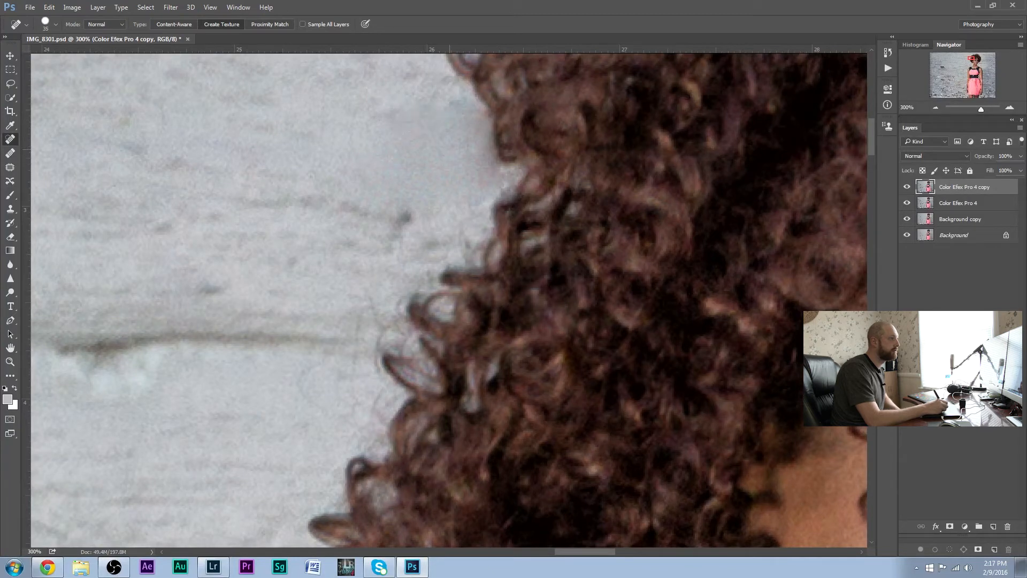
# Heal the remaining smudges where the wall patch meets the left edge of the hair
pyautogui.click(475, 121)
pyautogui.click(482, 159)
pyautogui.click(484, 180)
pyautogui.click(493, 177)
pyautogui.click(936, 109)
pyautogui.click(936, 109)
pyautogui.click(935, 108)
pyautogui.click(935, 108)
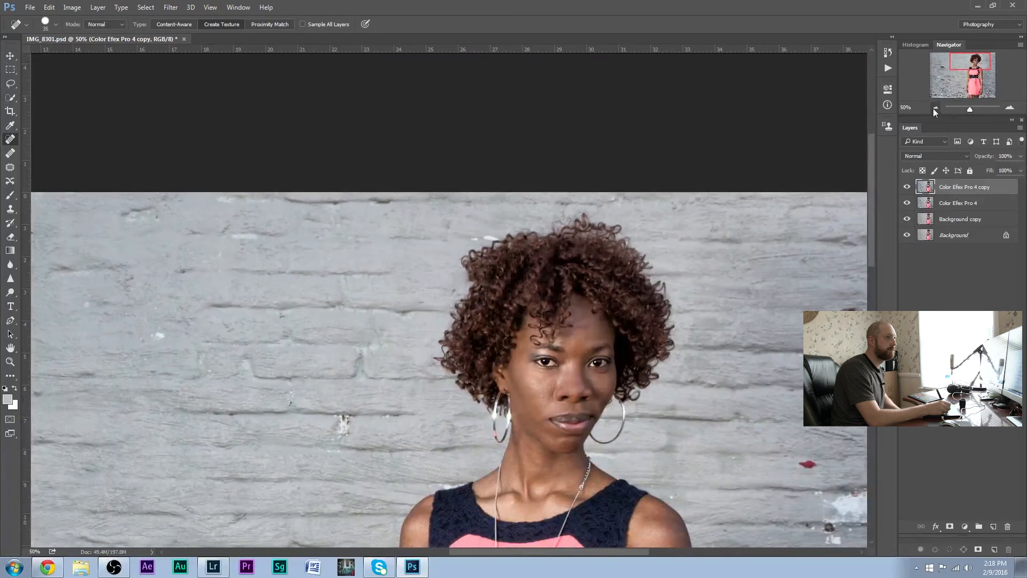
pyautogui.click(935, 109)
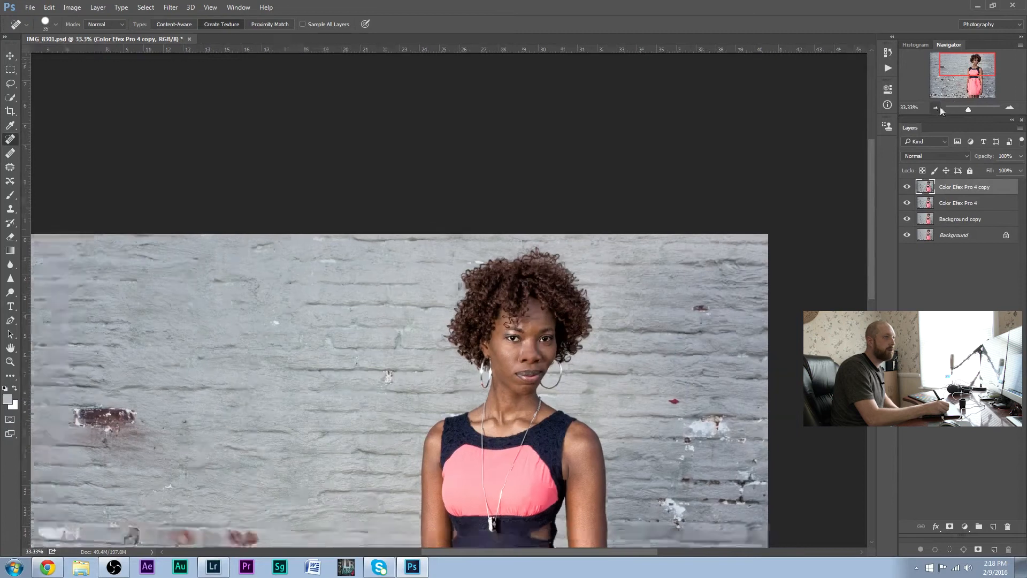
pyautogui.click(937, 107)
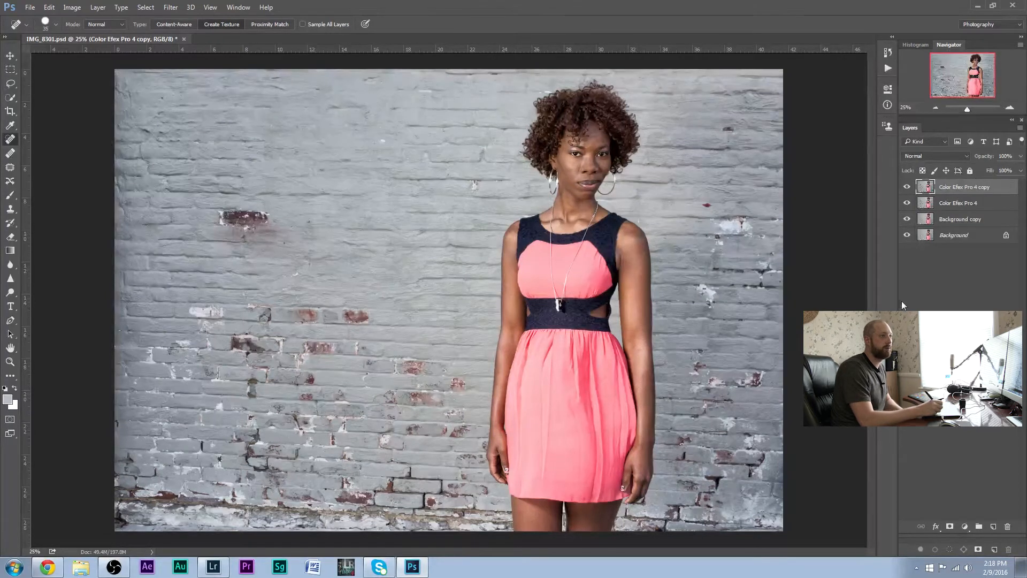
# Replace the top copy layer with a fresh duplicate of the Color Efex Pro 4 layer, and duplicate that copy once more
pyautogui.moveTo(983, 506); pyautogui.dragTo(1008, 527)
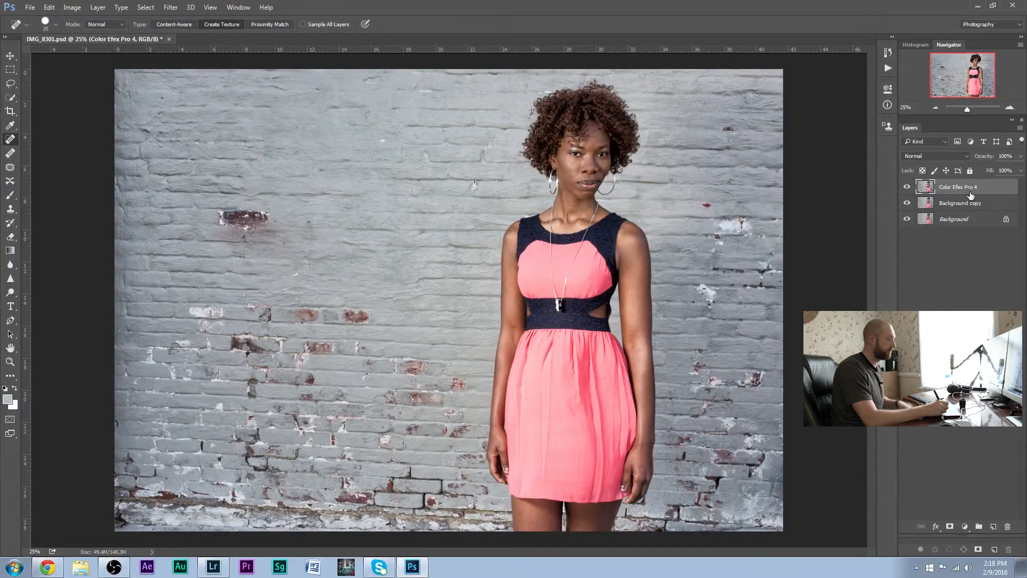
pyautogui.hotkey('ctrl', 'j')
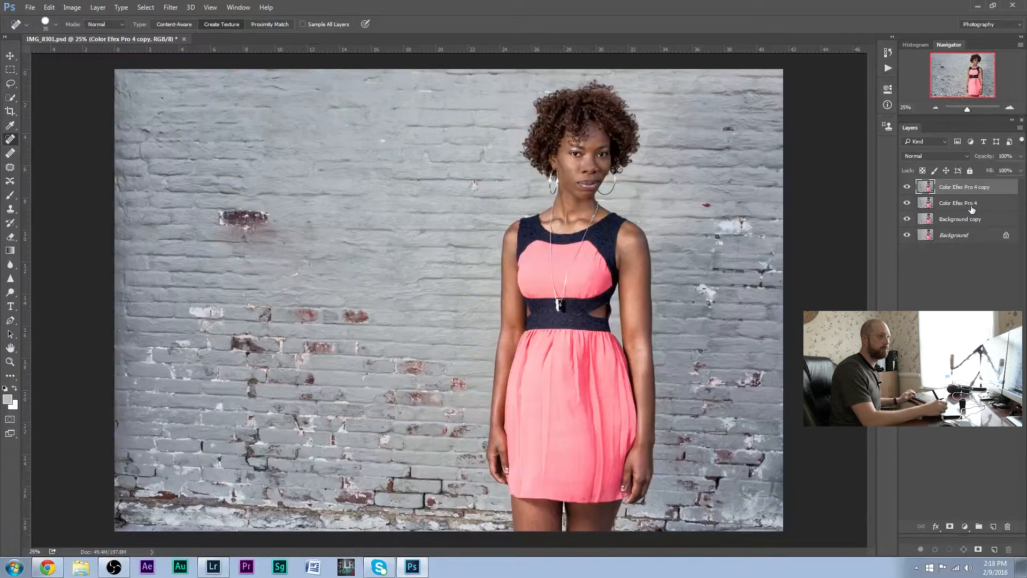
pyautogui.moveTo(963, 233); pyautogui.dragTo(986, 516)
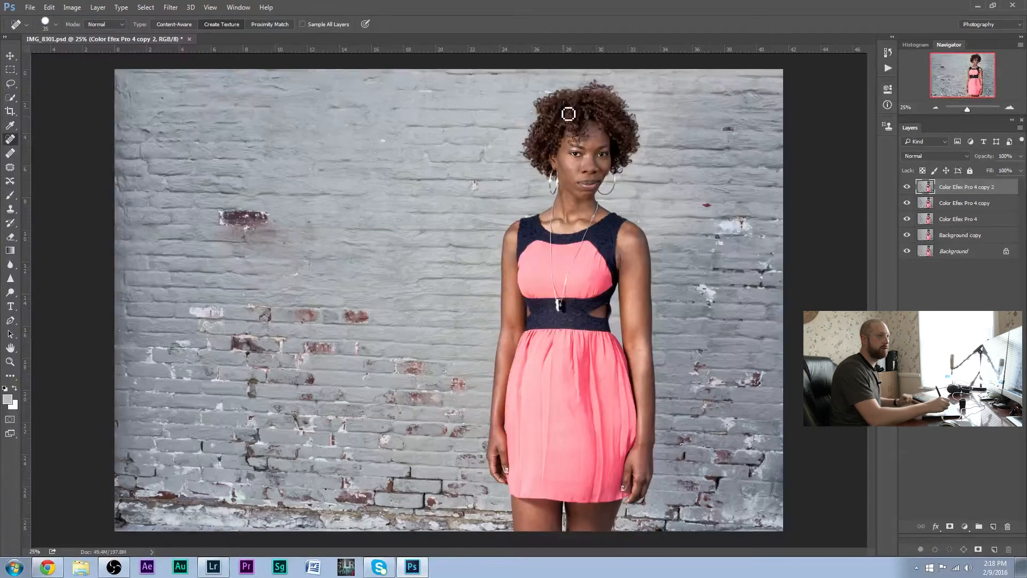
# Apply a High Pass filter with a radius of 4.2 pixels to the topmost layer
pyautogui.click(171, 7)
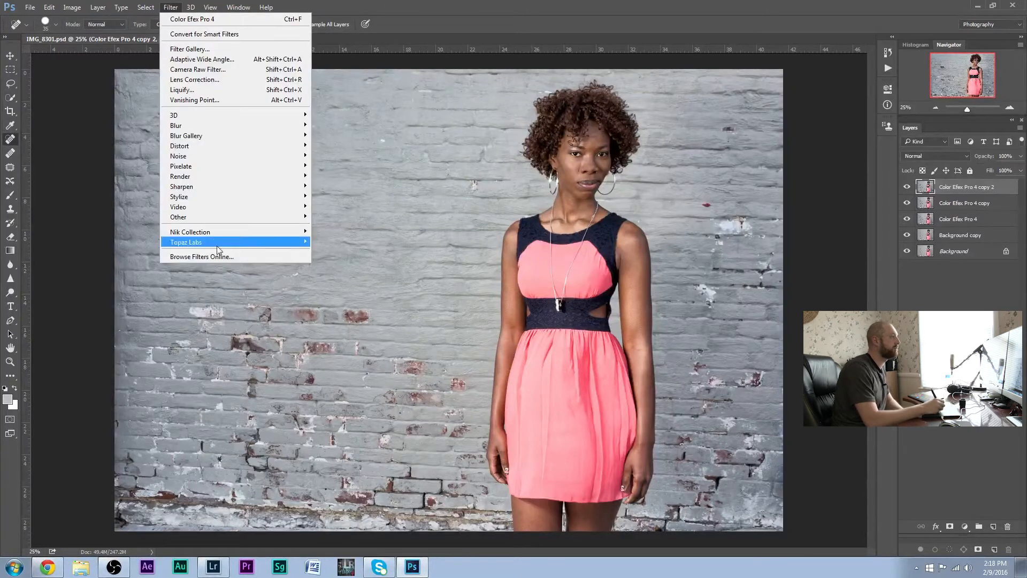
pyautogui.moveTo(235, 217)
pyautogui.click(138, 227)
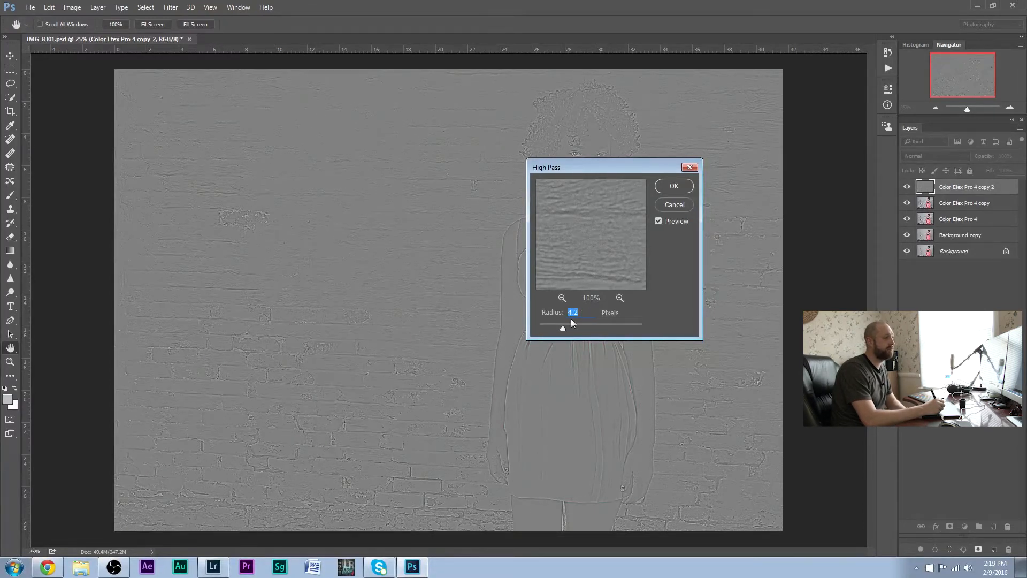
pyautogui.click(674, 186)
pyautogui.press('j')
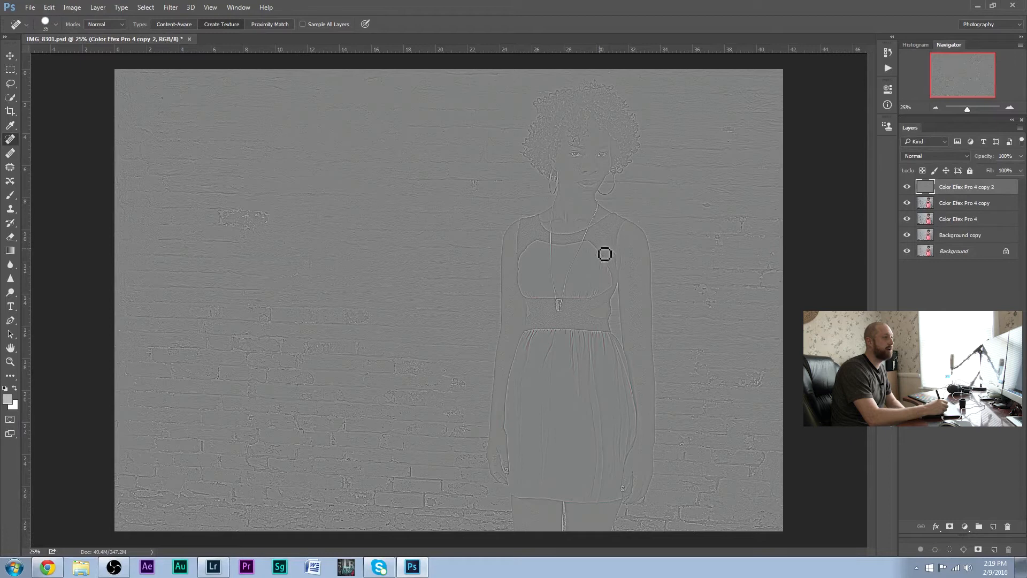
# Set the High Pass layer's blend mode to Overlay and compare the photo with and without that layer
pyautogui.click(936, 156)
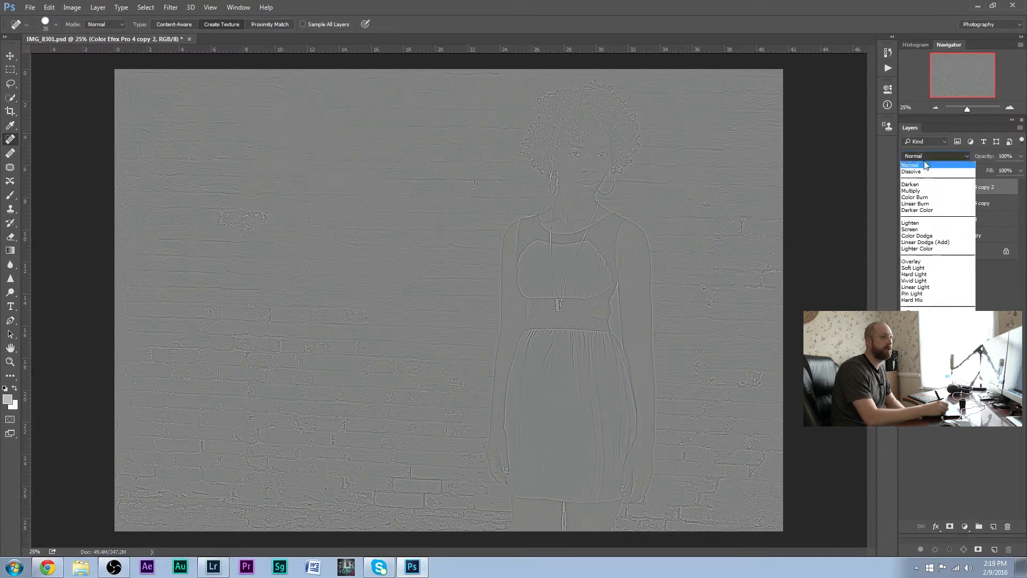
pyautogui.click(916, 260)
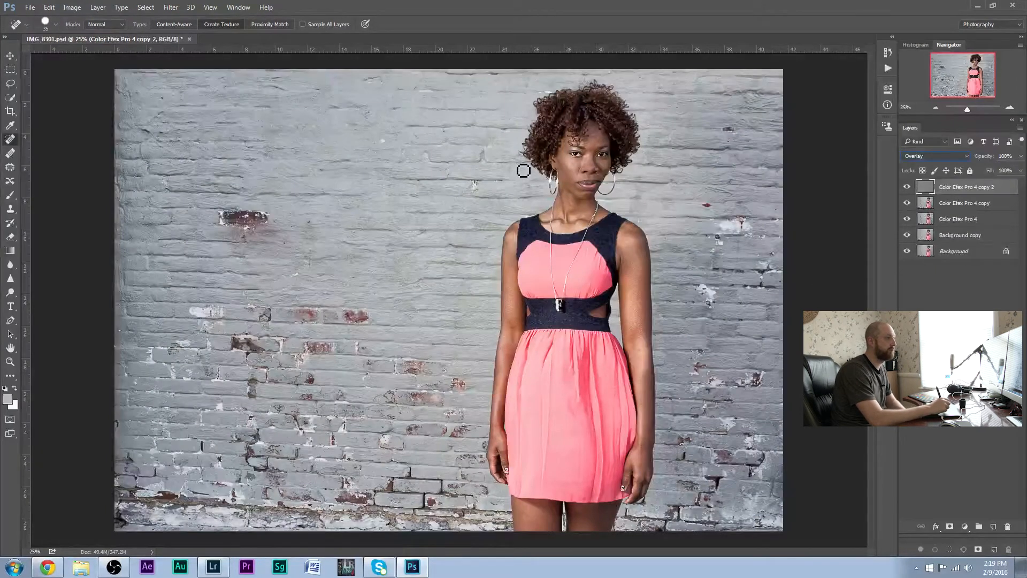
pyautogui.click(909, 187)
pyautogui.click(907, 187)
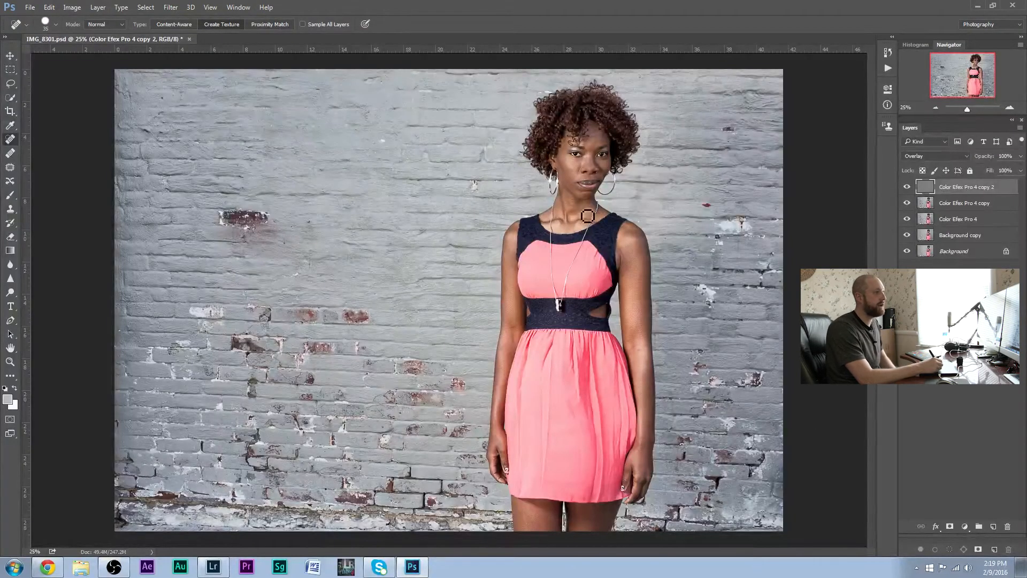
pyautogui.click(908, 188)
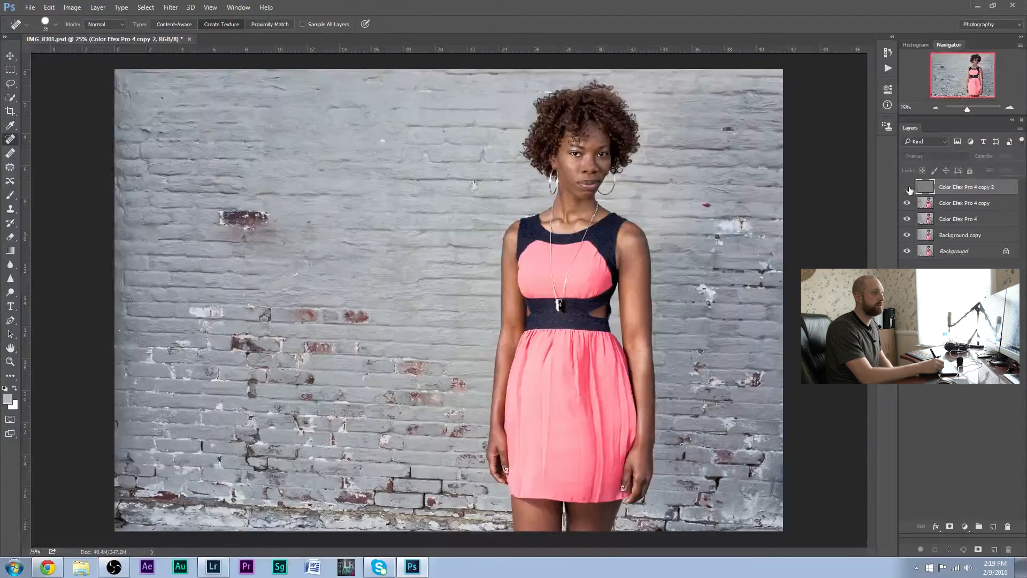
pyautogui.click(908, 188)
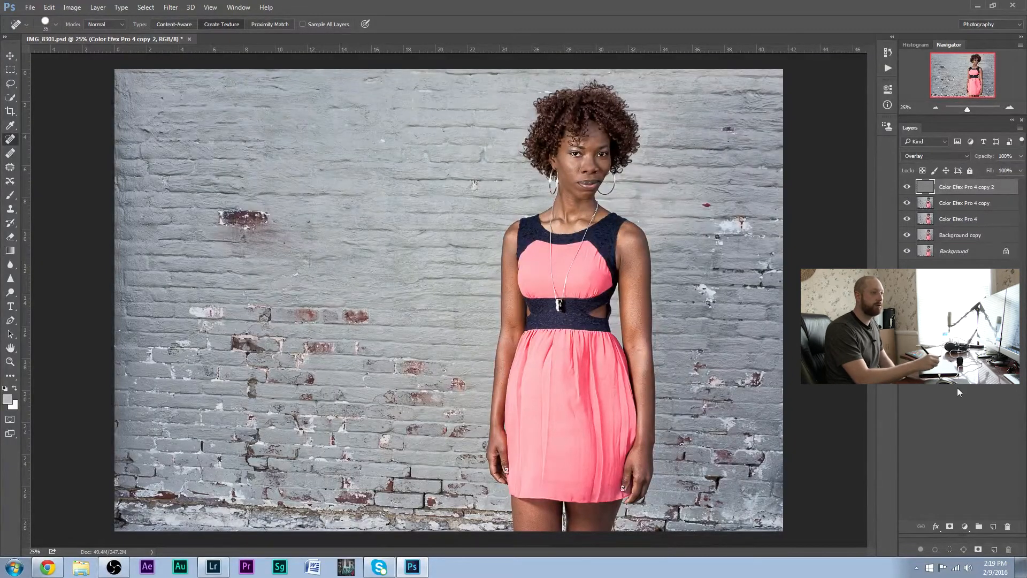
# Add a layer mask to the topmost High Pass layer and ready the Brush tool with black as the foreground colour
pyautogui.click(957, 528)
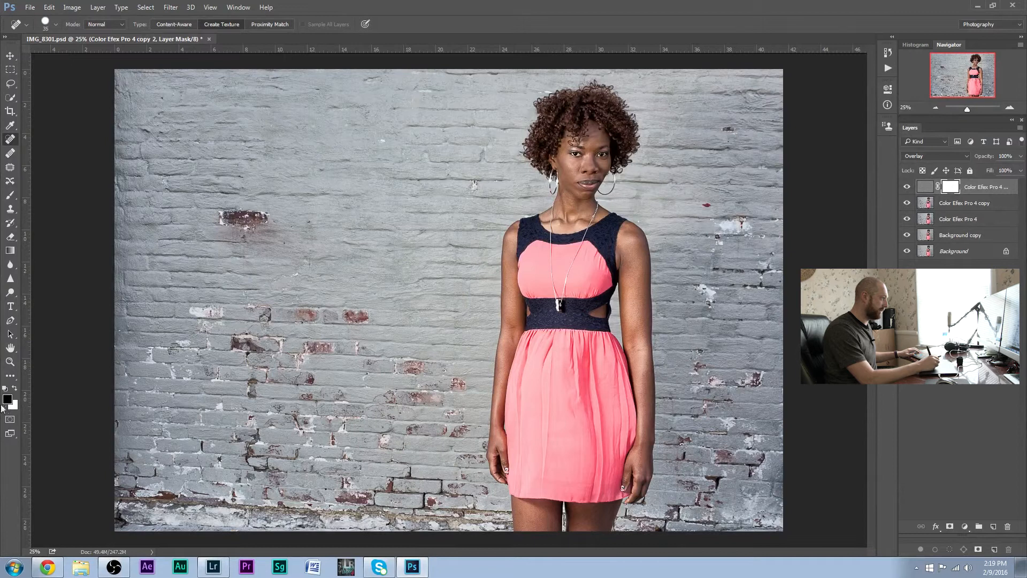
pyautogui.press('x')
pyautogui.hotkey('alt', 'd')
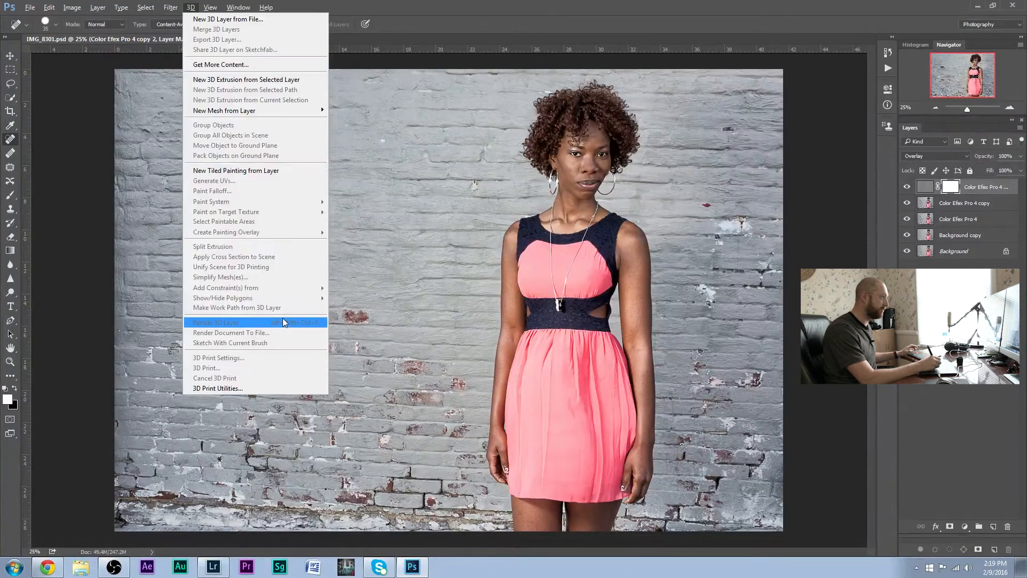
pyautogui.click(82, 334)
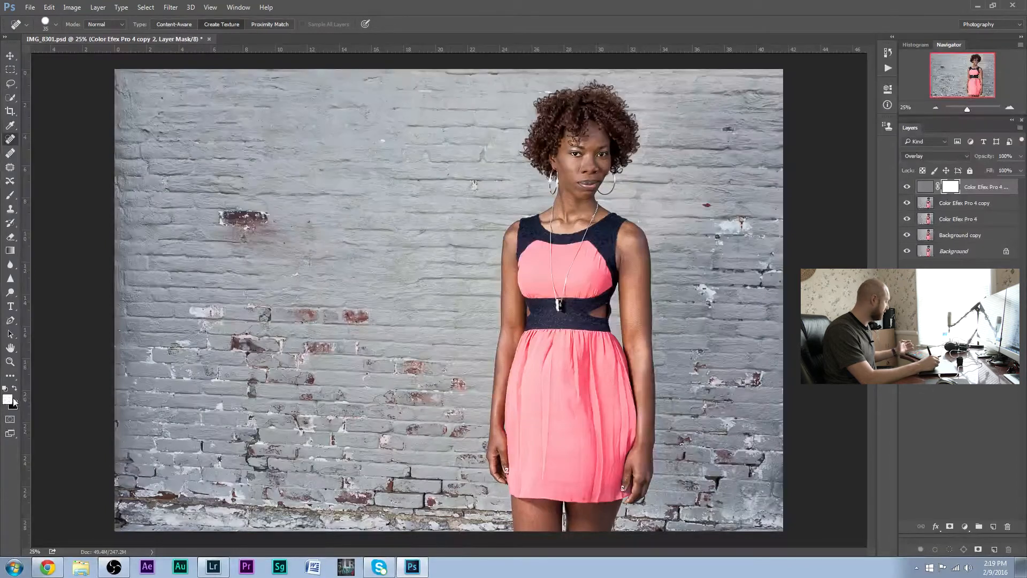
pyautogui.press('x')
pyautogui.press('x')
pyautogui.press('x')
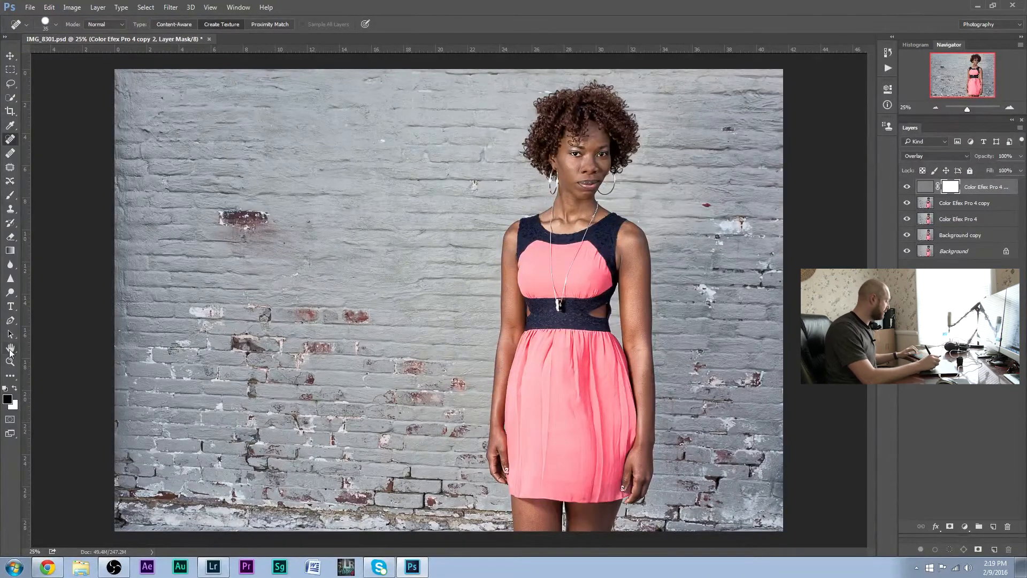
pyautogui.press('b')
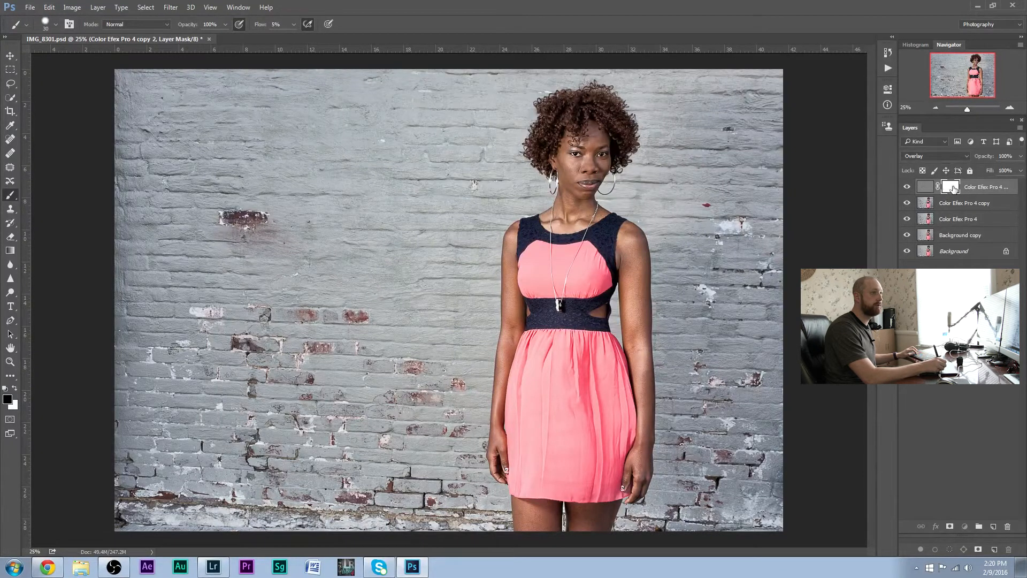
# Set the brush flow to 100% for painting on the High Pass layer's mask
pyautogui.click(1012, 109)
pyautogui.click(1011, 110)
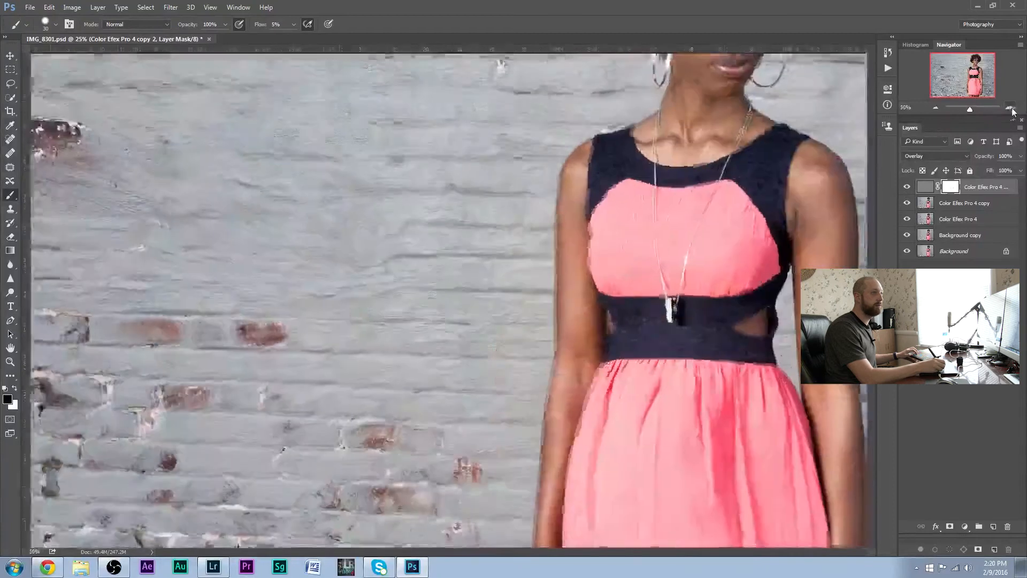
pyautogui.click(1012, 110)
pyautogui.click(1011, 109)
pyautogui.click(1011, 109)
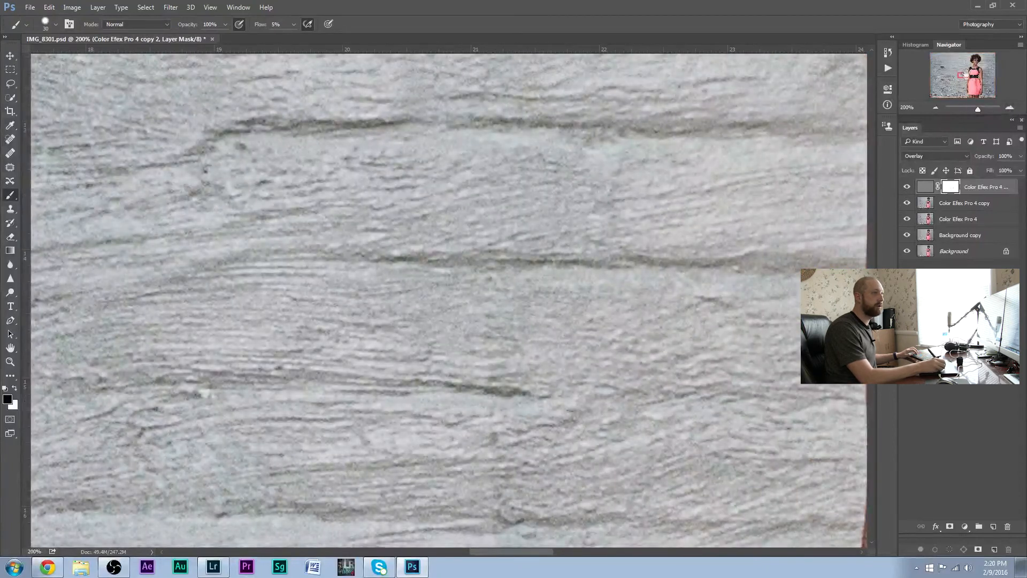
pyautogui.moveTo(966, 72); pyautogui.dragTo(946, 79)
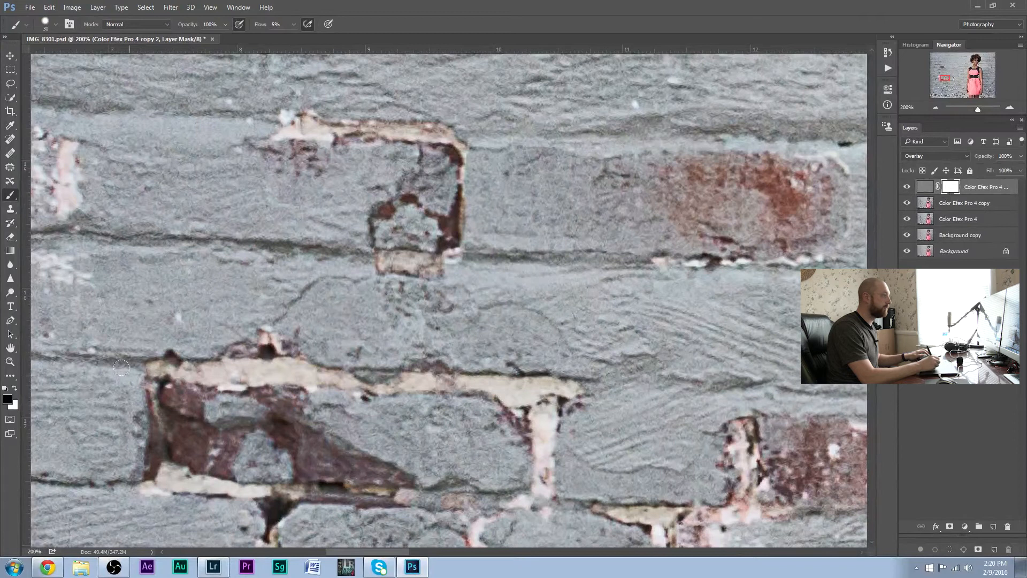
pyautogui.rightClick(12, 196)
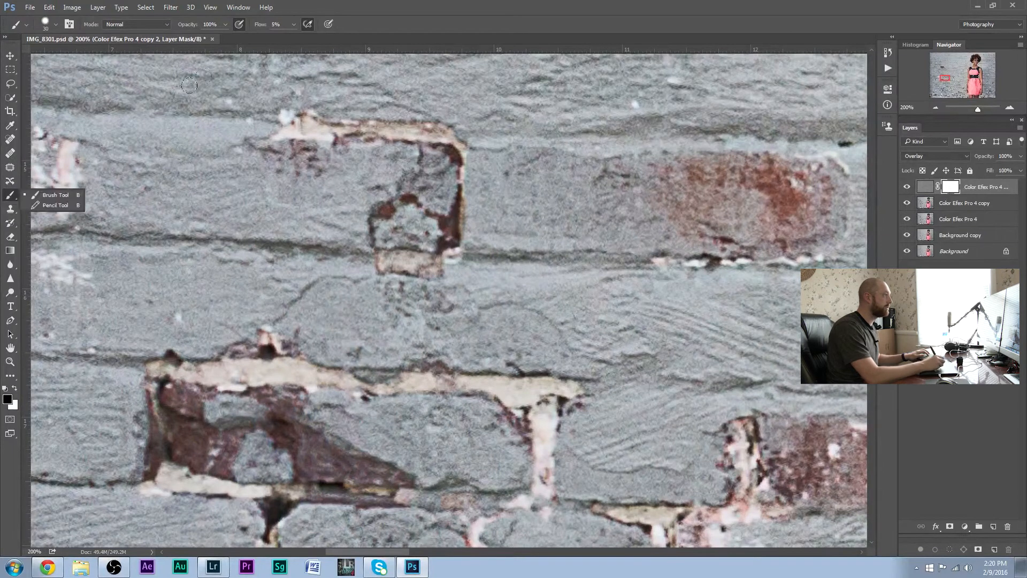
pyautogui.click(293, 24)
pyautogui.moveTo(299, 42); pyautogui.dragTo(368, 42)
pyautogui.click(467, 290)
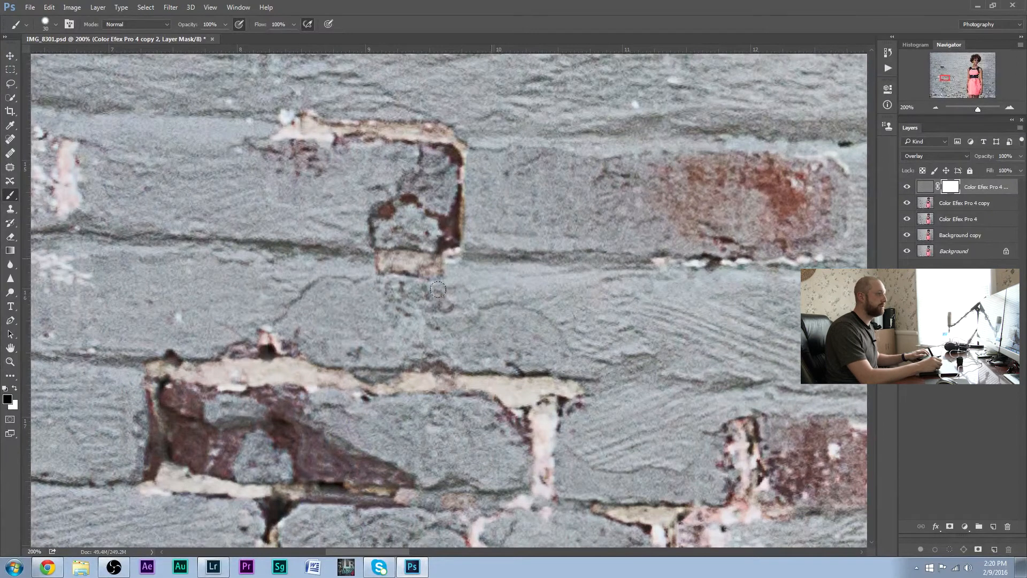
# Paint black on the mask over the damaged brick patch in the wall at the left, and check it in the whole photo
pyautogui.moveTo(470, 245)
pyautogui.mouseDown()
pyautogui.moveTo(452, 235)
pyautogui.moveTo(463, 211)
pyautogui.mouseUp()
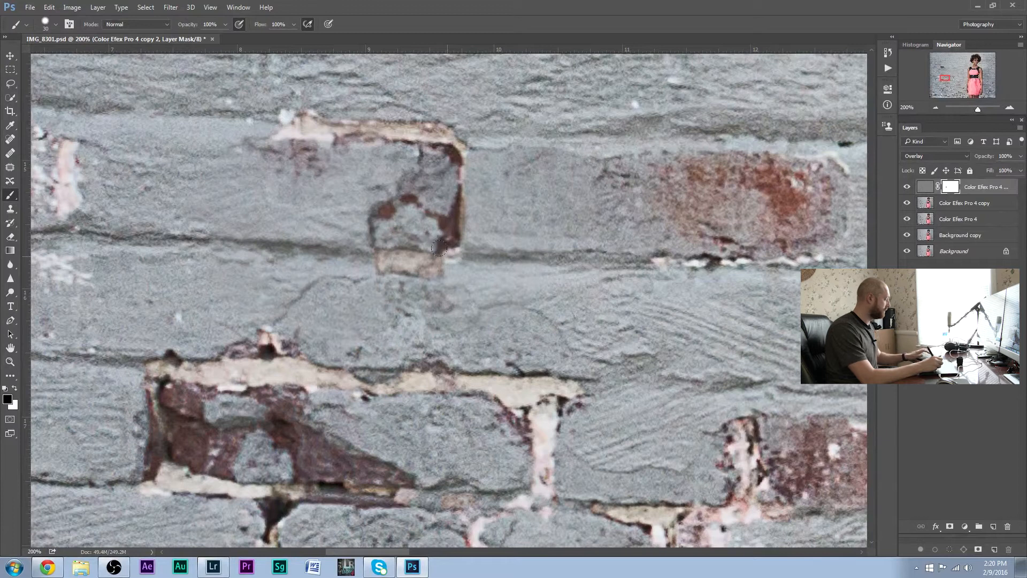
pyautogui.press('j')
pyautogui.moveTo(311, 292); pyautogui.dragTo(352, 272)
pyautogui.moveTo(439, 237)
pyautogui.mouseDown()
pyautogui.moveTo(468, 161)
pyautogui.moveTo(447, 130)
pyautogui.moveTo(588, 122)
pyautogui.moveTo(404, 140)
pyautogui.moveTo(461, 104)
pyautogui.moveTo(301, 103)
pyautogui.moveTo(319, 93)
pyautogui.moveTo(224, 122)
pyautogui.moveTo(206, 162)
pyautogui.moveTo(213, 191)
pyautogui.moveTo(263, 244)
pyautogui.moveTo(248, 316)
pyautogui.moveTo(331, 343)
pyautogui.moveTo(396, 328)
pyautogui.moveTo(371, 315)
pyautogui.moveTo(422, 298)
pyautogui.moveTo(392, 323)
pyautogui.moveTo(411, 327)
pyautogui.moveTo(429, 264)
pyautogui.mouseUp()
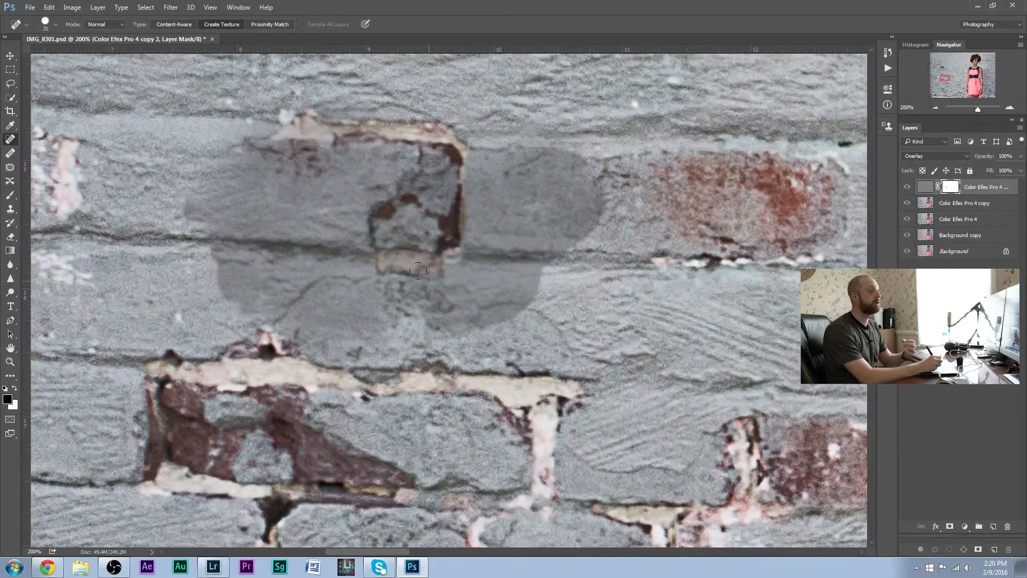
pyautogui.moveTo(423, 343)
pyautogui.mouseDown()
pyautogui.moveTo(369, 375)
pyautogui.moveTo(407, 322)
pyautogui.moveTo(209, 351)
pyautogui.moveTo(251, 292)
pyautogui.moveTo(294, 327)
pyautogui.moveTo(285, 307)
pyautogui.mouseUp()
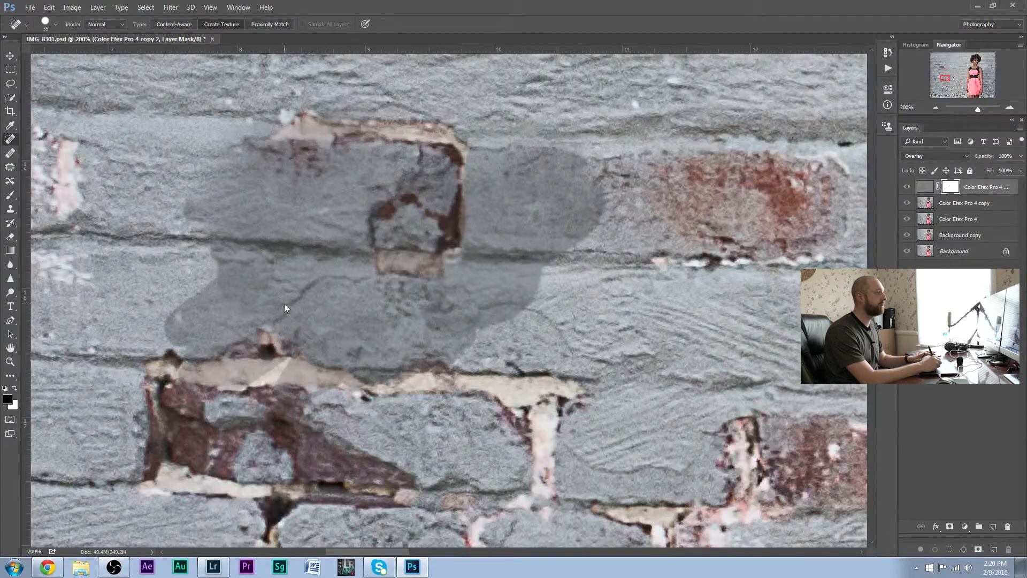
pyautogui.click(936, 108)
pyautogui.click(936, 108)
pyautogui.click(936, 108)
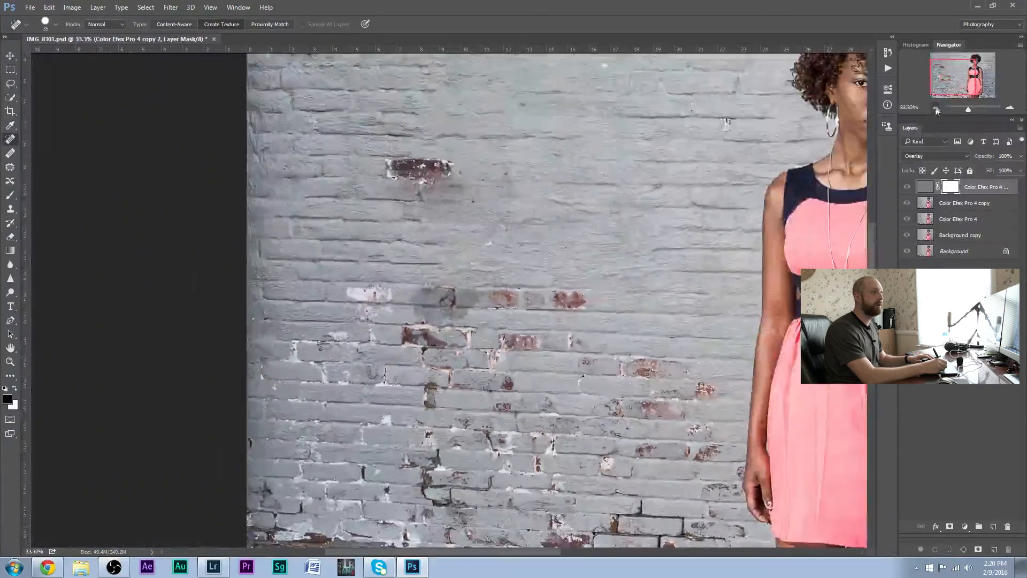
pyautogui.click(936, 108)
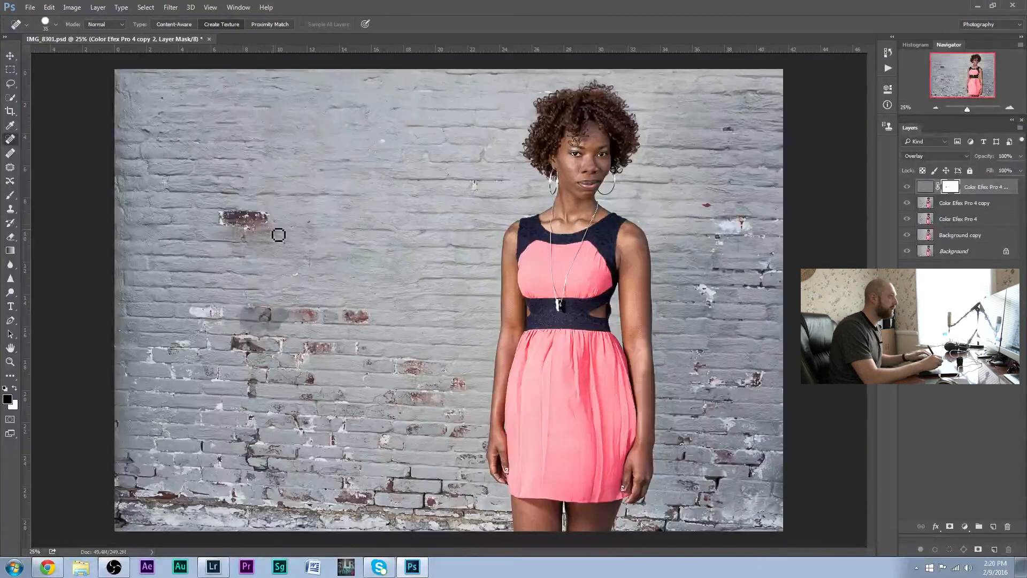
# Try masking the wall left of the woman with a large black brush, and paint the mask back to white
pyautogui.press(']')
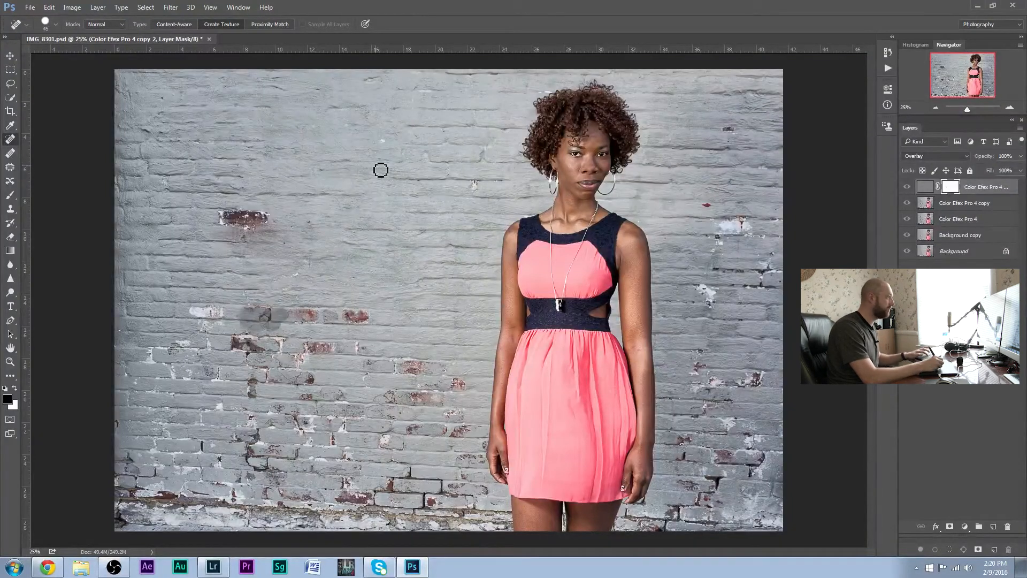
pyautogui.press(']')
pyautogui.press(']')
pyautogui.press(']')
pyautogui.press(']')
pyautogui.press(']')
pyautogui.press(']')
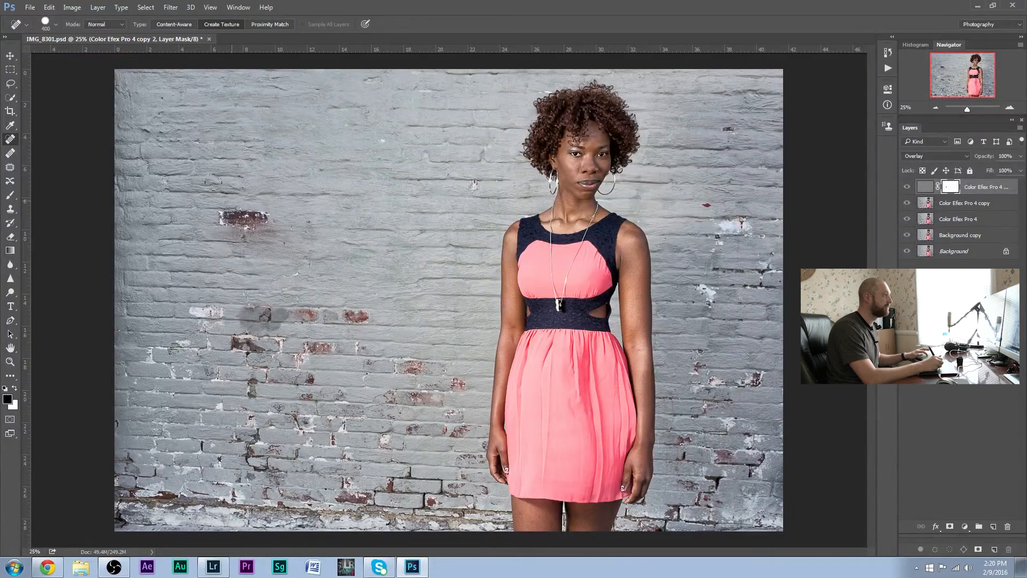
pyautogui.moveTo(145, 123)
pyautogui.mouseDown()
pyautogui.moveTo(224, 99)
pyautogui.moveTo(284, 155)
pyautogui.moveTo(256, 61)
pyautogui.moveTo(224, 225)
pyautogui.moveTo(139, 203)
pyautogui.moveTo(188, 428)
pyautogui.moveTo(176, 481)
pyautogui.moveTo(257, 268)
pyautogui.moveTo(353, 139)
pyautogui.moveTo(345, 59)
pyautogui.moveTo(460, 140)
pyautogui.moveTo(433, 160)
pyautogui.moveTo(386, 241)
pyautogui.moveTo(209, 341)
pyautogui.moveTo(192, 514)
pyautogui.moveTo(273, 445)
pyautogui.moveTo(455, 209)
pyautogui.moveTo(400, 52)
pyautogui.mouseUp()
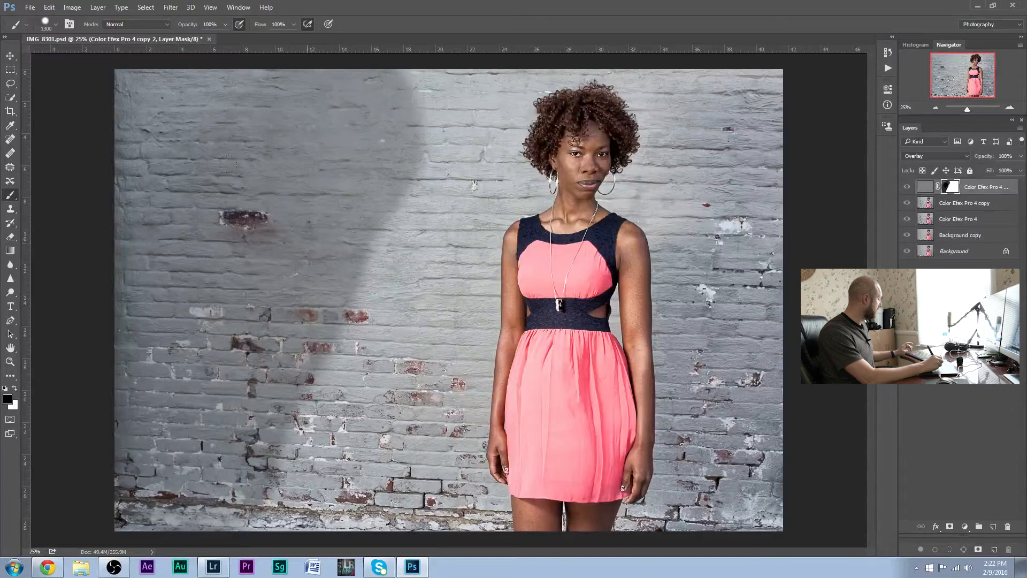
pyautogui.press('x')
pyautogui.moveTo(245, 424)
pyautogui.mouseDown()
pyautogui.moveTo(339, 180)
pyautogui.moveTo(211, 124)
pyautogui.moveTo(210, 341)
pyautogui.moveTo(177, 422)
pyautogui.moveTo(192, 481)
pyautogui.moveTo(208, 460)
pyautogui.mouseUp()
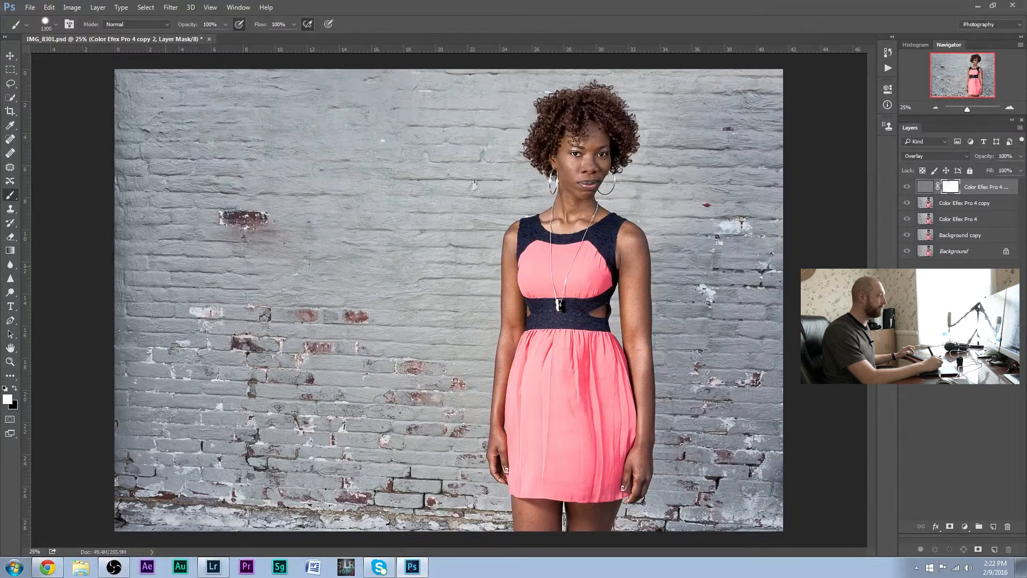
# Paint black on the High Pass mask across the wall left of the woman using a 1300-pixel brush
pyautogui.press('x')
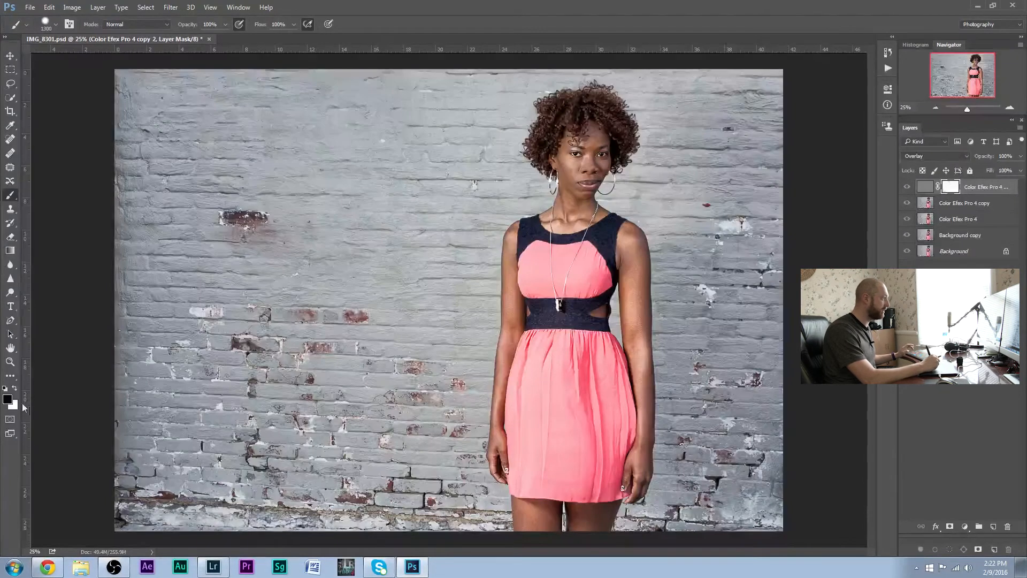
pyautogui.moveTo(233, 187)
pyautogui.mouseDown()
pyautogui.moveTo(214, 171)
pyautogui.moveTo(315, 118)
pyautogui.moveTo(321, 219)
pyautogui.moveTo(220, 348)
pyautogui.moveTo(198, 396)
pyautogui.mouseUp()
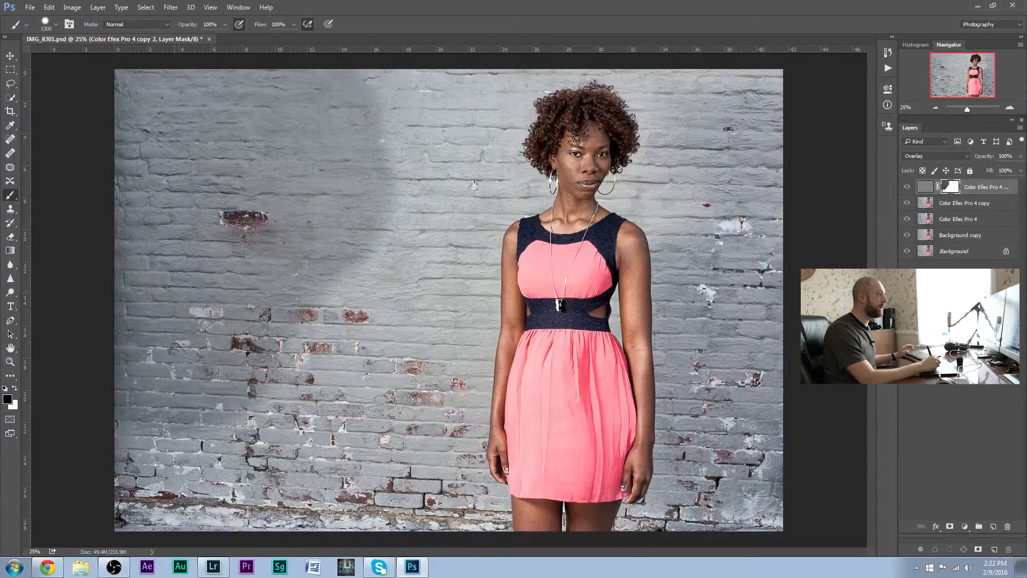
pyautogui.moveTo(187, 439)
pyautogui.mouseDown()
pyautogui.moveTo(230, 466)
pyautogui.moveTo(289, 396)
pyautogui.moveTo(353, 203)
pyautogui.mouseUp()
pyautogui.moveTo(277, 98)
pyautogui.mouseDown()
pyautogui.moveTo(391, 139)
pyautogui.moveTo(343, 332)
pyautogui.moveTo(289, 471)
pyautogui.moveTo(374, 305)
pyautogui.moveTo(225, 128)
pyautogui.moveTo(265, 77)
pyautogui.mouseUp()
pyautogui.moveTo(321, 481)
pyautogui.mouseDown()
pyautogui.moveTo(390, 418)
pyautogui.moveTo(471, 107)
pyautogui.mouseUp()
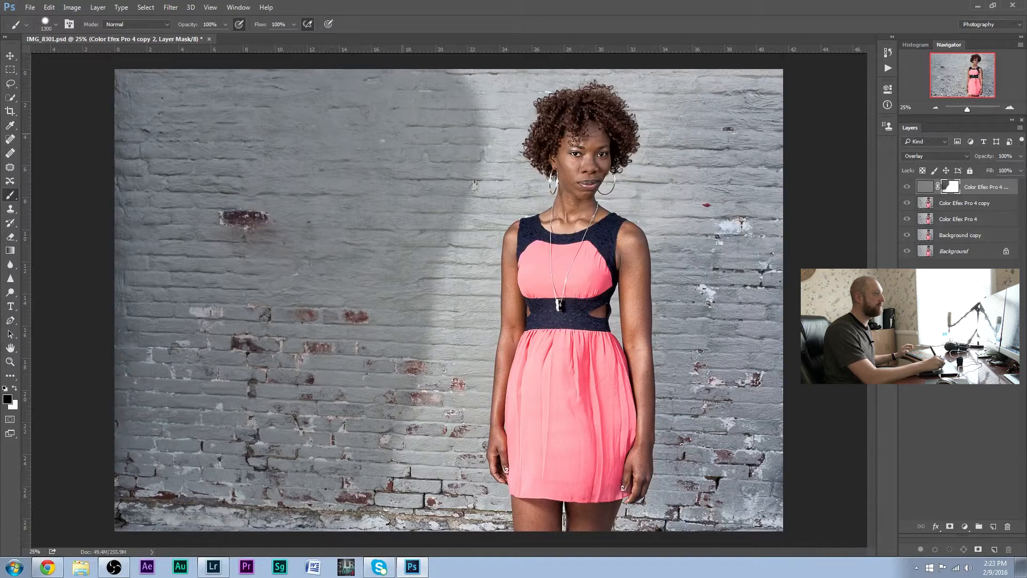
pyautogui.moveTo(248, 463)
pyautogui.mouseDown()
pyautogui.moveTo(334, 436)
pyautogui.moveTo(359, 453)
pyautogui.mouseUp()
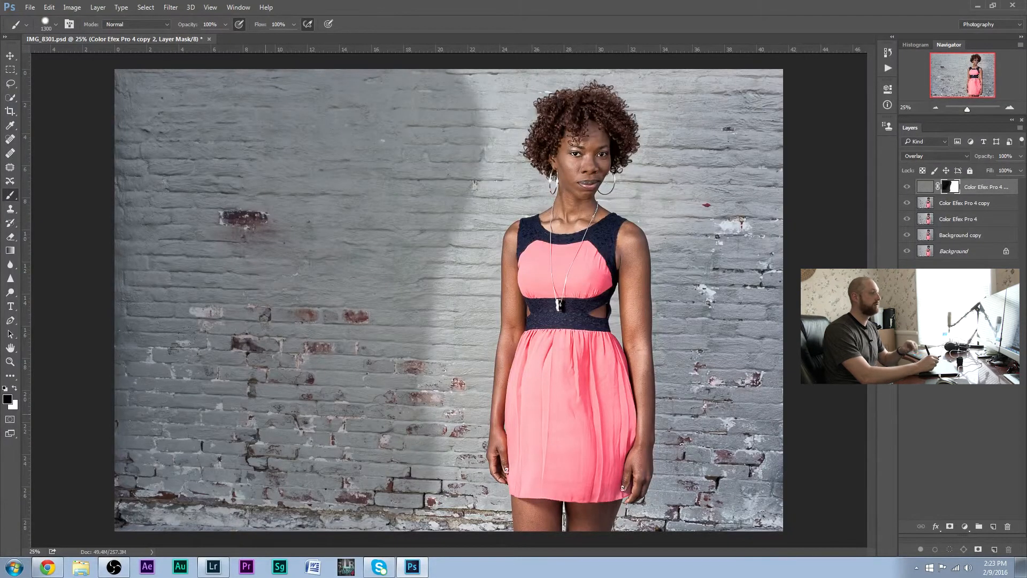
# Mask the wall beside the woman's left-hand outline and above her hair with smaller black brushes, going down to 200 pixels
pyautogui.press('[')
pyautogui.press('[')
pyautogui.press('[')
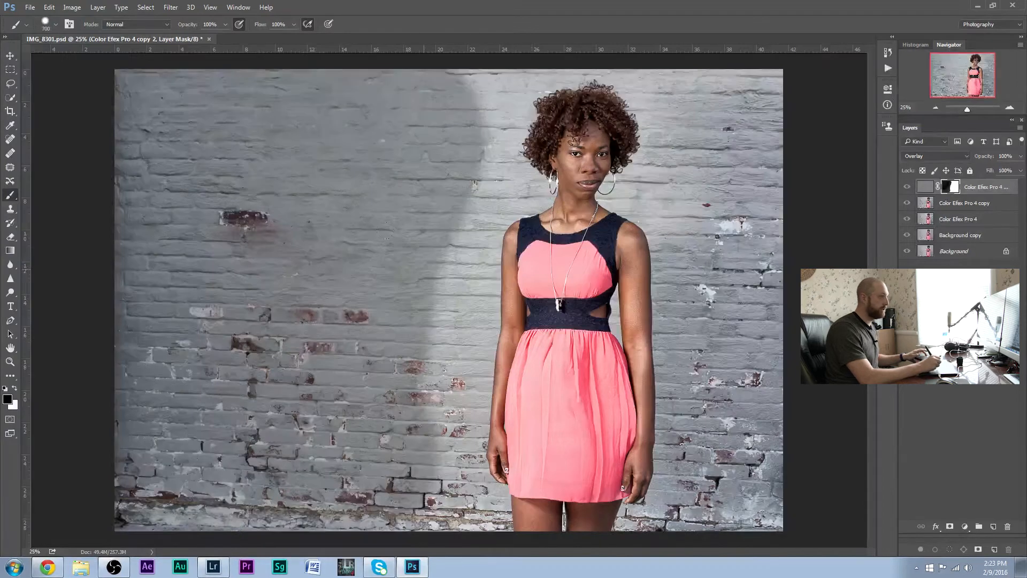
pyautogui.moveTo(385, 486)
pyautogui.mouseDown()
pyautogui.moveTo(480, 509)
pyautogui.moveTo(460, 481)
pyautogui.moveTo(452, 415)
pyautogui.moveTo(463, 284)
pyautogui.mouseUp()
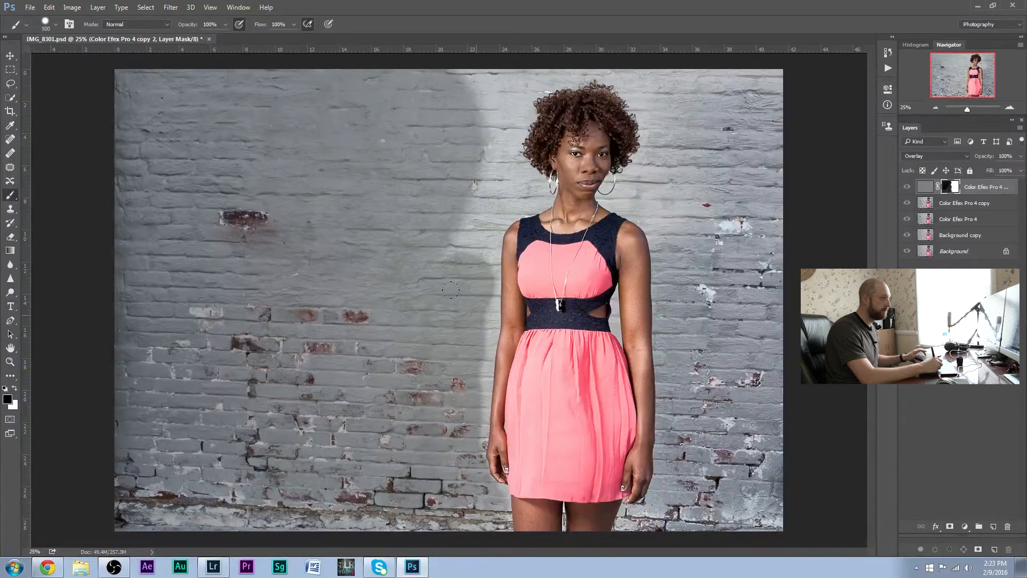
pyautogui.moveTo(478, 320); pyautogui.dragTo(486, 349)
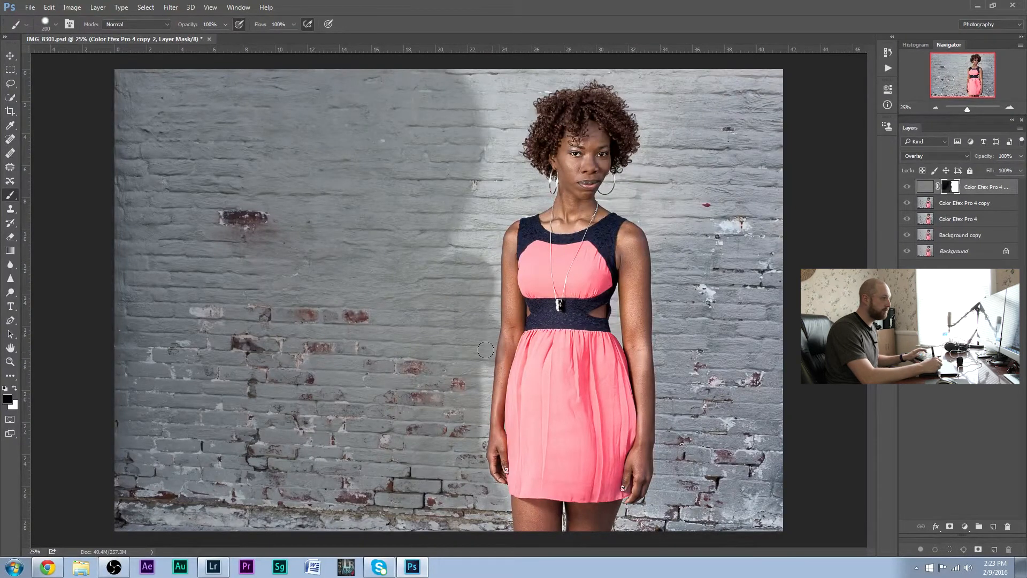
pyautogui.hotkey('ctrl', 'z')
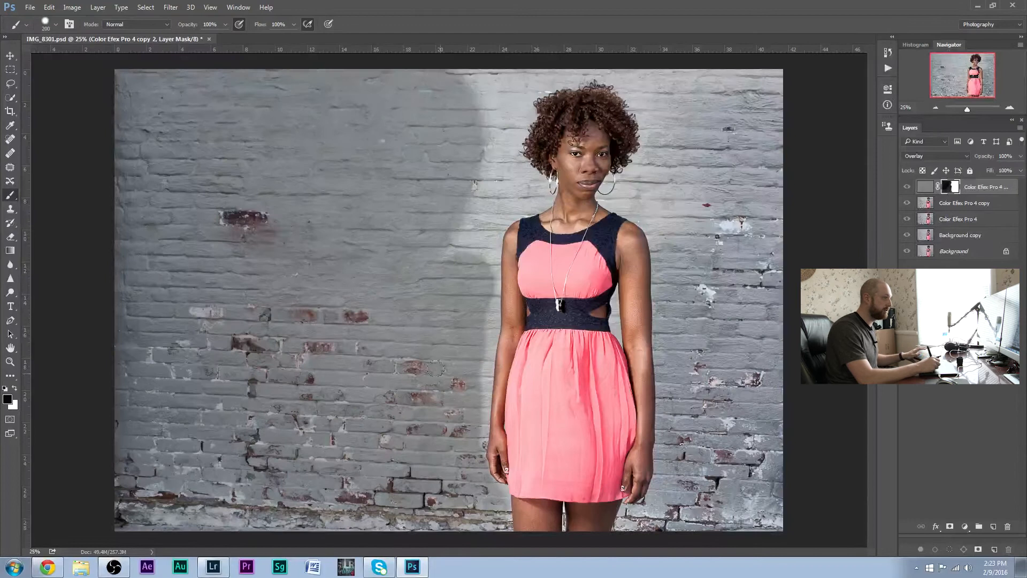
pyautogui.moveTo(470, 399); pyautogui.dragTo(464, 365)
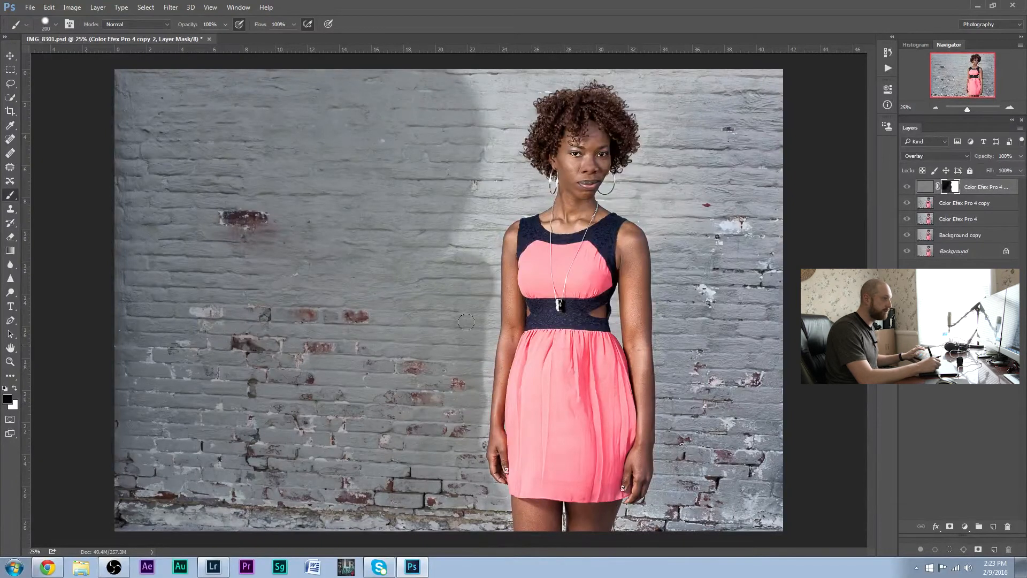
pyautogui.moveTo(469, 293)
pyautogui.mouseDown()
pyautogui.moveTo(455, 230)
pyautogui.moveTo(477, 209)
pyautogui.moveTo(529, 189)
pyautogui.moveTo(486, 172)
pyautogui.moveTo(498, 120)
pyautogui.moveTo(478, 81)
pyautogui.moveTo(474, 112)
pyautogui.moveTo(562, 77)
pyautogui.moveTo(770, 81)
pyautogui.moveTo(615, 80)
pyautogui.moveTo(744, 91)
pyautogui.moveTo(690, 119)
pyautogui.mouseUp()
# Mask the wall right of the woman in black, enlarging the brush to 1000 pixels for the broad area
pyautogui.press(']')
pyautogui.press(']')
pyautogui.press(']')
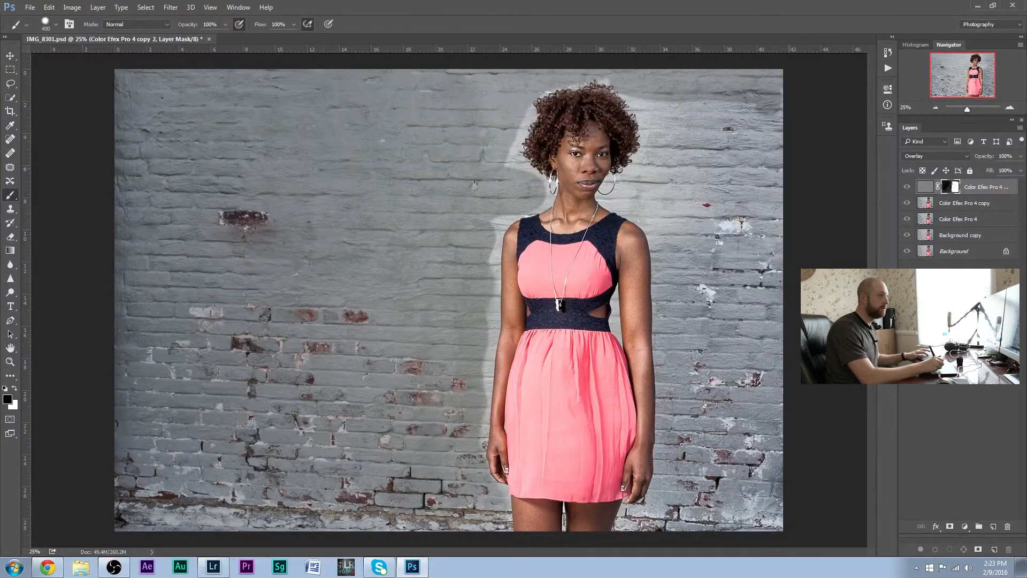
pyautogui.moveTo(714, 123)
pyautogui.mouseDown()
pyautogui.moveTo(725, 182)
pyautogui.moveTo(722, 375)
pyautogui.moveTo(717, 471)
pyautogui.moveTo(701, 497)
pyautogui.mouseUp()
pyautogui.moveTo(745, 131)
pyautogui.mouseDown()
pyautogui.moveTo(737, 107)
pyautogui.moveTo(719, 434)
pyautogui.mouseUp()
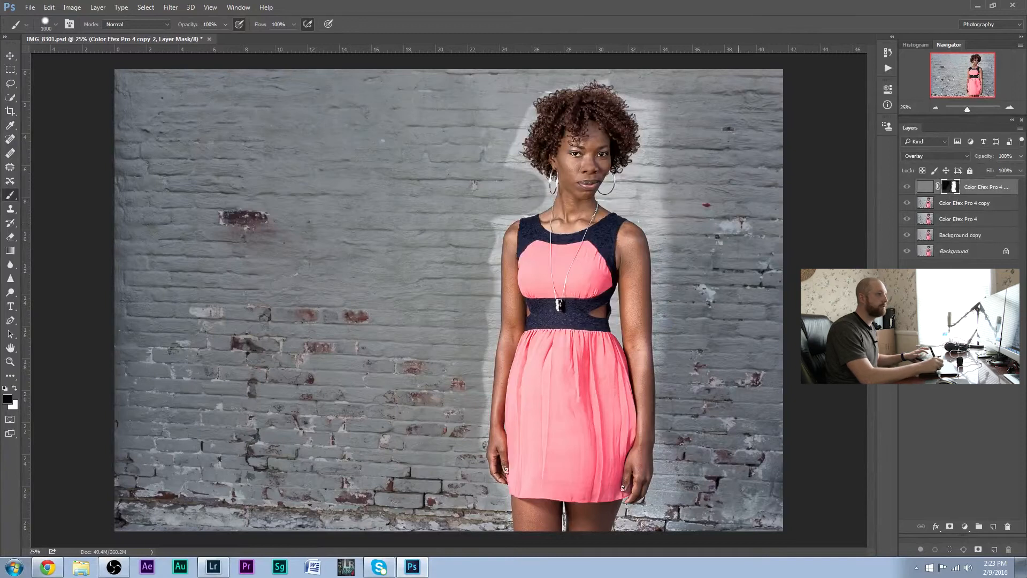
pyautogui.moveTo(727, 192)
pyautogui.mouseDown()
pyautogui.moveTo(722, 125)
pyautogui.moveTo(742, 498)
pyautogui.mouseUp()
# Mask the remaining wall close to the woman's right-hand outline and around her hair, reducing the black brush to 200 pixels
pyautogui.press('[')
pyautogui.press('[')
pyautogui.press('[')
pyautogui.press('[')
pyautogui.press('[')
pyautogui.press('[')
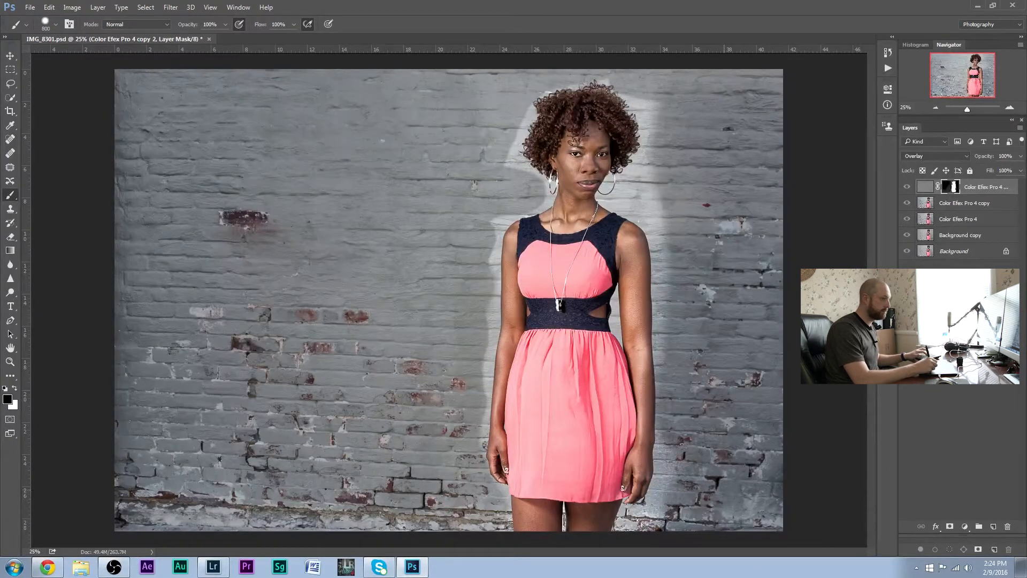
pyautogui.moveTo(669, 513)
pyautogui.mouseDown()
pyautogui.moveTo(634, 519)
pyautogui.moveTo(668, 471)
pyautogui.moveTo(703, 364)
pyautogui.mouseUp()
pyautogui.moveTo(632, 182)
pyautogui.mouseDown()
pyautogui.moveTo(656, 182)
pyautogui.moveTo(646, 175)
pyautogui.moveTo(640, 195)
pyautogui.moveTo(668, 234)
pyautogui.moveTo(674, 290)
pyautogui.mouseUp()
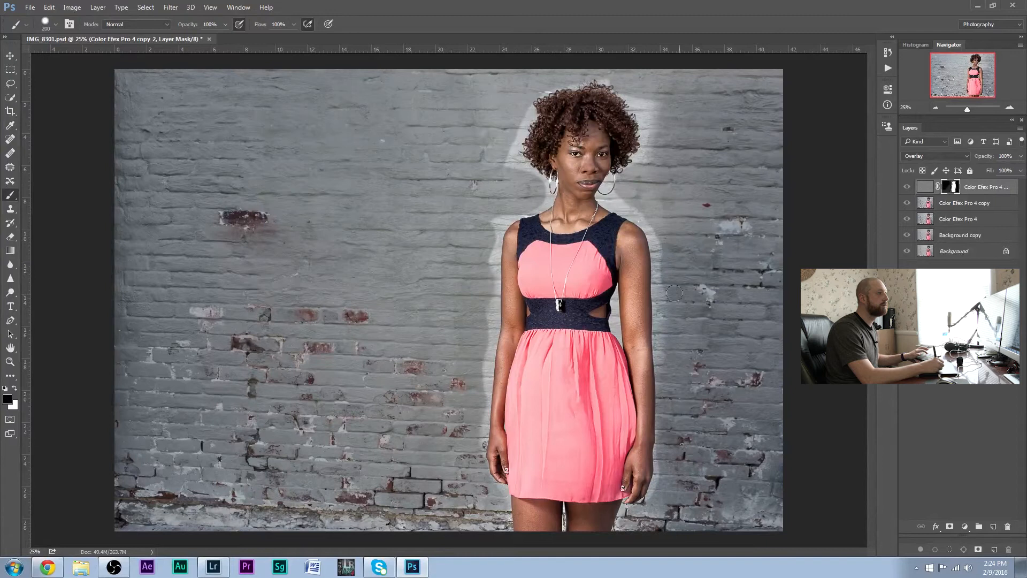
pyautogui.moveTo(651, 110); pyautogui.dragTo(600, 72)
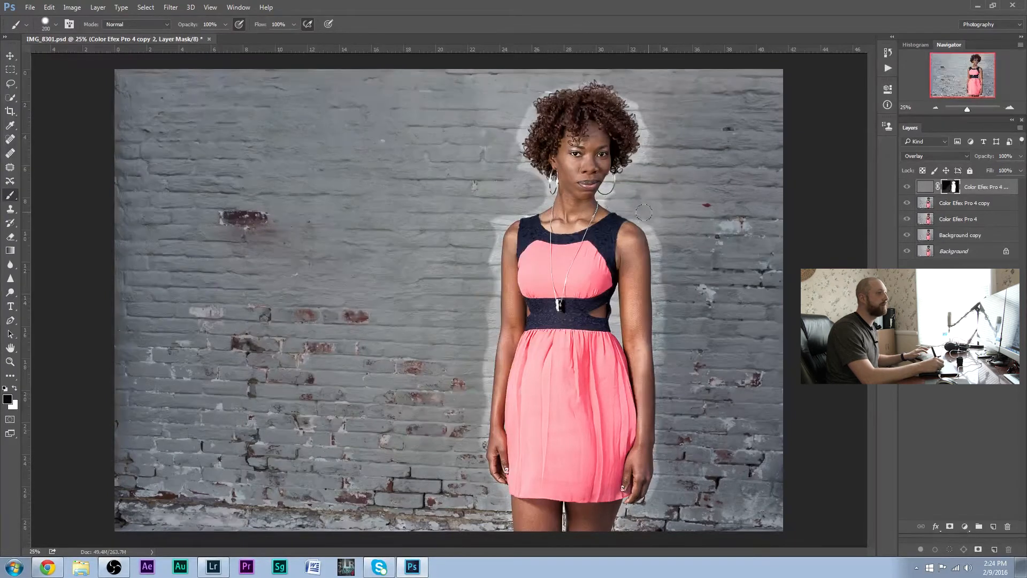
# Reduce the brush to 50 pixels and compare the photo with and without the masked High Pass layer
pyautogui.press('[')
pyautogui.press('[')
pyautogui.press('[')
pyautogui.press('[')
pyautogui.press('[')
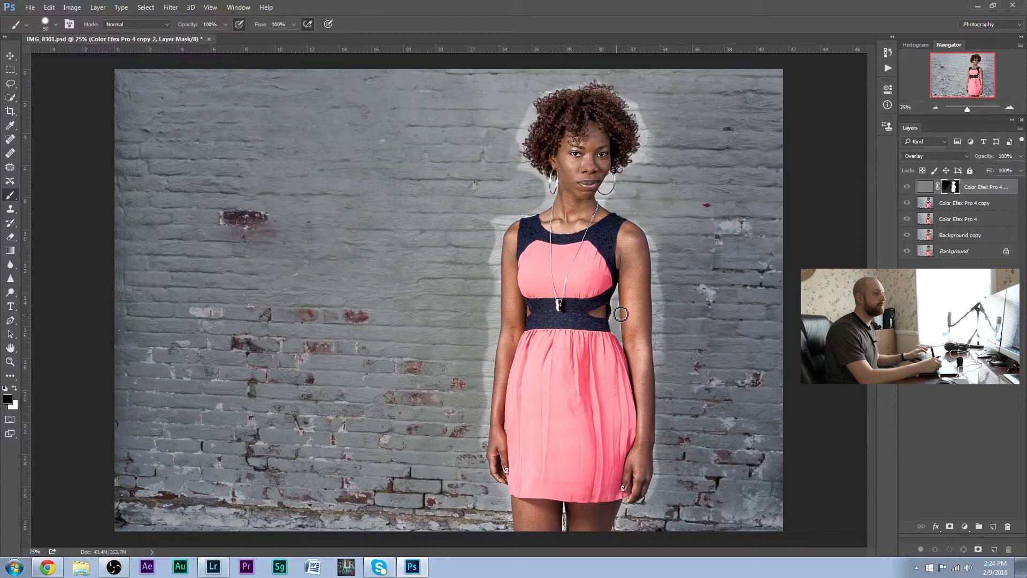
pyautogui.click(908, 188)
pyautogui.click(908, 189)
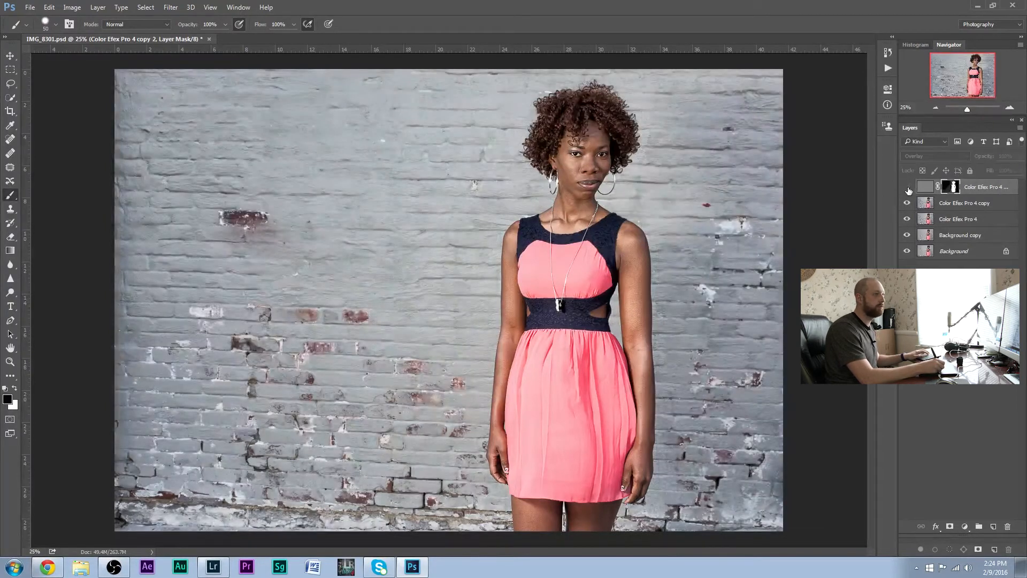
# Toggle the masked High Pass layer several times to examine how it changes the sharpness of the woman
pyautogui.click(907, 188)
pyautogui.click(908, 188)
pyautogui.click(908, 189)
pyautogui.click(909, 190)
pyautogui.click(908, 190)
pyautogui.click(909, 190)
pyautogui.click(908, 190)
pyautogui.click(909, 190)
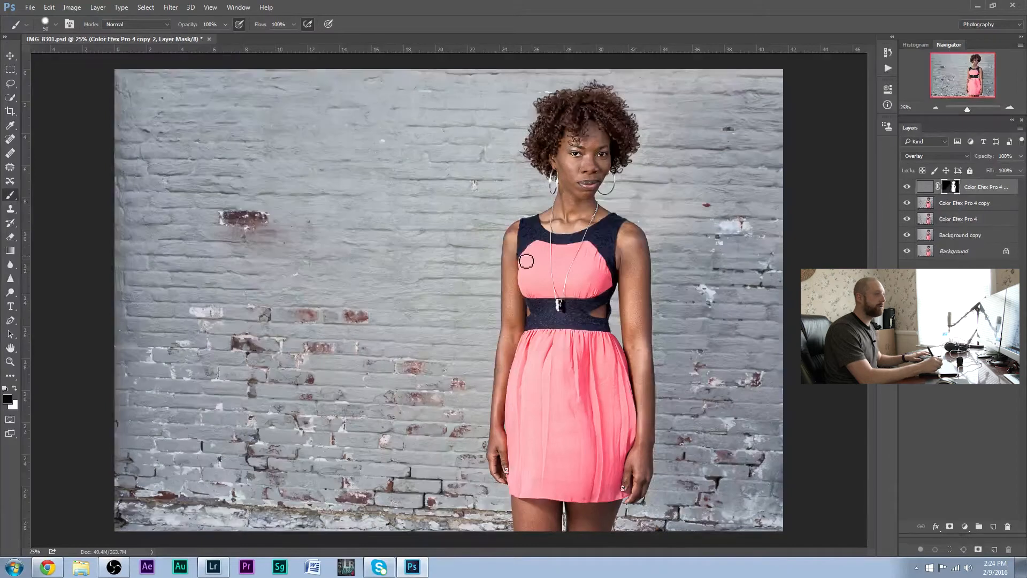
# Create a new Overlay layer filled with 50% gray and reset the brush colours to black and white
pyautogui.click(146, 8)
pyautogui.click(158, 20)
pyautogui.click(121, 8)
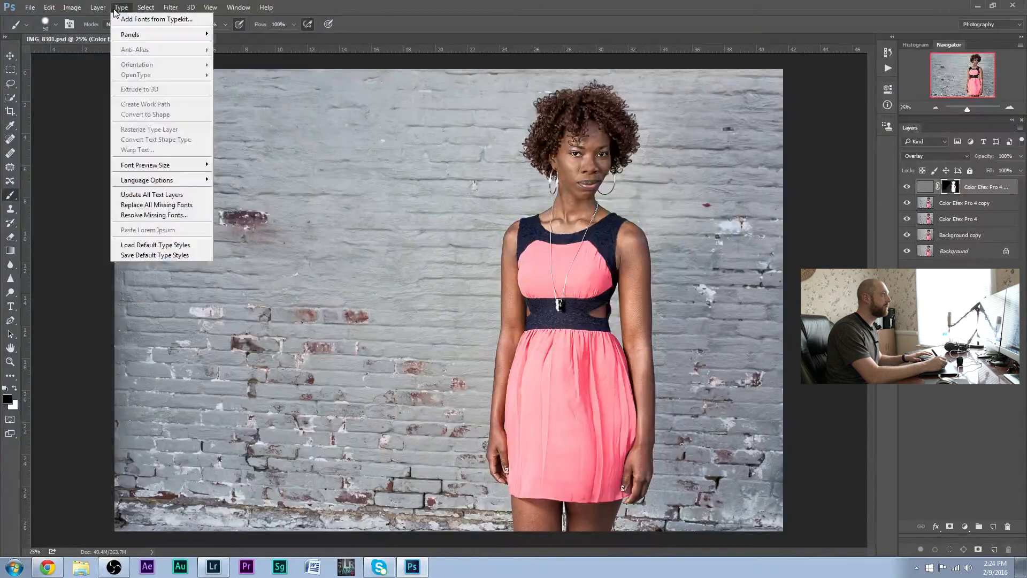
pyautogui.moveTo(150, 22)
pyautogui.click(238, 19)
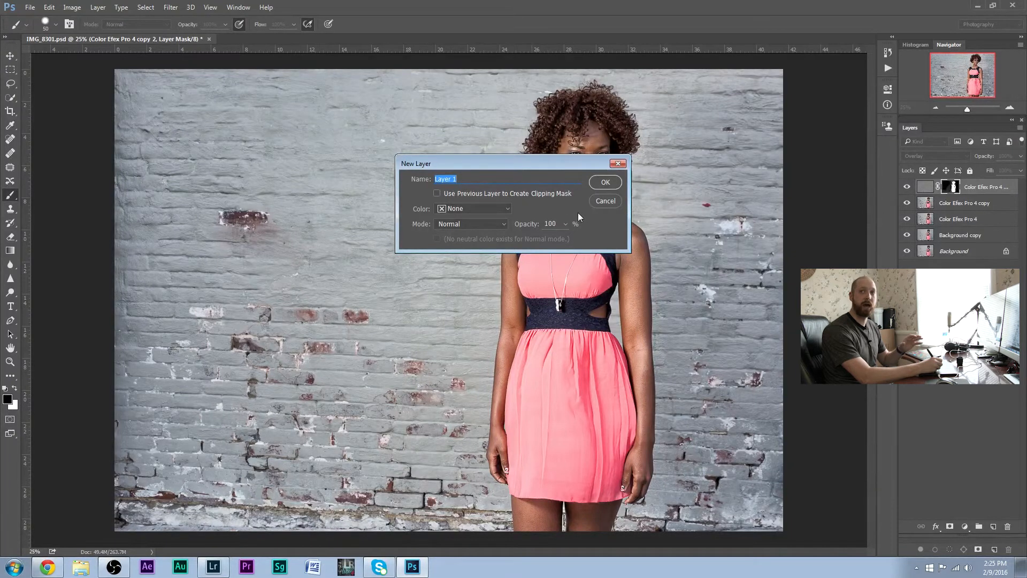
pyautogui.click(478, 222)
pyautogui.click(482, 349)
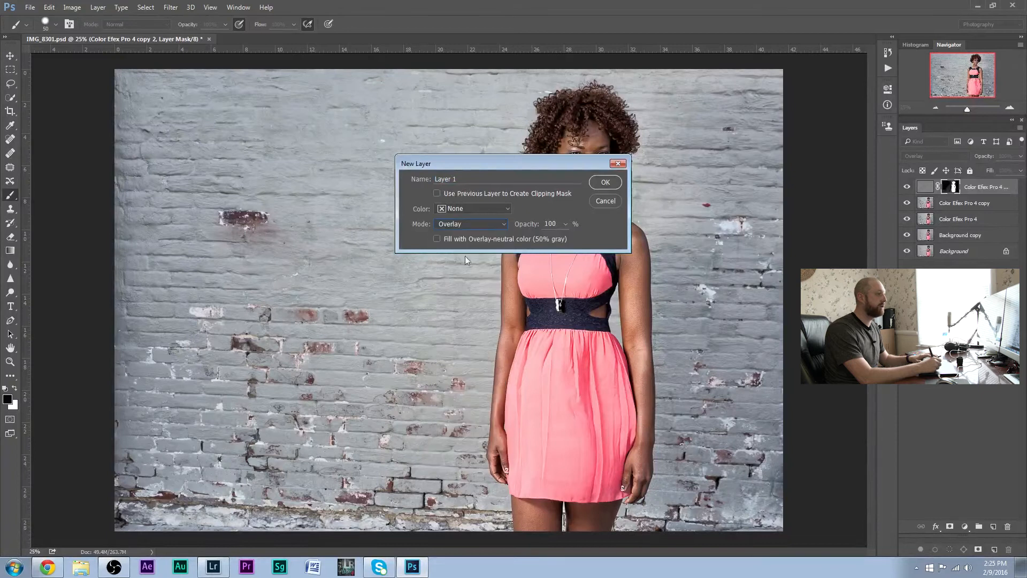
pyautogui.click(607, 184)
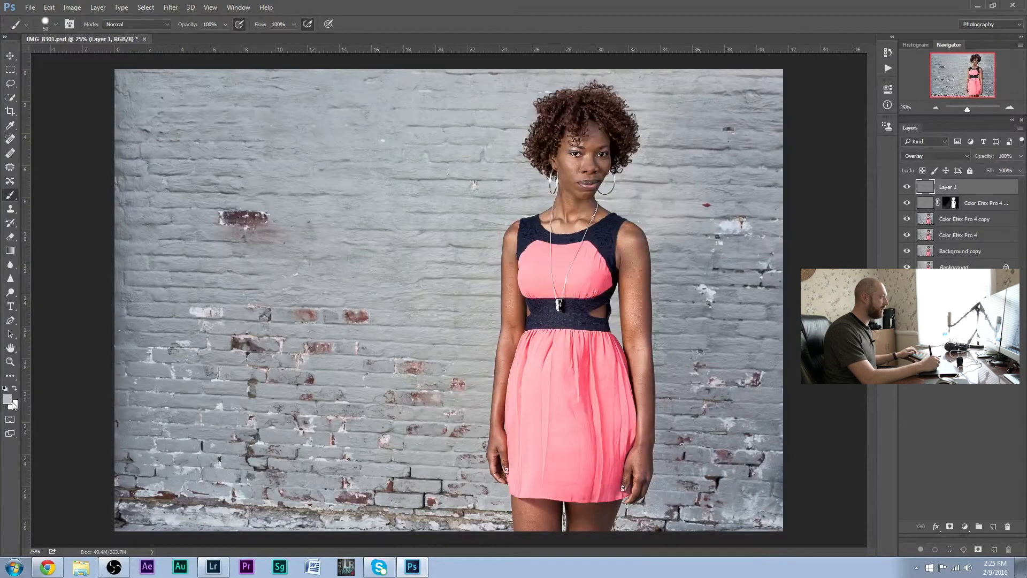
pyautogui.press('d')
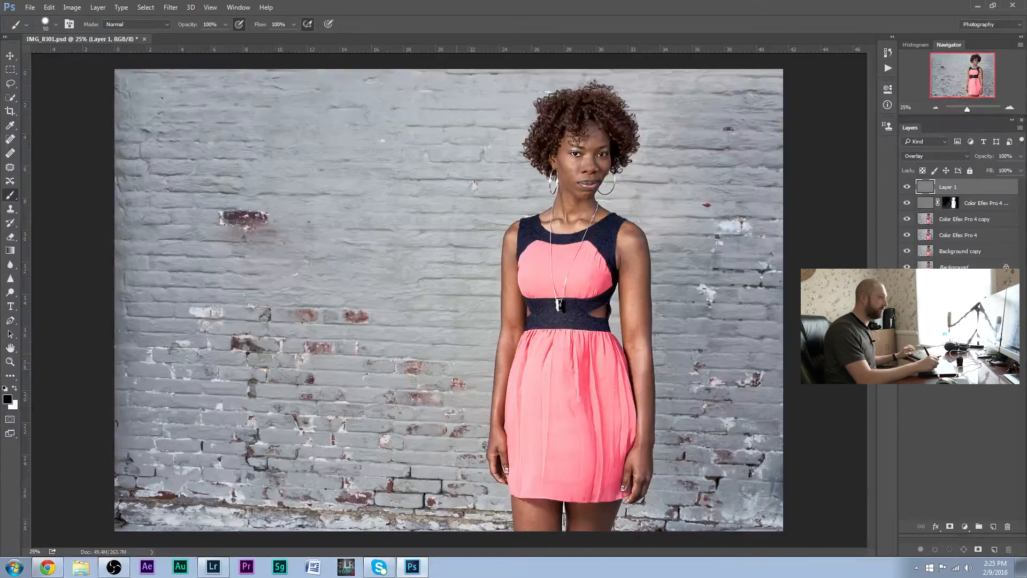
# Try darkening and lightening the middle of the skirt with black and white strokes at 100% flow
pyautogui.moveTo(549, 404)
pyautogui.mouseDown()
pyautogui.moveTo(552, 420)
pyautogui.moveTo(555, 374)
pyautogui.moveTo(552, 401)
pyautogui.moveTo(570, 383)
pyautogui.moveTo(576, 409)
pyautogui.mouseUp()
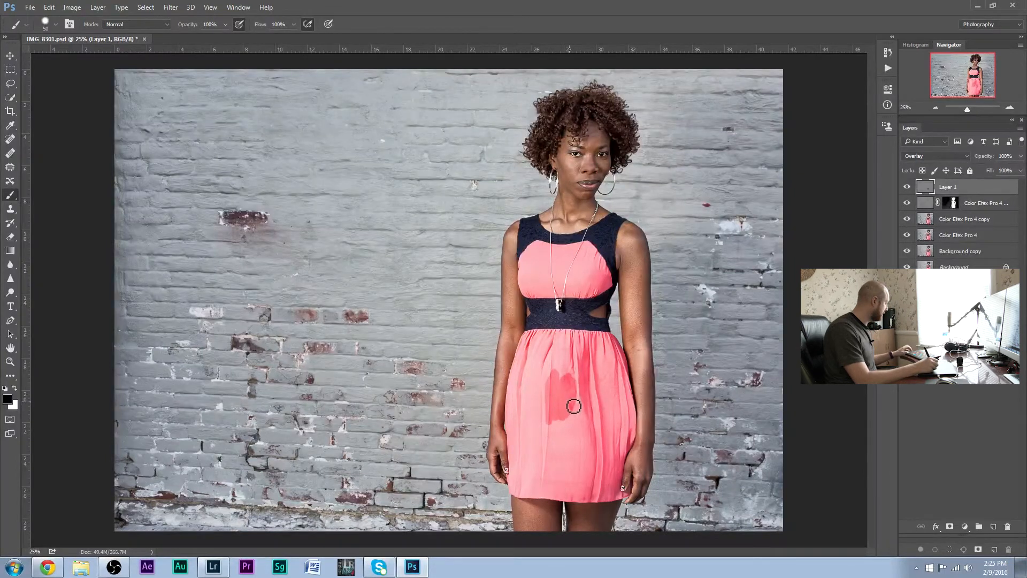
pyautogui.press('x')
pyautogui.moveTo(576, 403)
pyautogui.mouseDown()
pyautogui.moveTo(567, 381)
pyautogui.moveTo(551, 418)
pyautogui.moveTo(579, 398)
pyautogui.moveTo(566, 422)
pyautogui.moveTo(580, 399)
pyautogui.moveTo(576, 419)
pyautogui.moveTo(557, 385)
pyautogui.mouseUp()
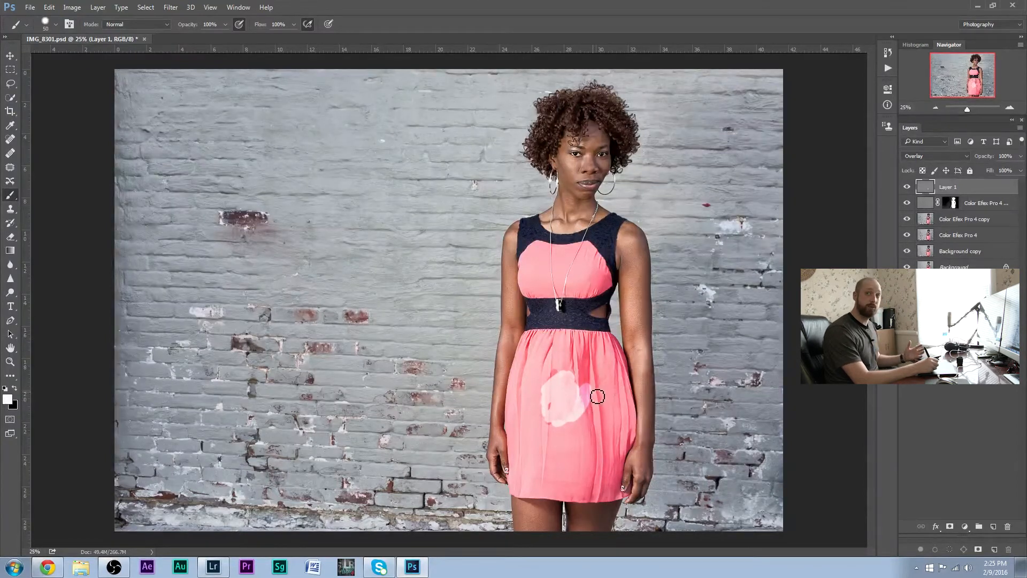
pyautogui.moveTo(539, 396)
pyautogui.mouseDown()
pyautogui.moveTo(565, 366)
pyautogui.moveTo(549, 391)
pyautogui.moveTo(584, 387)
pyautogui.mouseUp()
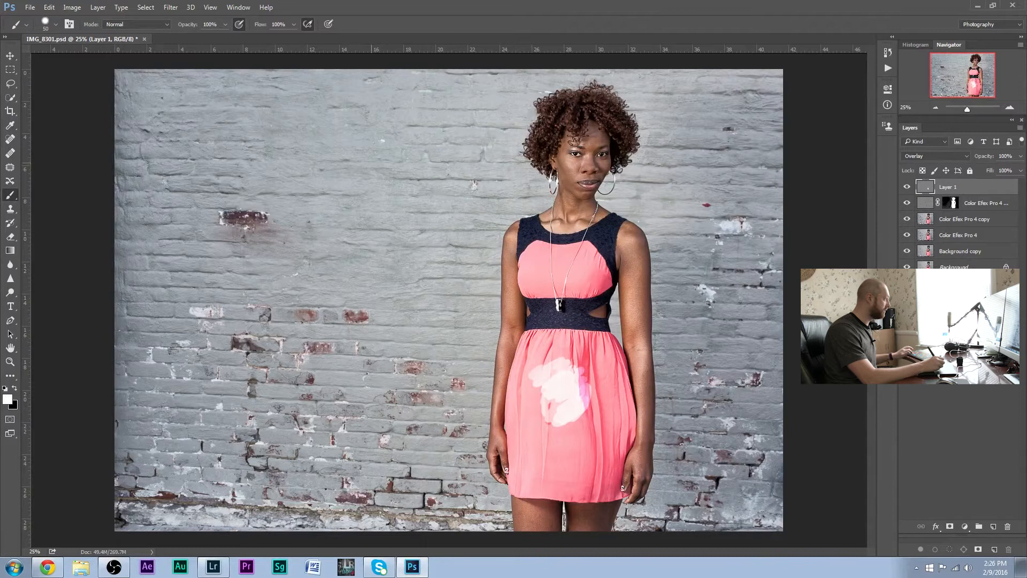
# Set the brush flow to 5%
pyautogui.click(294, 24)
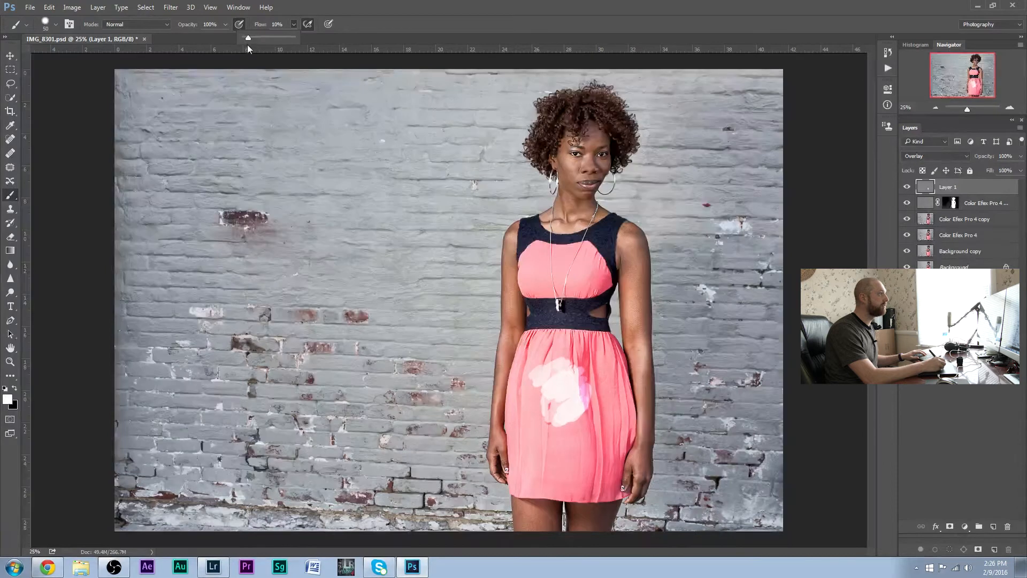
pyautogui.click(273, 25)
pyautogui.write('5')
pyautogui.press('Return')
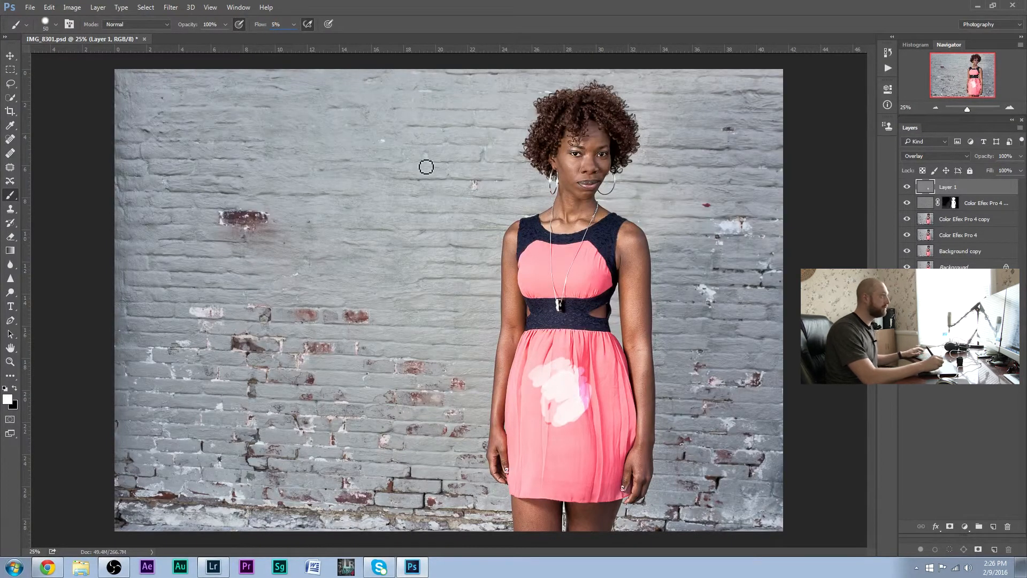
# Try lightening the lower skirt with white strokes at 5% flow and undo all the test strokes on the dress
pyautogui.moveTo(560, 467)
pyautogui.mouseDown()
pyautogui.moveTo(579, 465)
pyautogui.moveTo(557, 468)
pyautogui.moveTo(579, 453)
pyautogui.mouseUp()
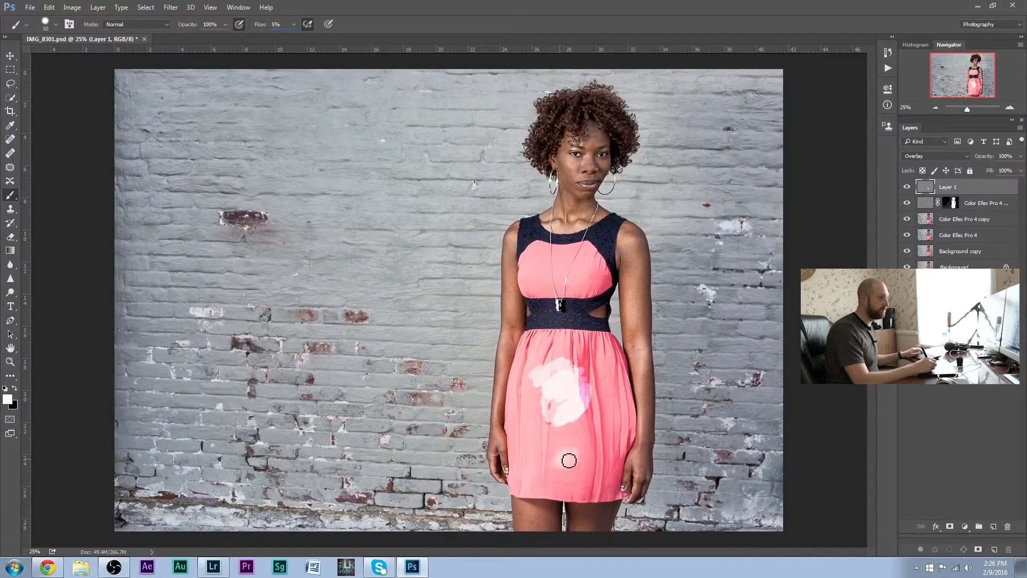
pyautogui.hotkey('ctrl', 'z')
pyautogui.moveTo(579, 453)
pyautogui.mouseDown()
pyautogui.moveTo(566, 465)
pyautogui.moveTo(594, 415)
pyautogui.mouseUp()
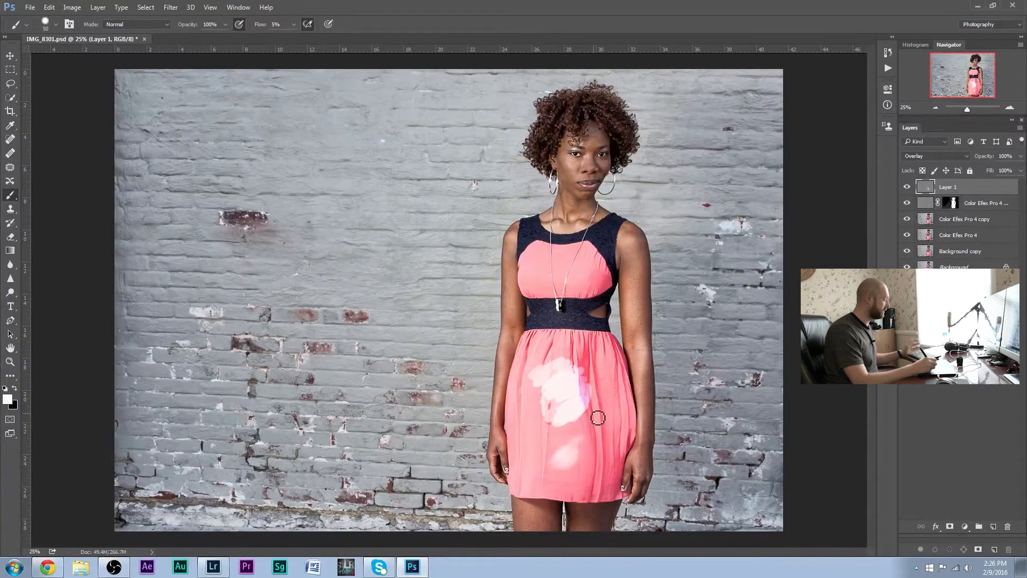
pyautogui.hotkey('ctrl', 'alt', 'z')
pyautogui.hotkey('ctrl', 'alt', 'z')
pyautogui.hotkey('ctrl', 'alt', 'z')
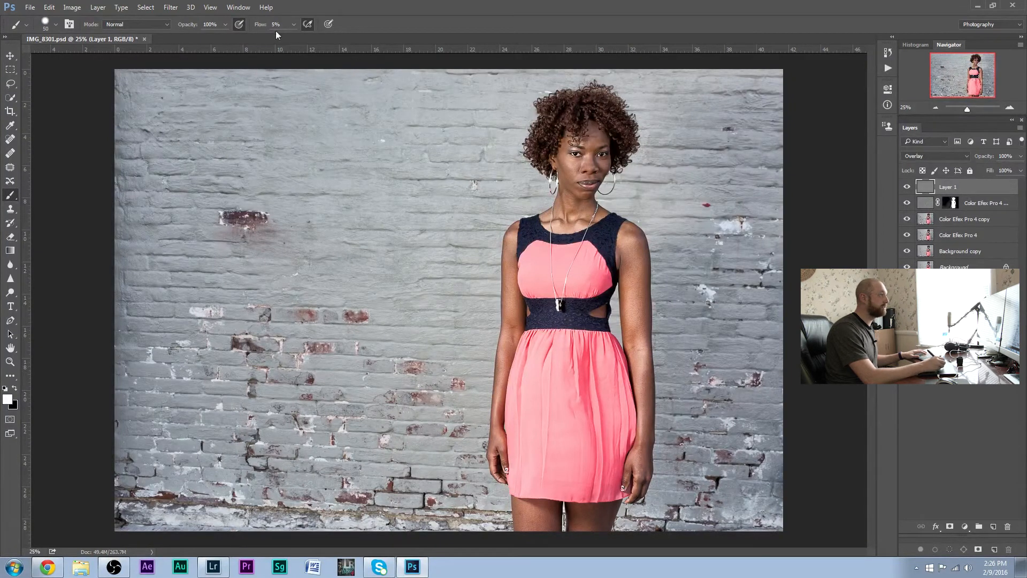
# Darken the folds and shadows of the skirt with black on the gray layer, using a 200-pixel and a 90-pixel brush
pyautogui.press('x')
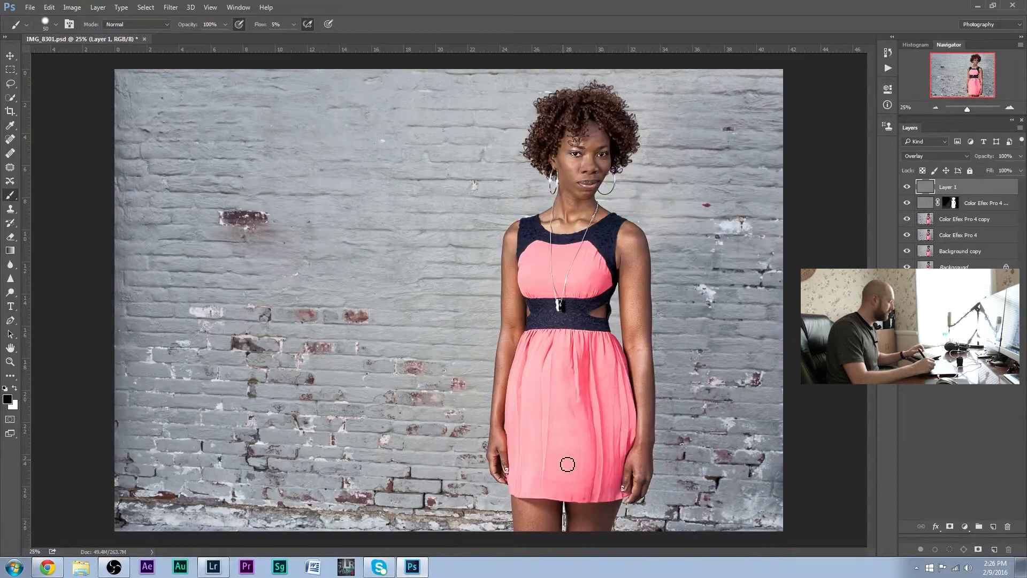
pyautogui.press(']')
pyautogui.press(']')
pyautogui.press(']')
pyautogui.press(']')
pyautogui.press(']')
pyautogui.press(']')
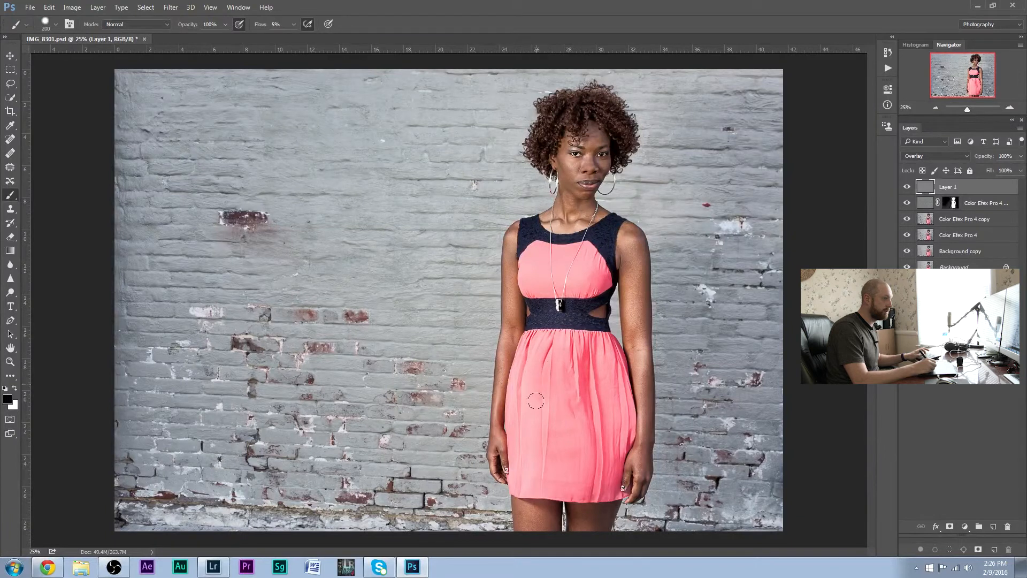
pyautogui.moveTo(516, 418); pyautogui.dragTo(529, 396)
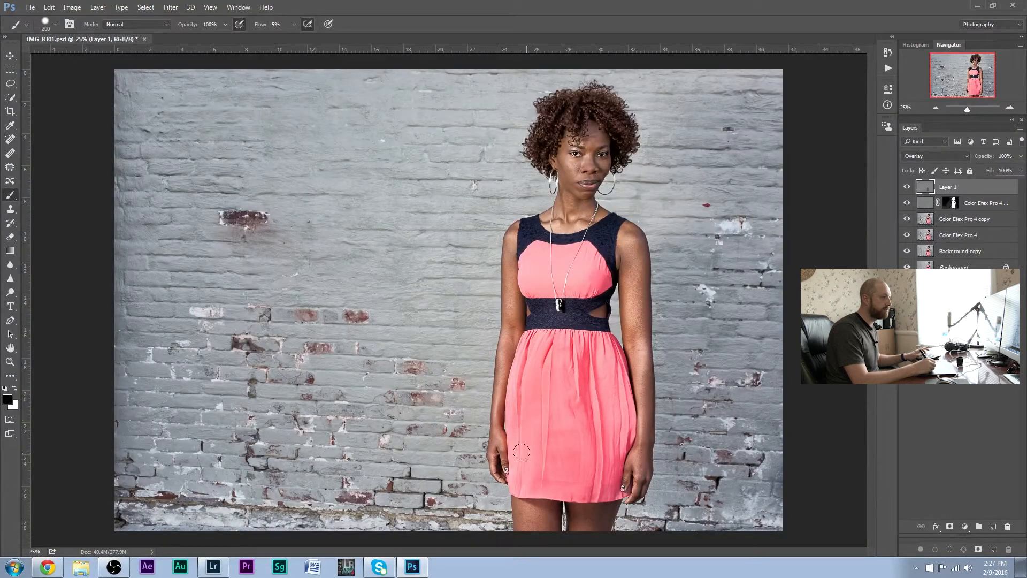
pyautogui.press('[')
pyautogui.press('[')
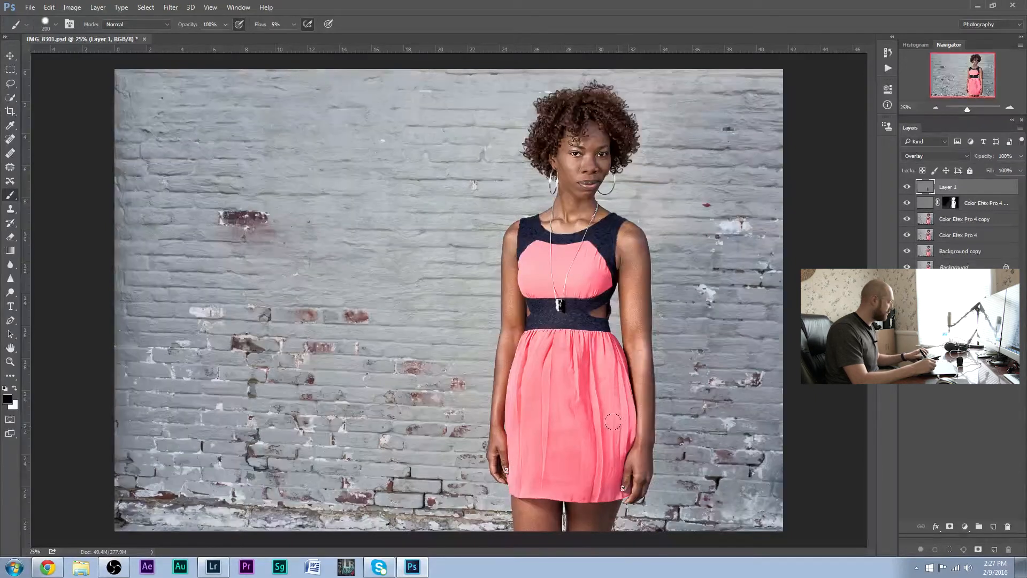
pyautogui.press('[')
pyautogui.press('[')
pyautogui.press('[')
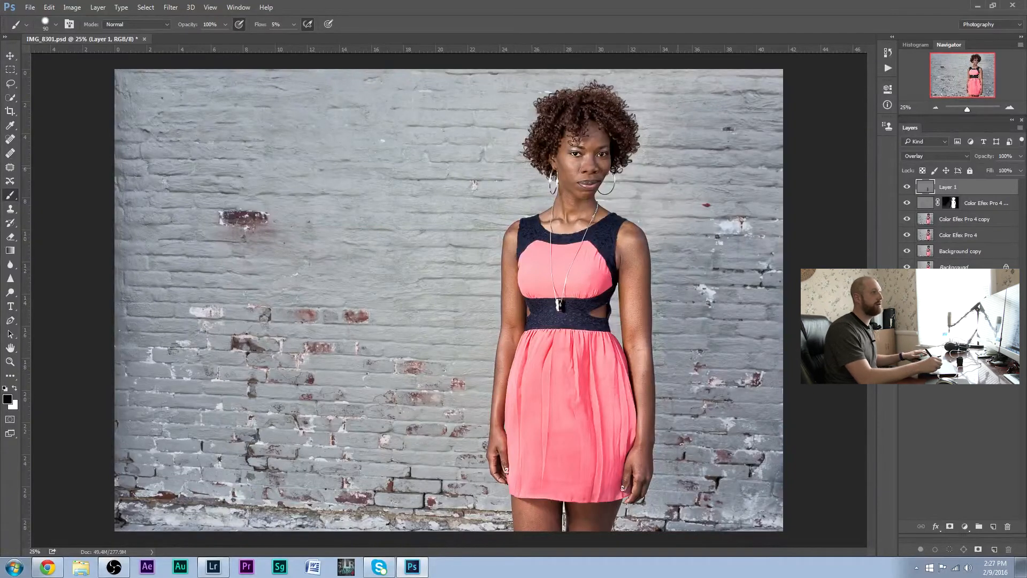
# Darken small areas of the woman's face with black on the gray layer, reducing the brush to 25 pixels
pyautogui.click(1012, 108)
pyautogui.click(1011, 108)
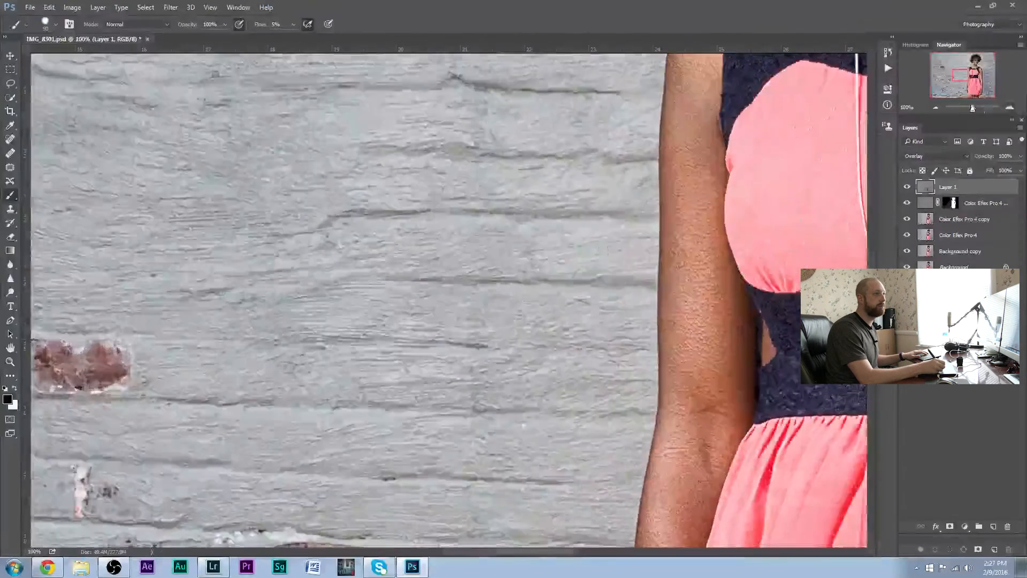
pyautogui.moveTo(959, 81); pyautogui.dragTo(977, 62)
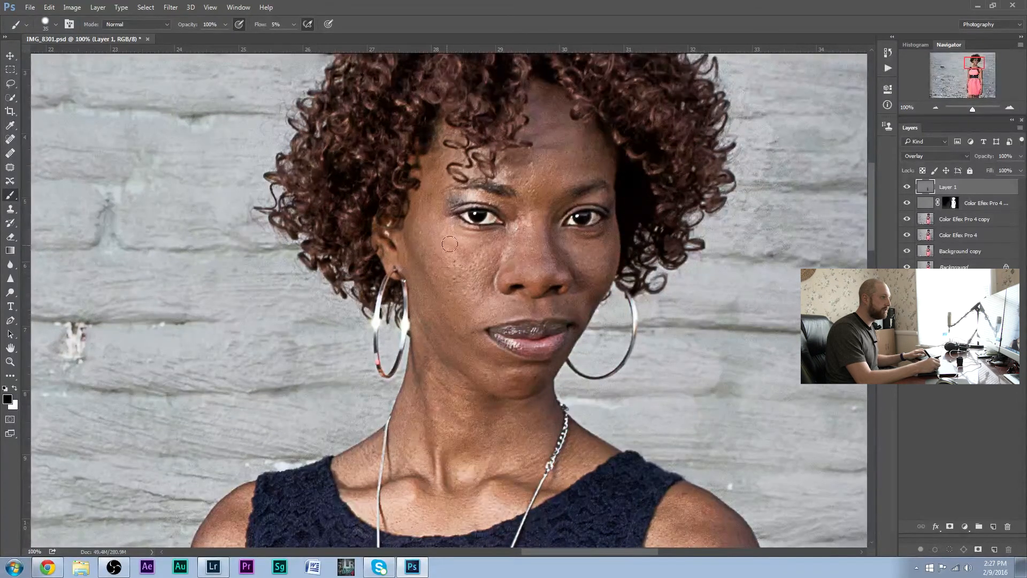
pyautogui.moveTo(505, 176); pyautogui.dragTo(505, 178)
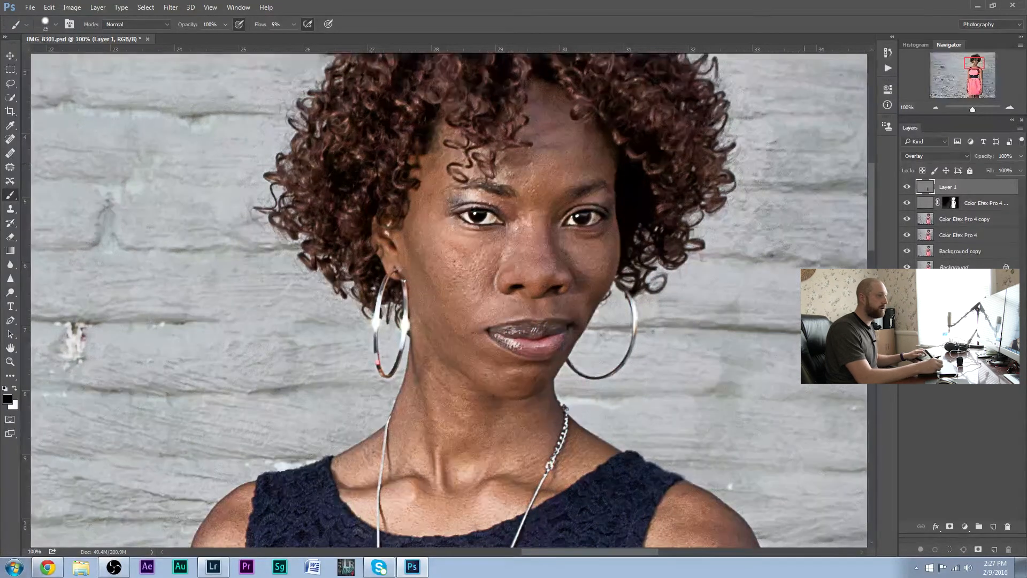
pyautogui.click(936, 109)
pyautogui.click(935, 108)
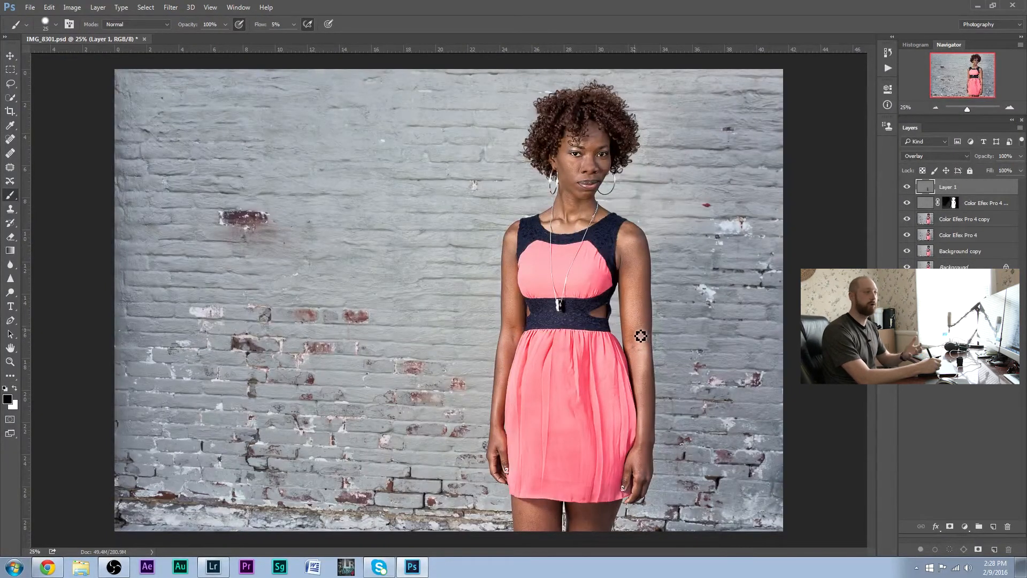
# Switch to Lightroom and compare its version of the photo, including a 1:1 view of the face, with the Photoshop edit
pyautogui.click(982, 235)
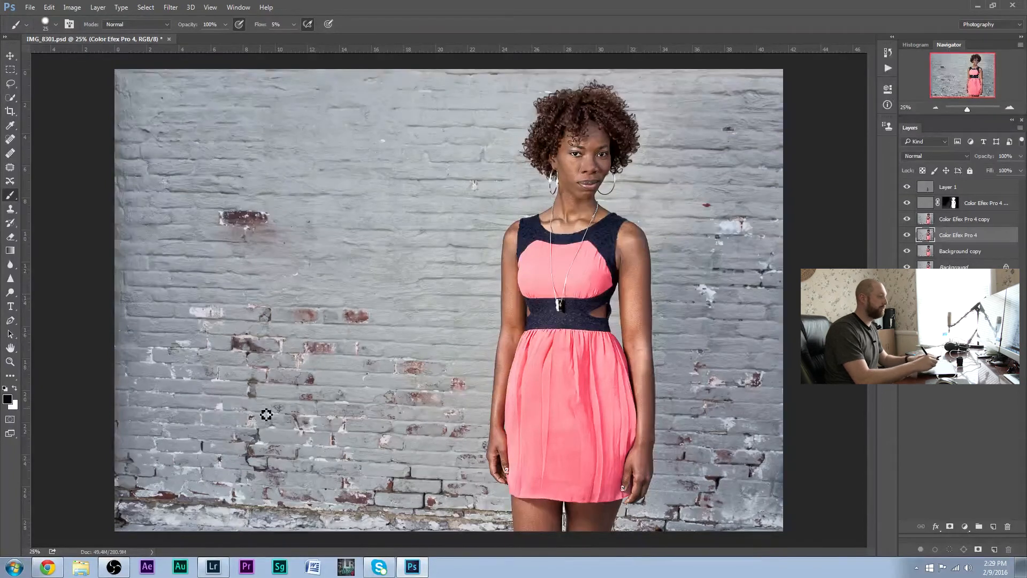
pyautogui.click(214, 571)
pyautogui.moveTo(445, 324); pyautogui.dragTo(592, 271)
pyautogui.click(599, 271)
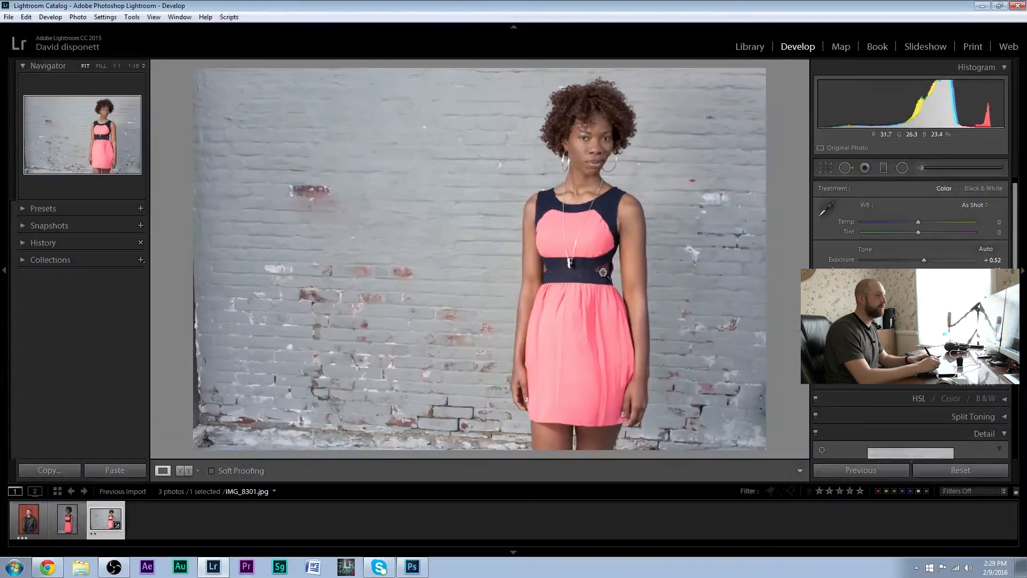
pyautogui.moveTo(723, 19); pyautogui.dragTo(716, 244)
pyautogui.click(594, 364)
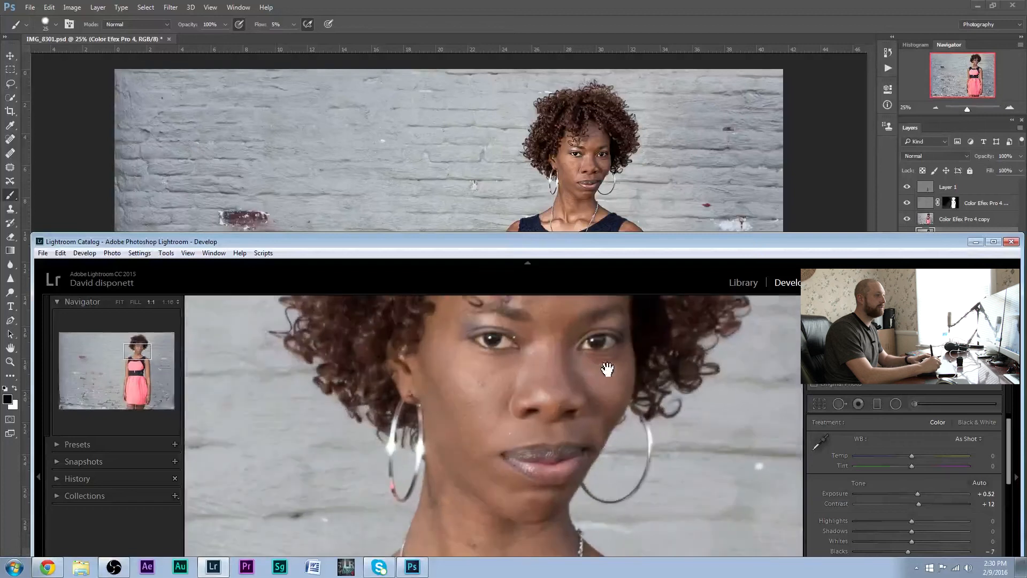
pyautogui.moveTo(601, 346); pyautogui.dragTo(658, 339)
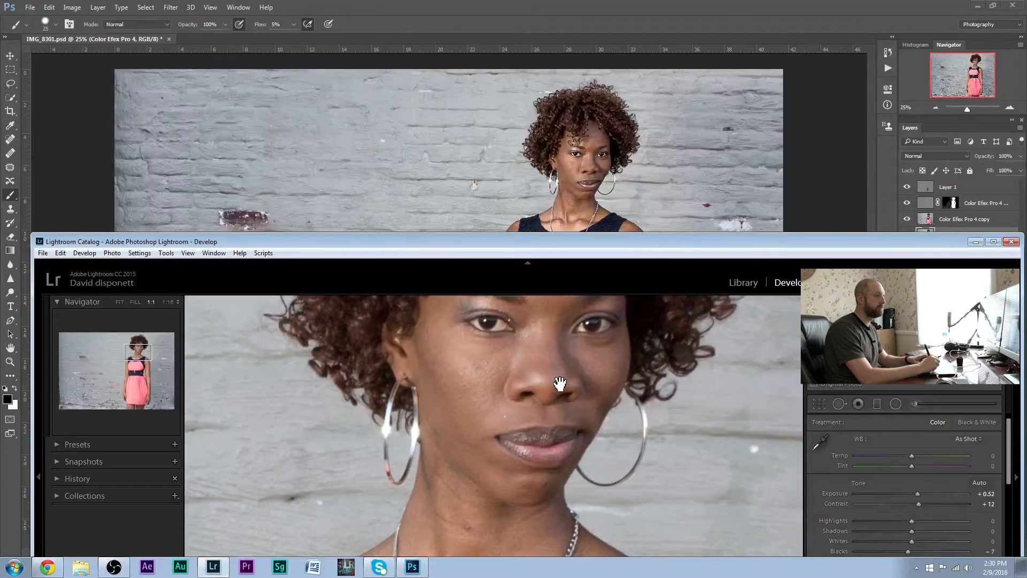
pyautogui.click(557, 375)
pyautogui.moveTo(665, 246); pyautogui.dragTo(149, 71)
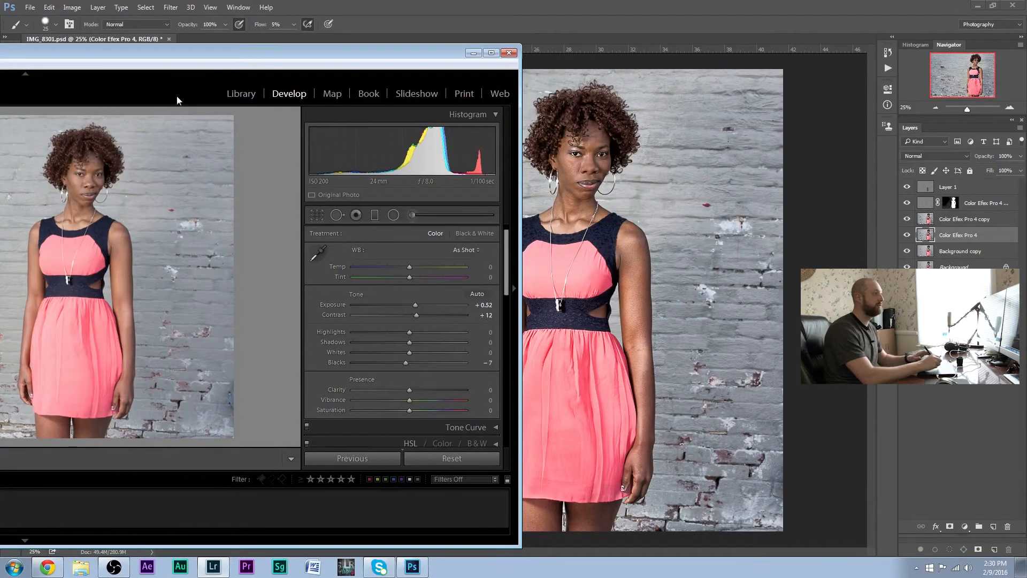
pyautogui.moveTo(275, 51); pyautogui.dragTo(0, 97)
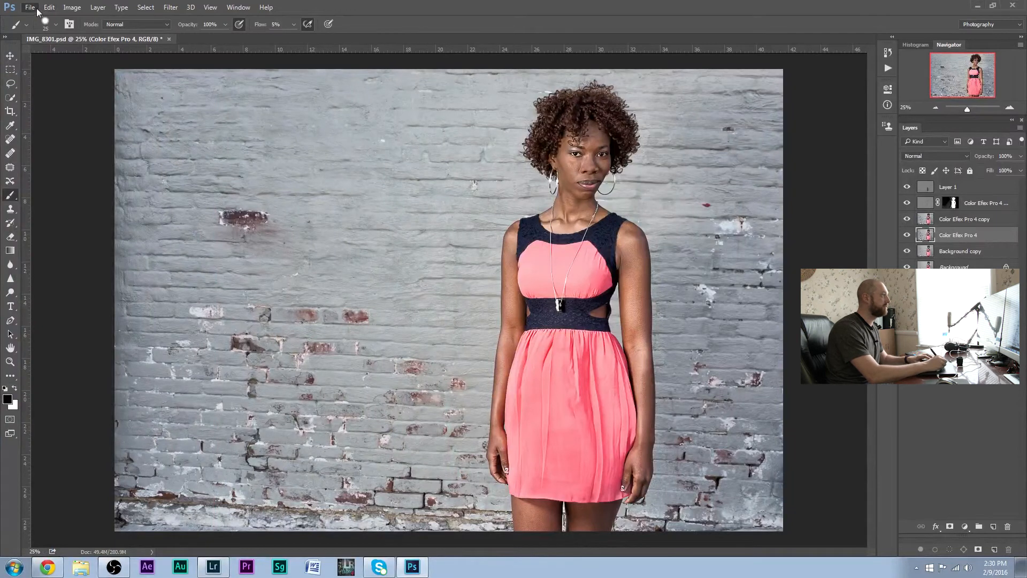
# Save a copy of the edited photo as a JPEG named Edit_1.jpg at quality 12 with Baseline ("Standard") format
pyautogui.click(30, 8)
pyautogui.click(70, 119)
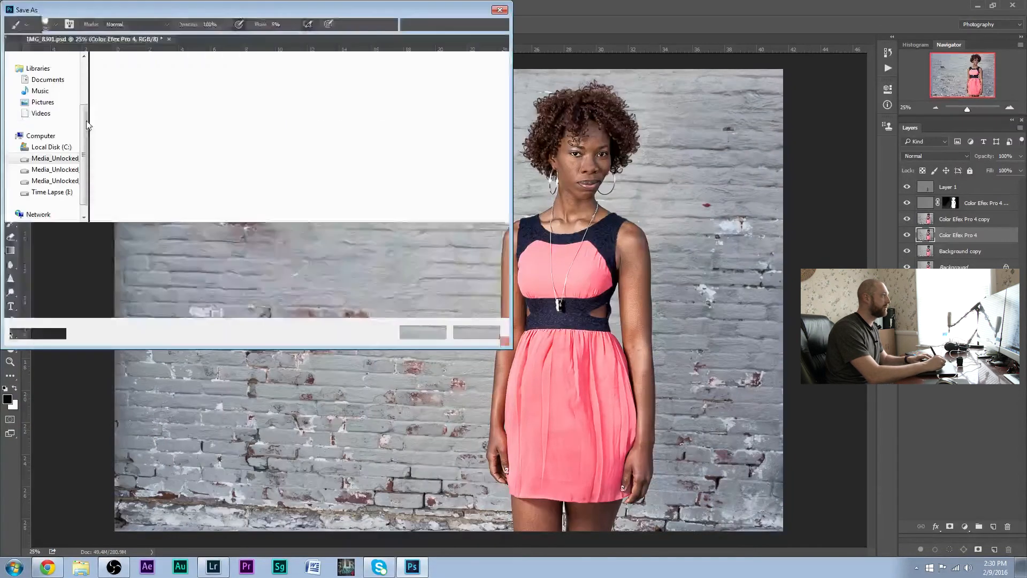
pyautogui.click(152, 247)
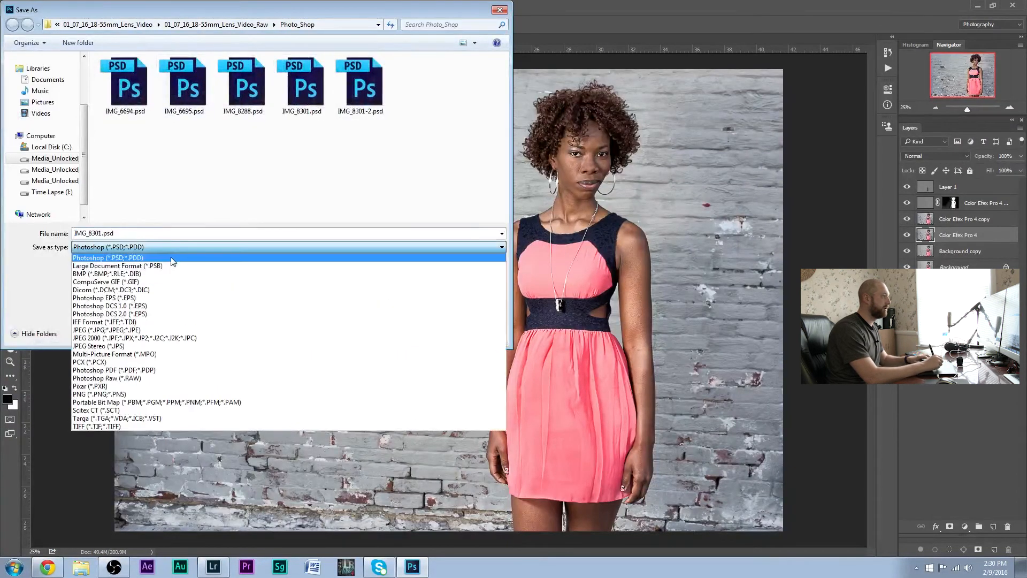
pyautogui.click(172, 330)
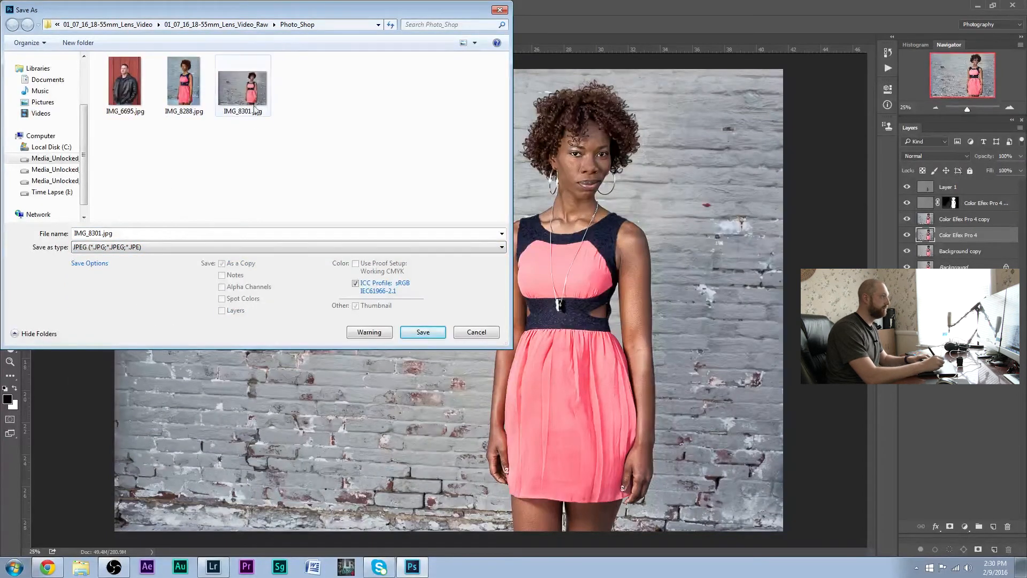
pyautogui.click(98, 234)
pyautogui.click(98, 234)
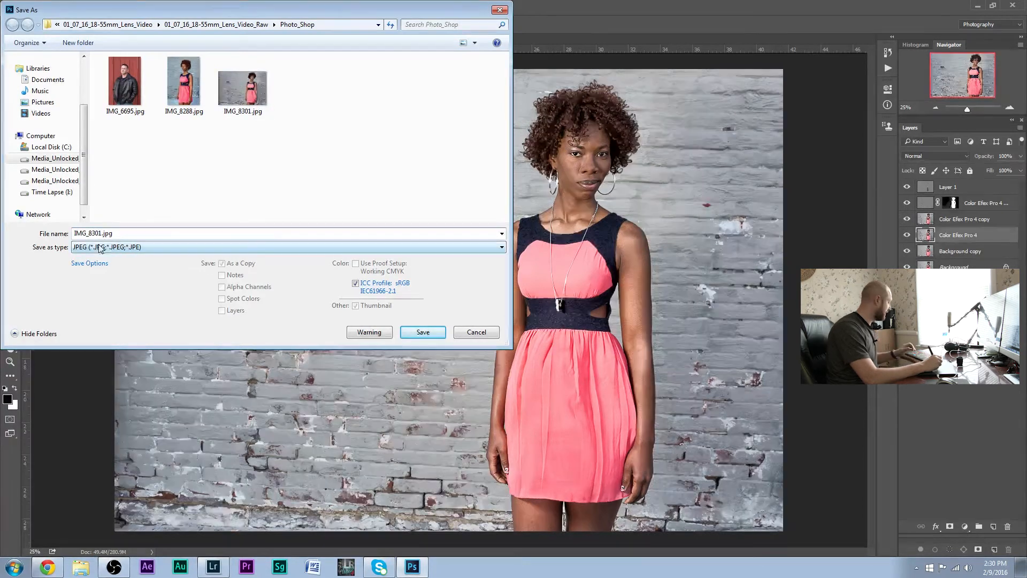
pyautogui.write('3')
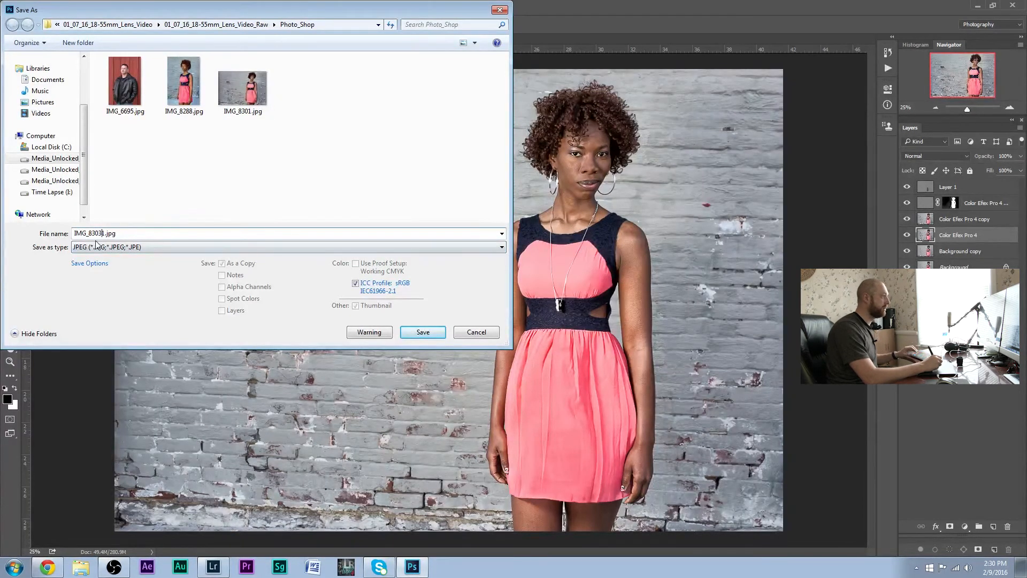
pyautogui.press('BackSpace')
pyautogui.press('BackSpace')
pyautogui.press('BackSpace')
pyautogui.press('BackSpace')
pyautogui.press('BackSpace')
pyautogui.press('BackSpace')
pyautogui.press('BackSpace')
pyautogui.press('BackSpace')
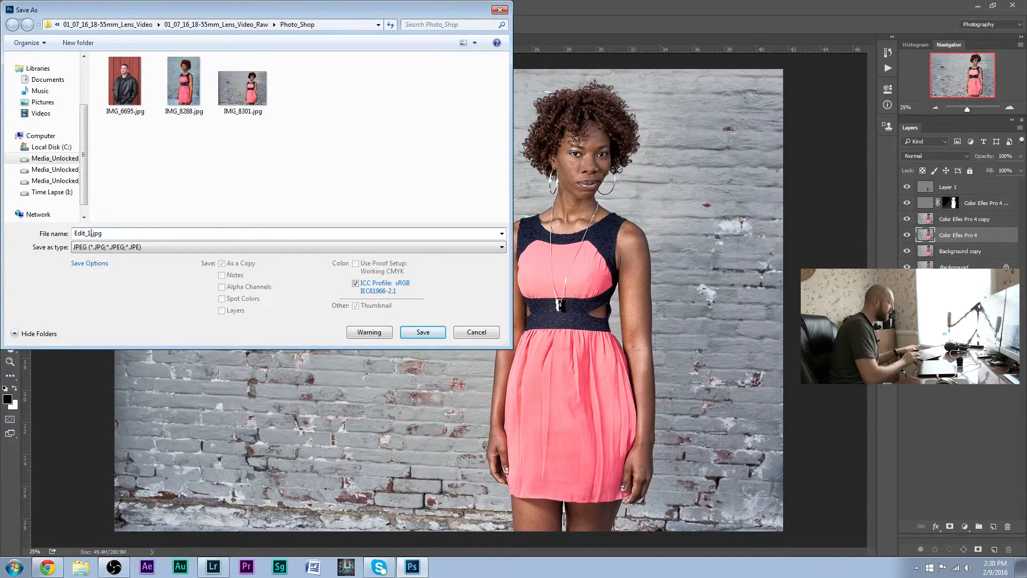
pyautogui.click(432, 336)
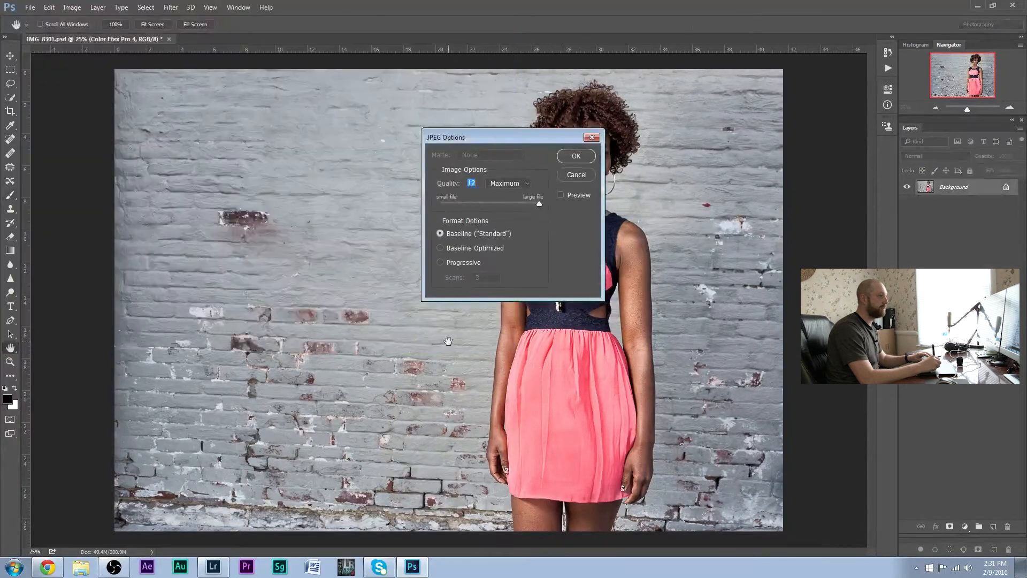
pyautogui.click(575, 158)
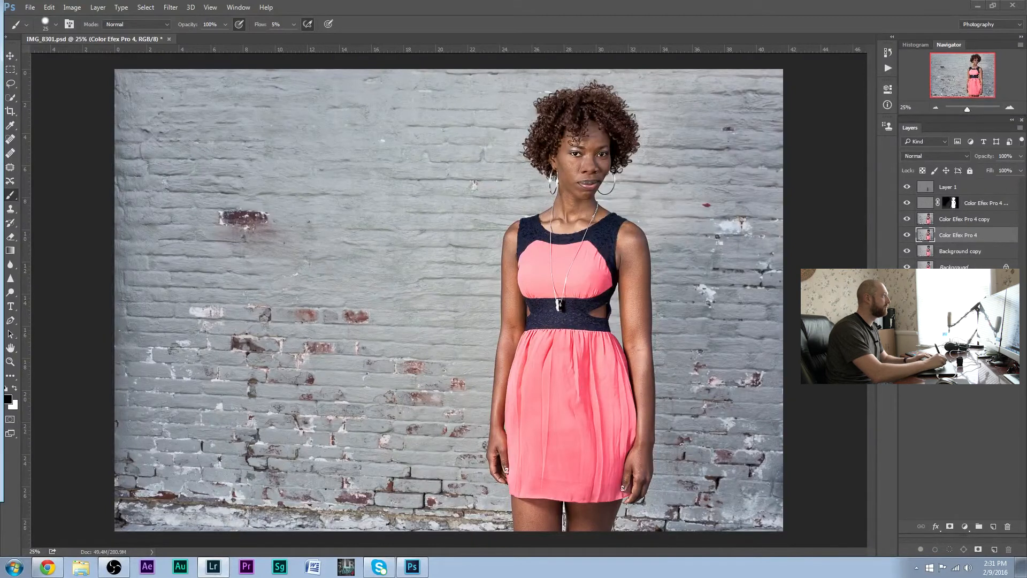
# Switch to Lightroom, select IMG_6695.jpg of the man, and set Temp to -3, Exposure to +0.43 and Contrast to +12
pyautogui.moveTo(0, 4); pyautogui.dragTo(321, 0)
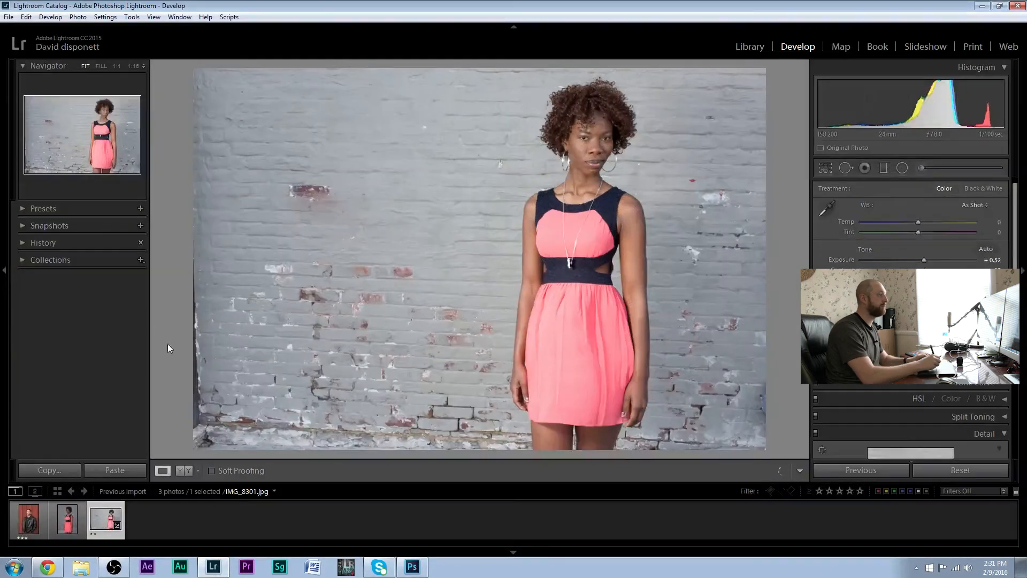
pyautogui.click(29, 518)
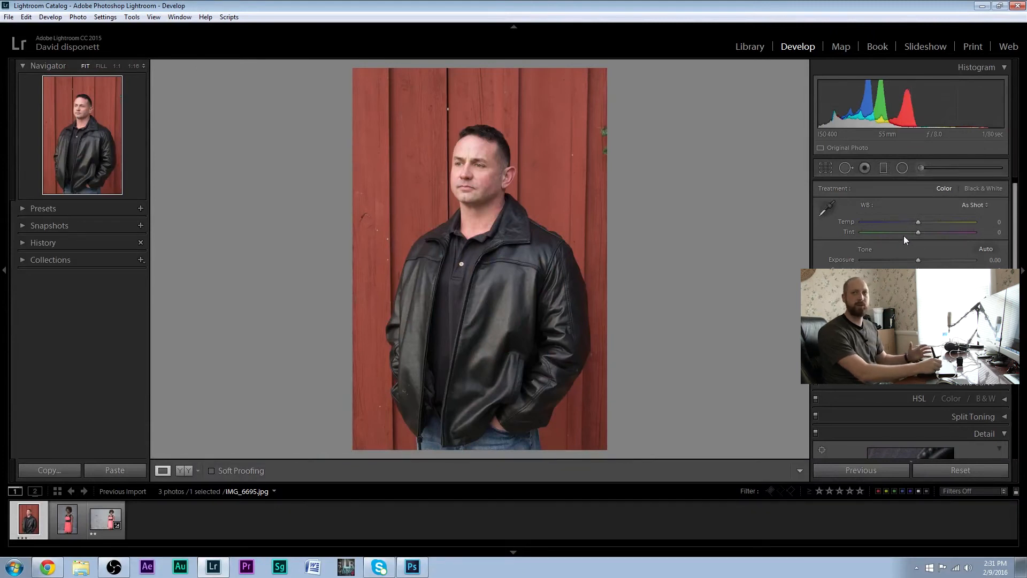
pyautogui.moveTo(907, 218); pyautogui.dragTo(921, 226)
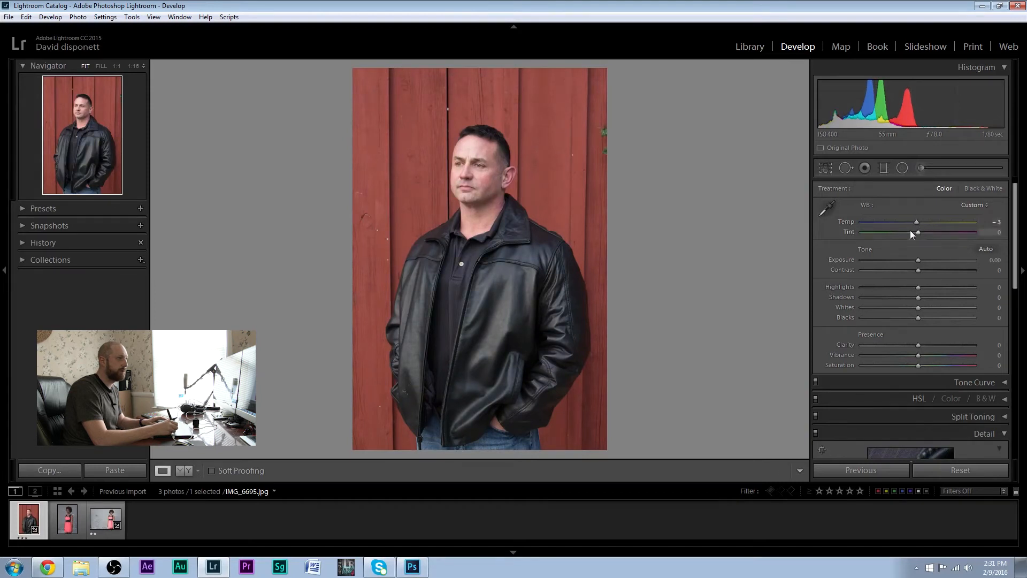
pyautogui.moveTo(918, 261); pyautogui.dragTo(922, 261)
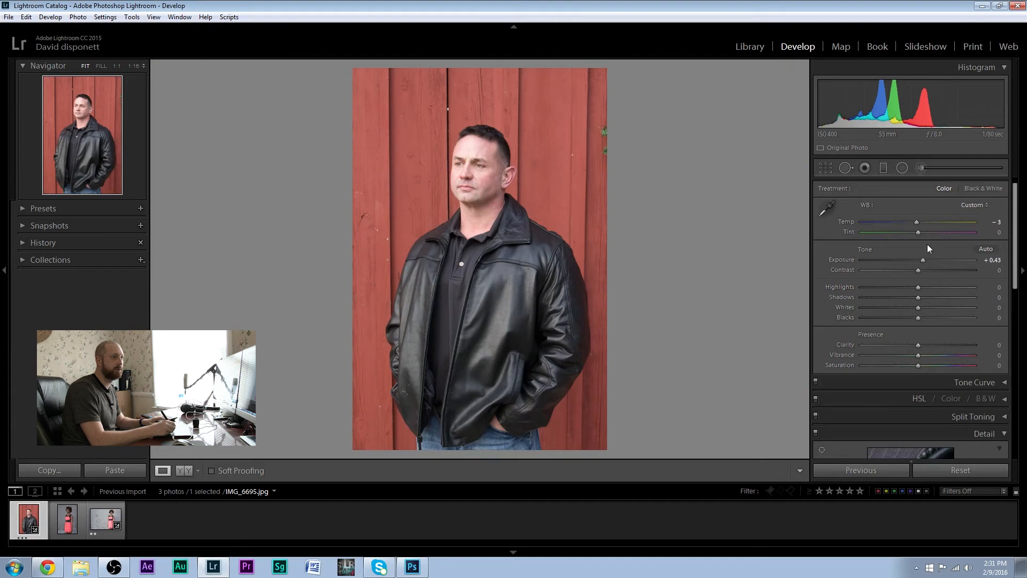
pyautogui.moveTo(918, 271); pyautogui.dragTo(925, 270)
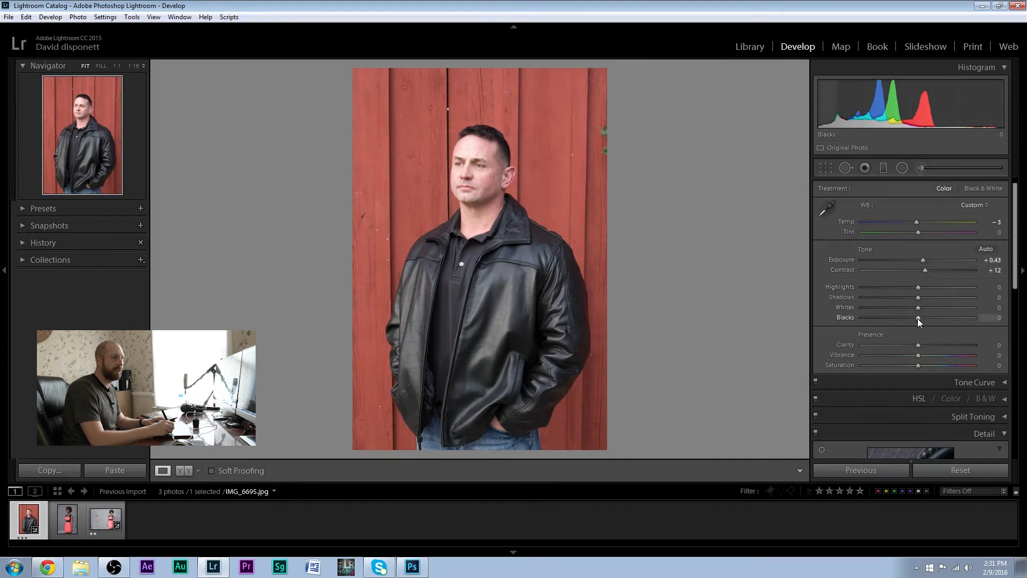
# Darken the Blacks of the man's photo to -23
pyautogui.moveTo(916, 319); pyautogui.dragTo(914, 319)
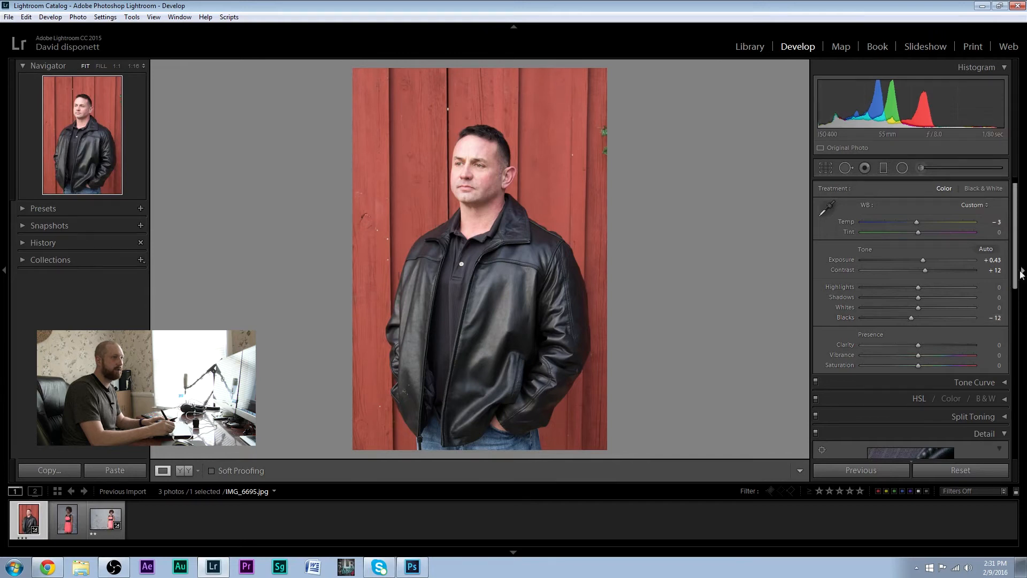
pyautogui.moveTo(911, 318); pyautogui.dragTo(899, 320)
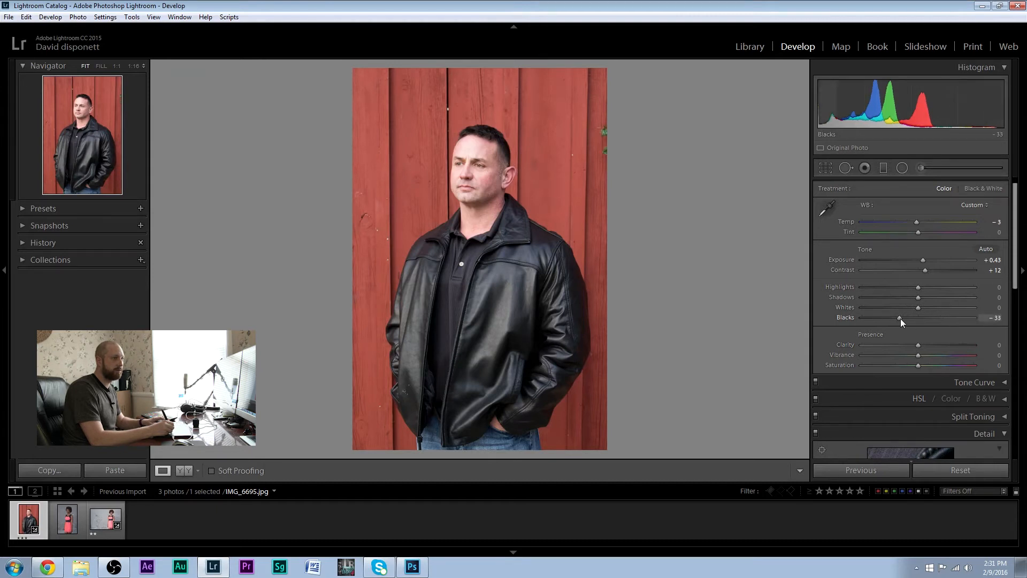
pyautogui.moveTo(905, 319); pyautogui.dragTo(907, 319)
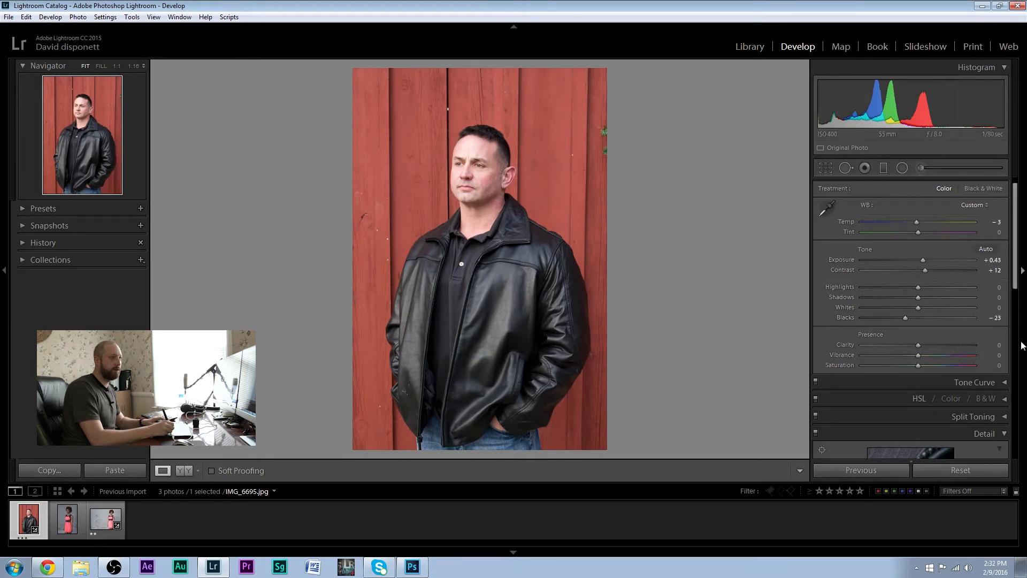
# Enable profile corrections and chromatic aberration removal in the photo's lens corrections
pyautogui.moveTo(1014, 288); pyautogui.dragTo(1017, 397)
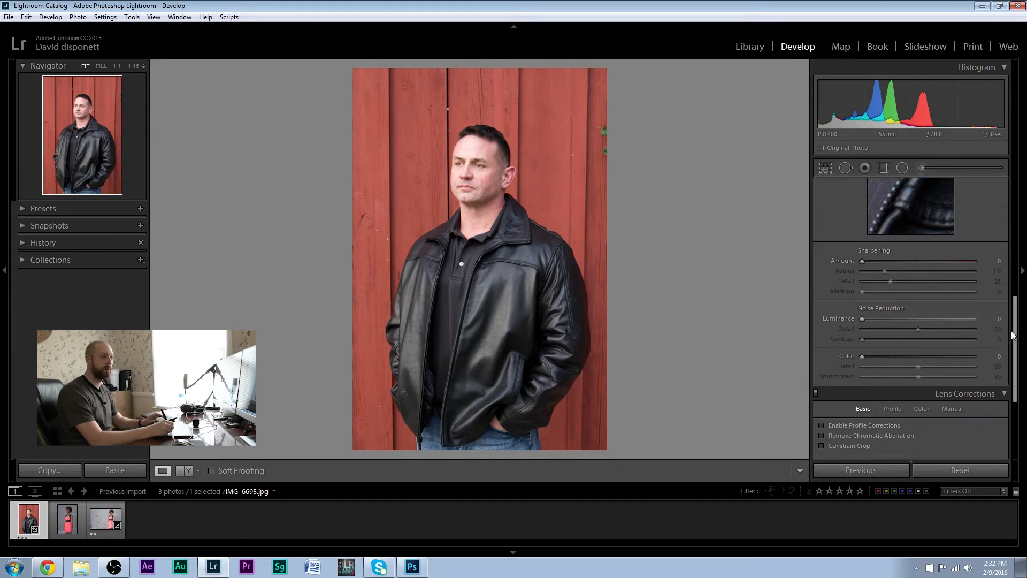
pyautogui.moveTo(1015, 343); pyautogui.dragTo(1010, 400)
pyautogui.click(855, 291)
pyautogui.click(853, 279)
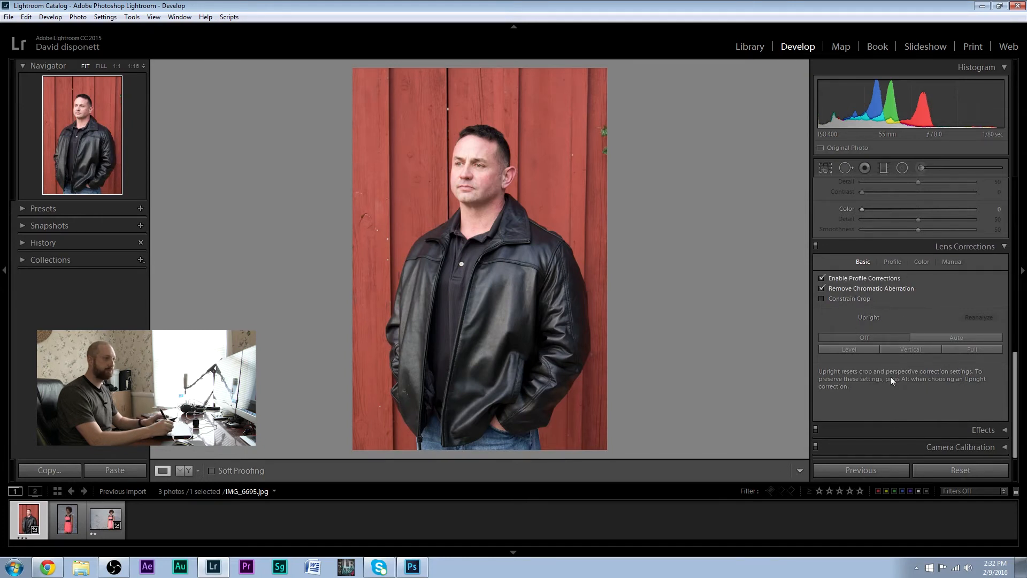
# Export the photo as an 8-bit sRGB PSD to the Photo_Shop folder, overwriting the existing file and opening it in Photoshop CC 2015
pyautogui.rightClick(485, 274)
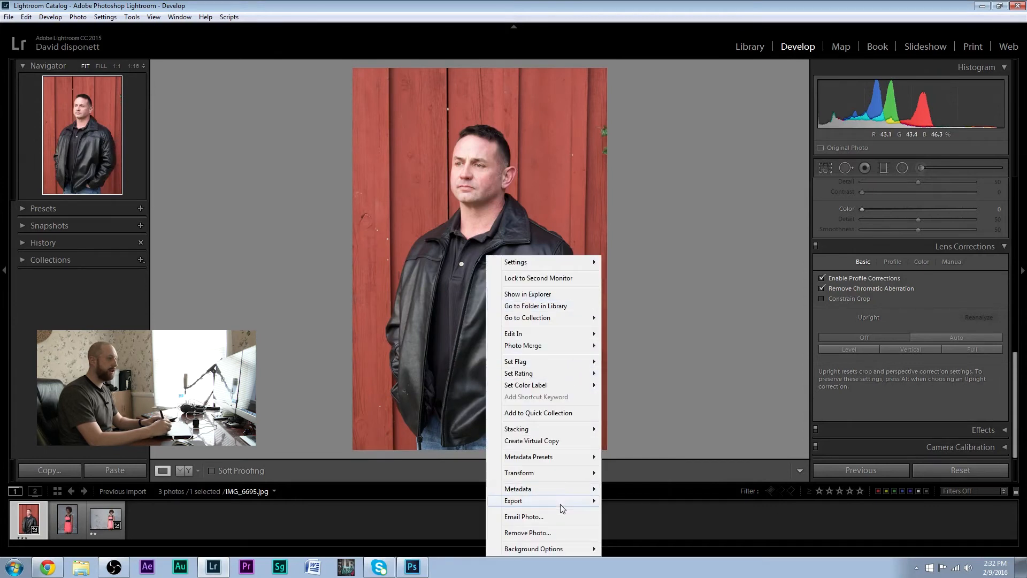
pyautogui.moveTo(562, 505)
pyautogui.click(450, 334)
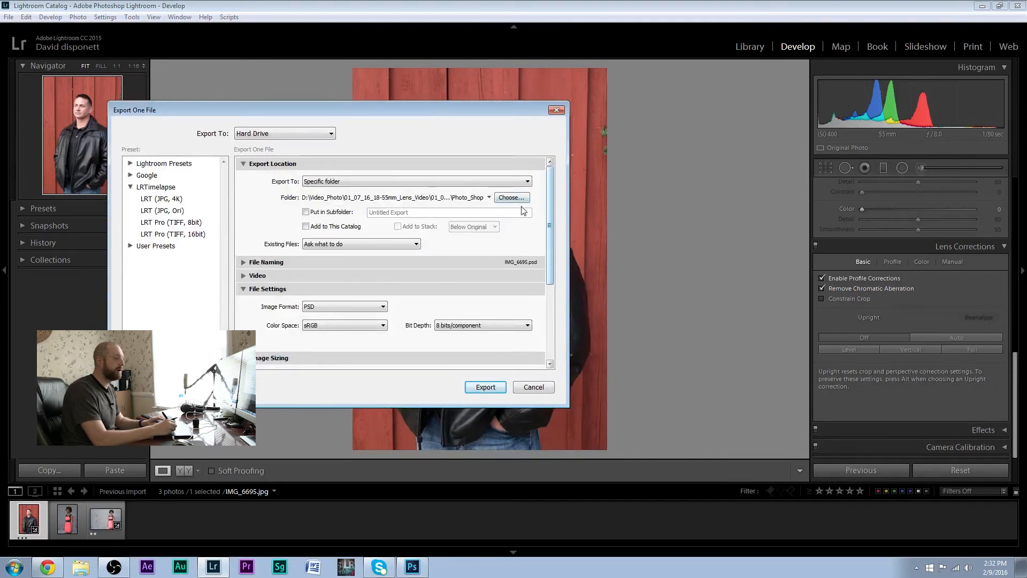
pyautogui.moveTo(550, 217); pyautogui.dragTo(554, 288)
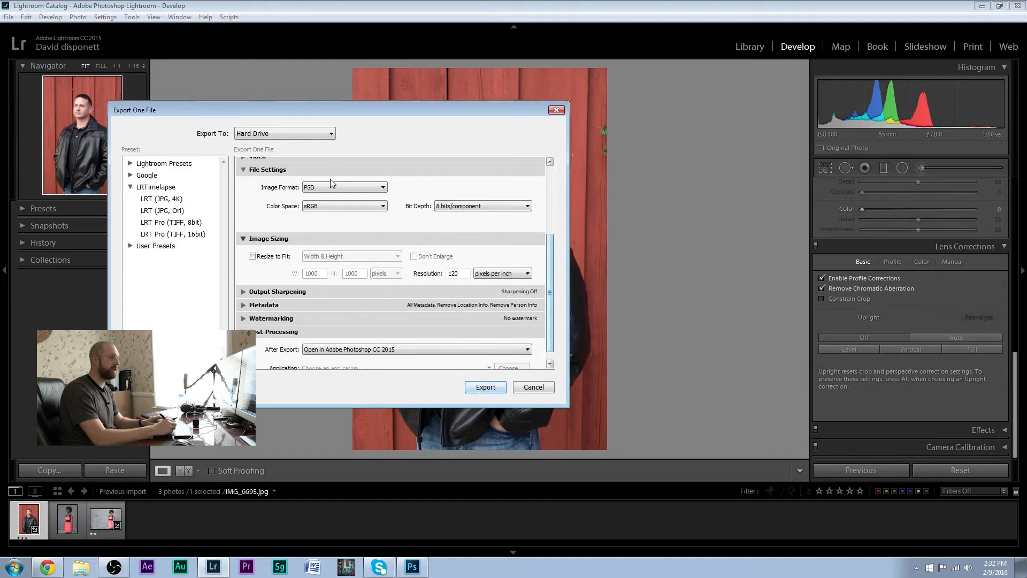
pyautogui.click(500, 388)
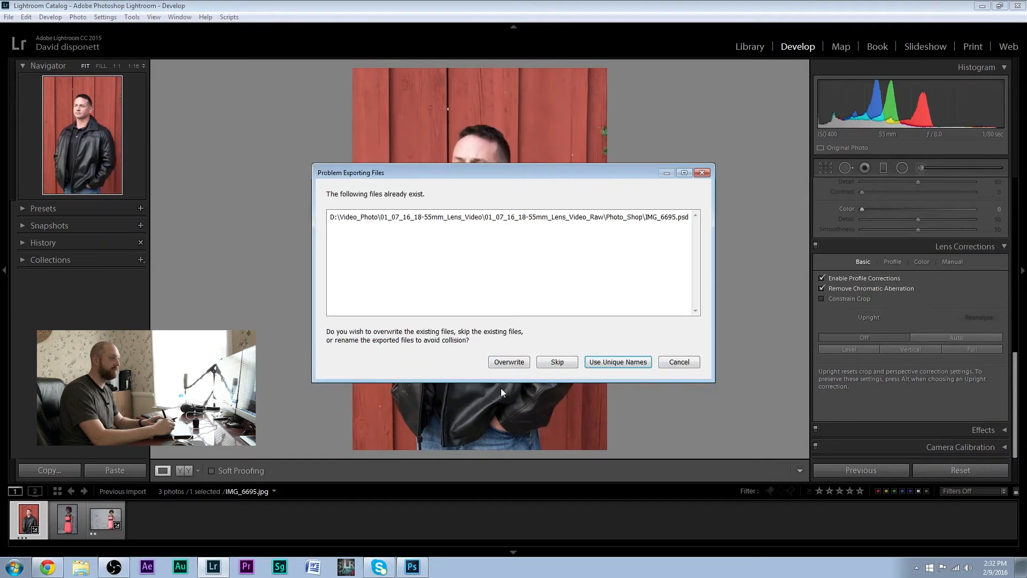
pyautogui.click(508, 363)
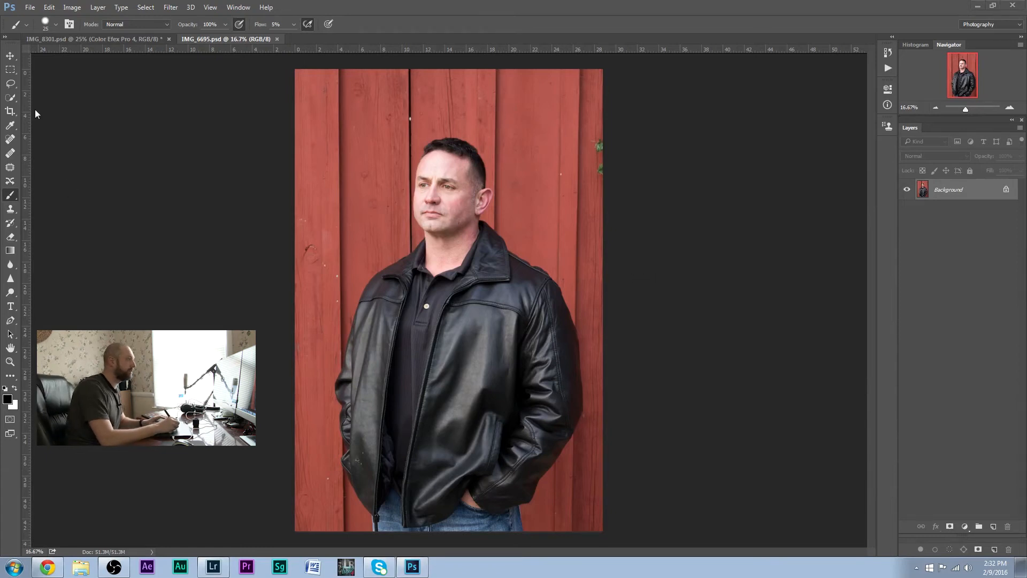
# Crop a narrow strip off the photo's right edge to remove the green leaves
pyautogui.click(10, 111)
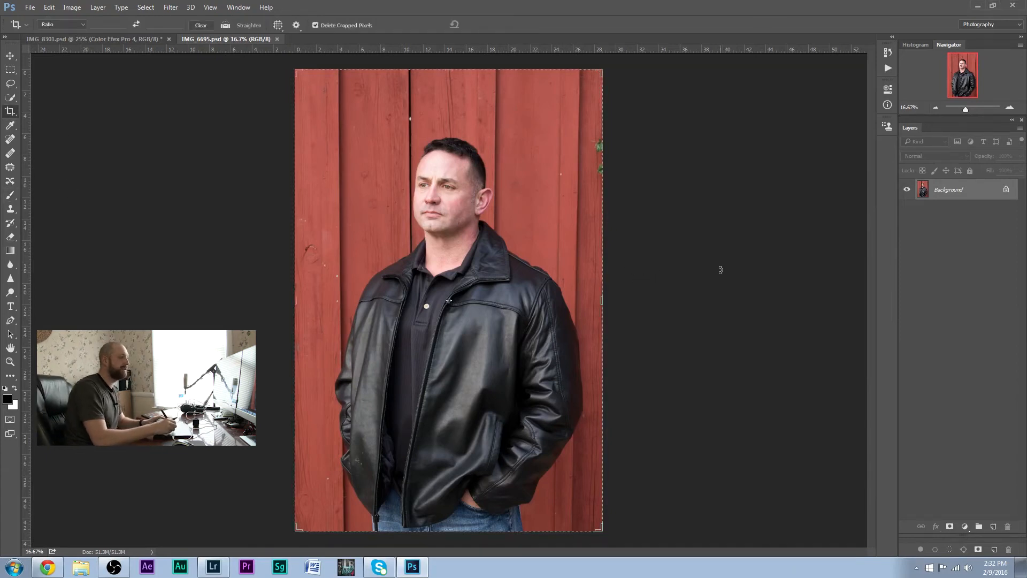
pyautogui.moveTo(602, 301); pyautogui.dragTo(607, 301)
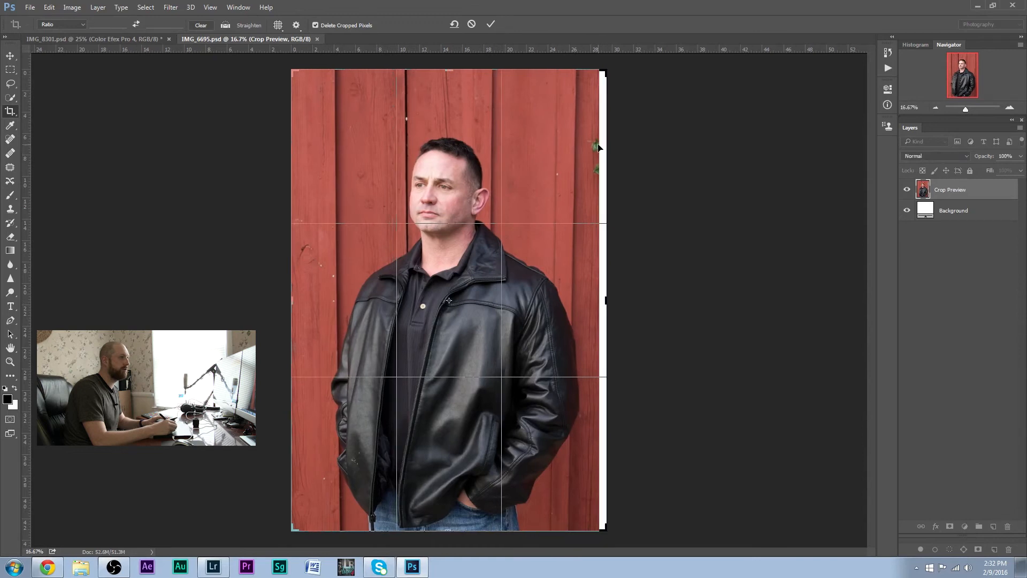
pyautogui.hotkey('ctrl', 'z')
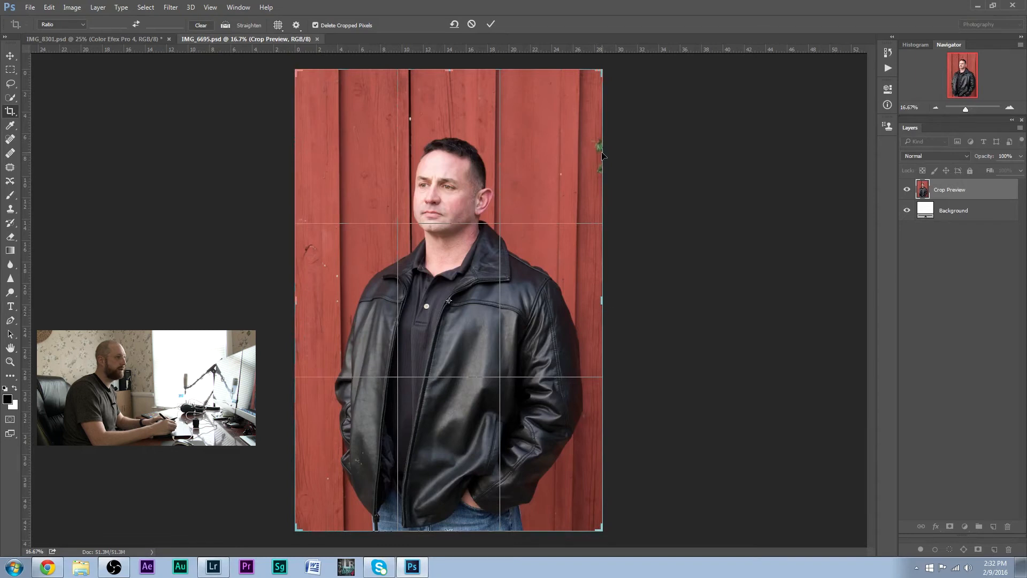
pyautogui.moveTo(604, 304); pyautogui.dragTo(596, 306)
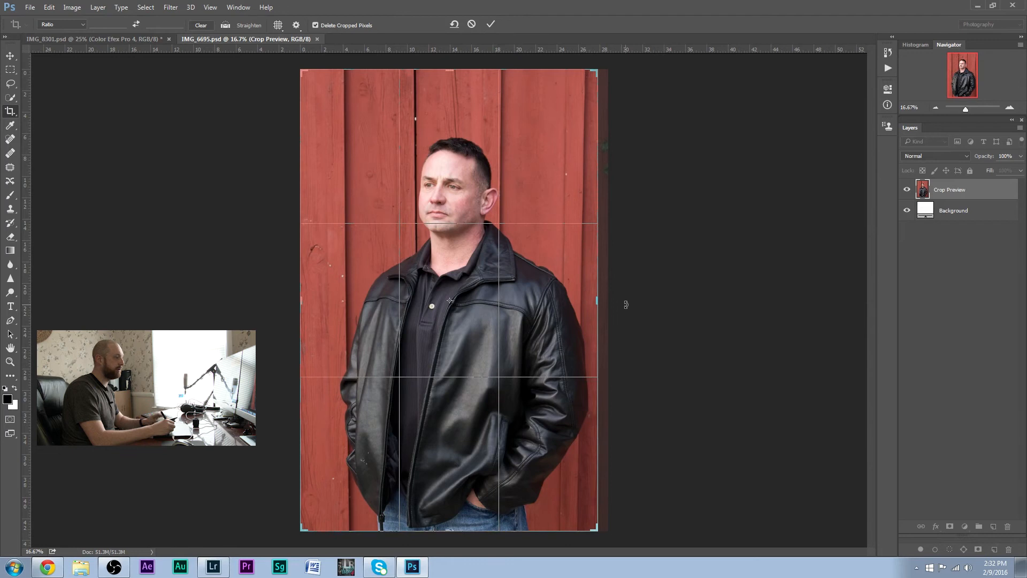
pyautogui.press('Return')
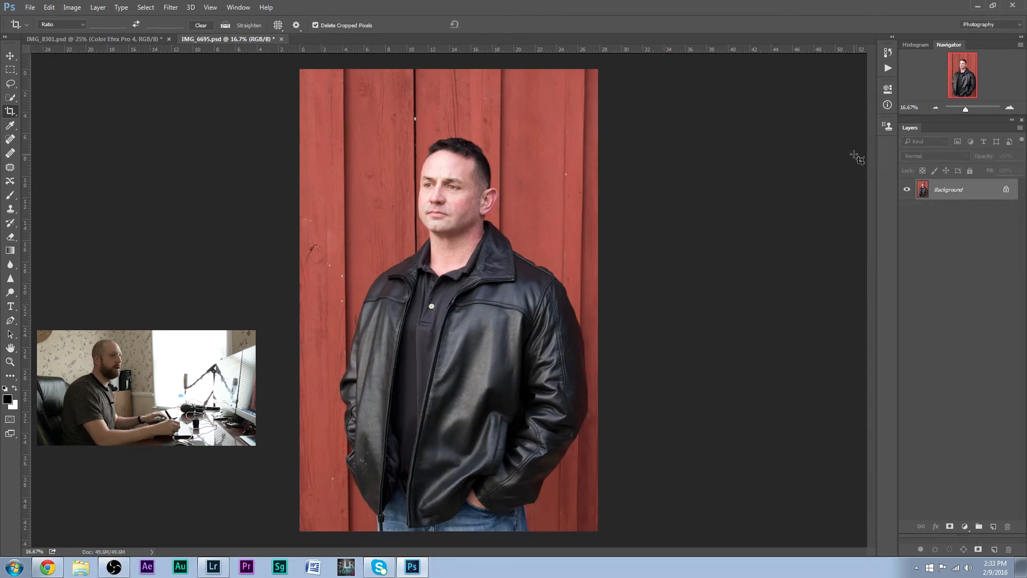
# Duplicate the Background layer and remove the white specks on the upper red boards with the Spot Healing Brush at 175 pixels
pyautogui.moveTo(971, 189)
pyautogui.mouseDown()
pyautogui.moveTo(988, 308)
pyautogui.moveTo(994, 527)
pyautogui.mouseUp()
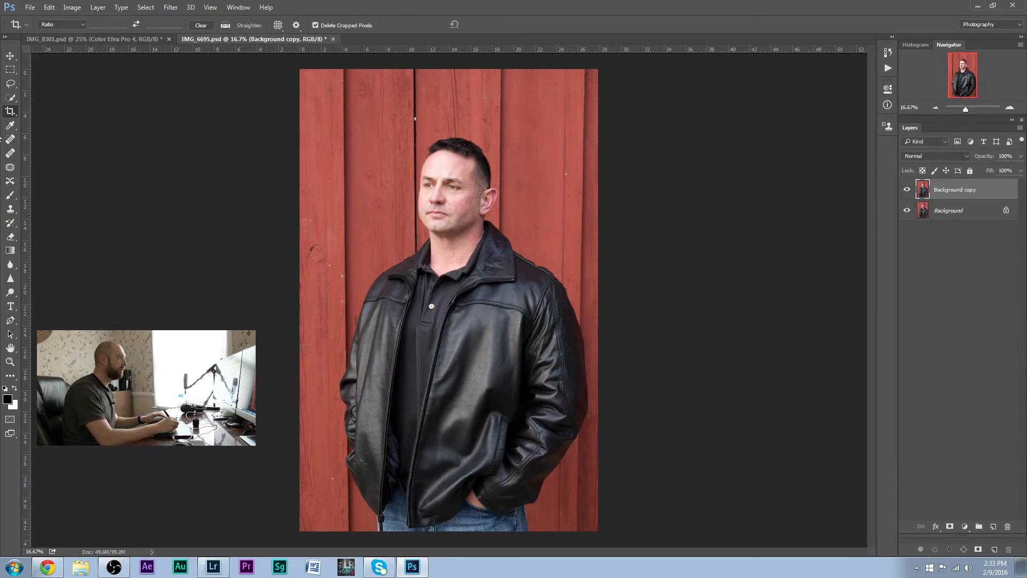
pyautogui.click(11, 140)
pyautogui.press('[')
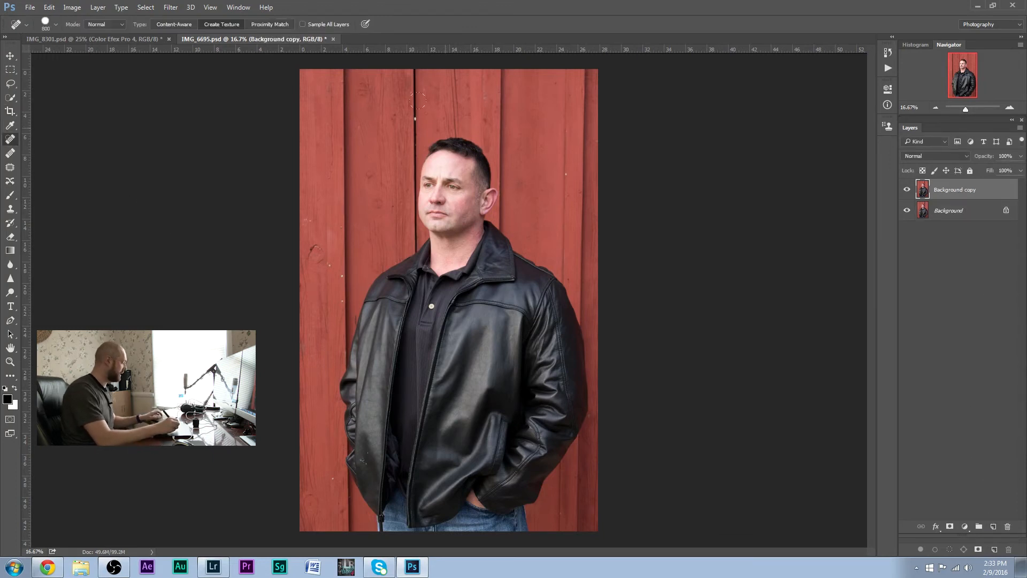
pyautogui.press('[')
pyautogui.press('[')
pyautogui.press('[')
pyautogui.press('[')
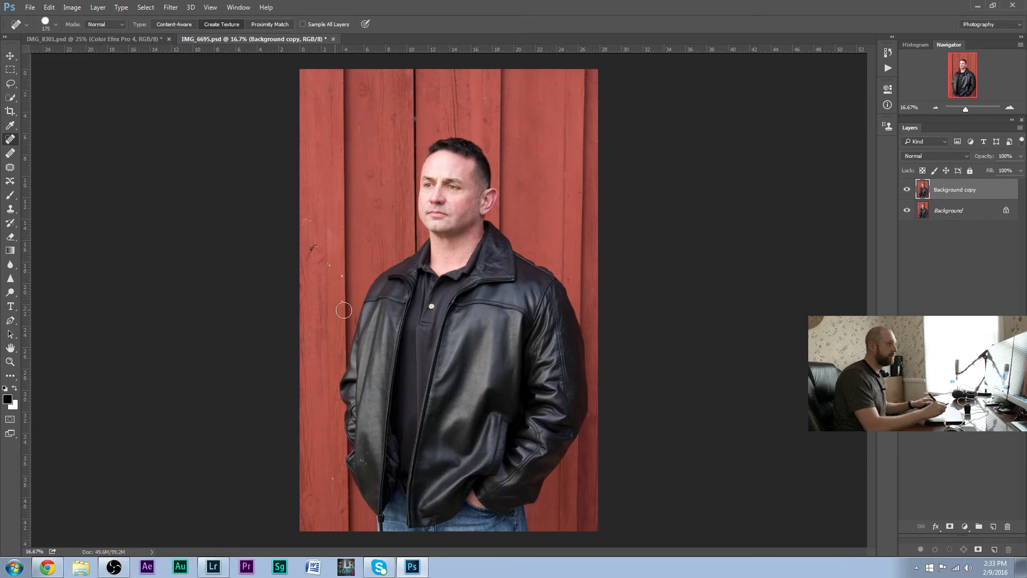
# Heal small marks on the red boards beside the man and the creases on his neck with a 70-pixel healing brush
pyautogui.click(1011, 109)
pyautogui.click(1011, 108)
pyautogui.click(1012, 109)
pyautogui.moveTo(958, 82); pyautogui.dragTo(951, 79)
pyautogui.moveTo(51, 175); pyautogui.dragTo(40, 187)
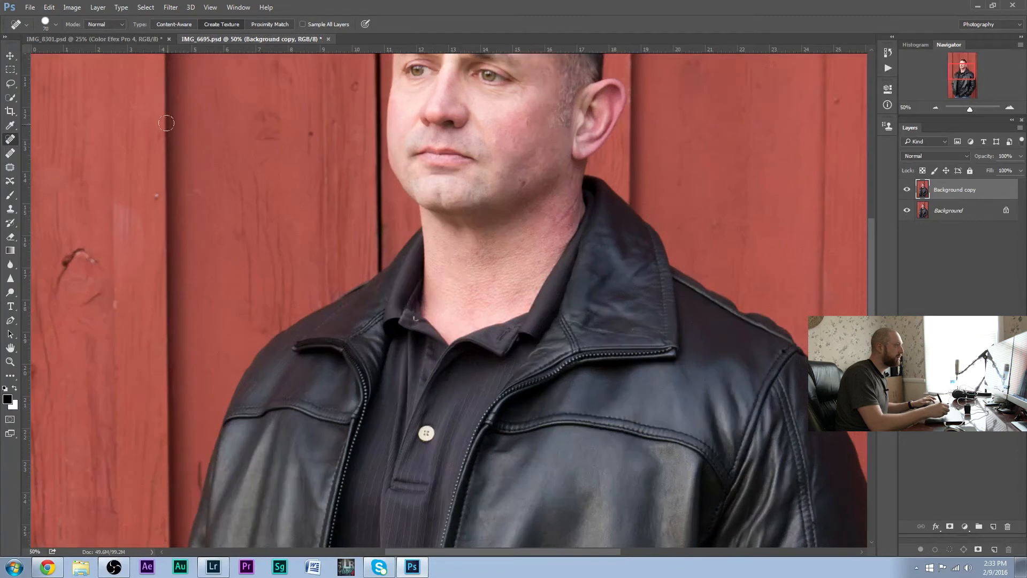
pyautogui.click(154, 197)
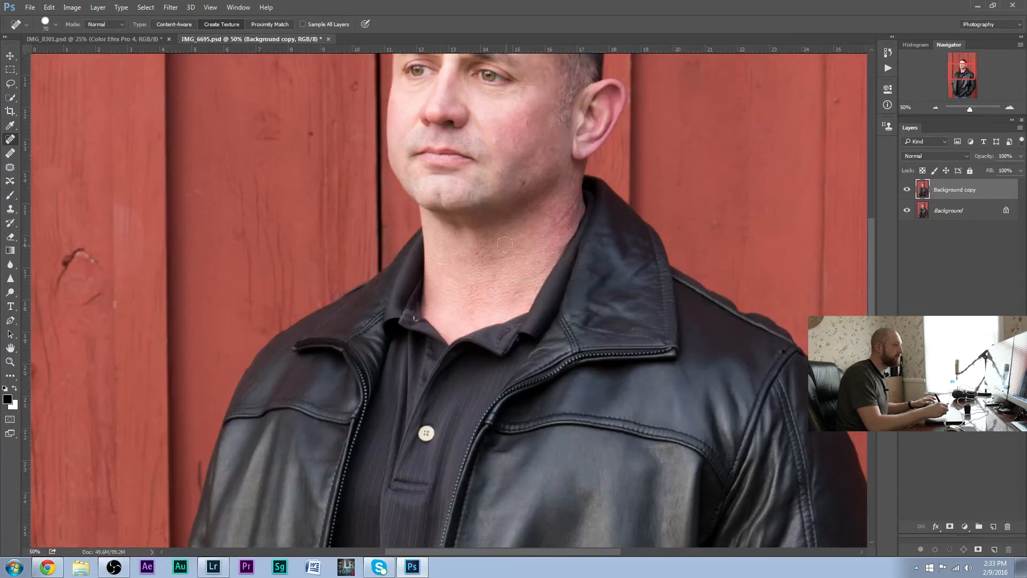
pyautogui.click(539, 263)
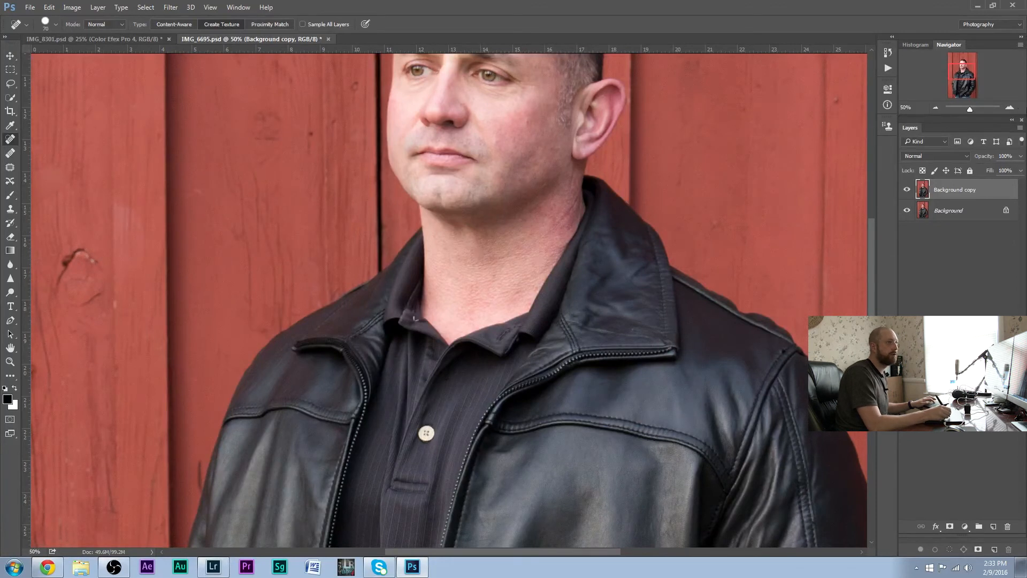
# Heal the wrinkles below and beside the man's eye nearest the visible ear with a 20-pixel healing brush
pyautogui.click(1011, 108)
pyautogui.click(1011, 109)
pyautogui.click(1012, 109)
pyautogui.click(1011, 109)
pyautogui.moveTo(963, 75); pyautogui.dragTo(961, 64)
pyautogui.press('[')
pyautogui.press('[')
pyautogui.press('[')
pyautogui.moveTo(529, 388); pyautogui.dragTo(458, 392)
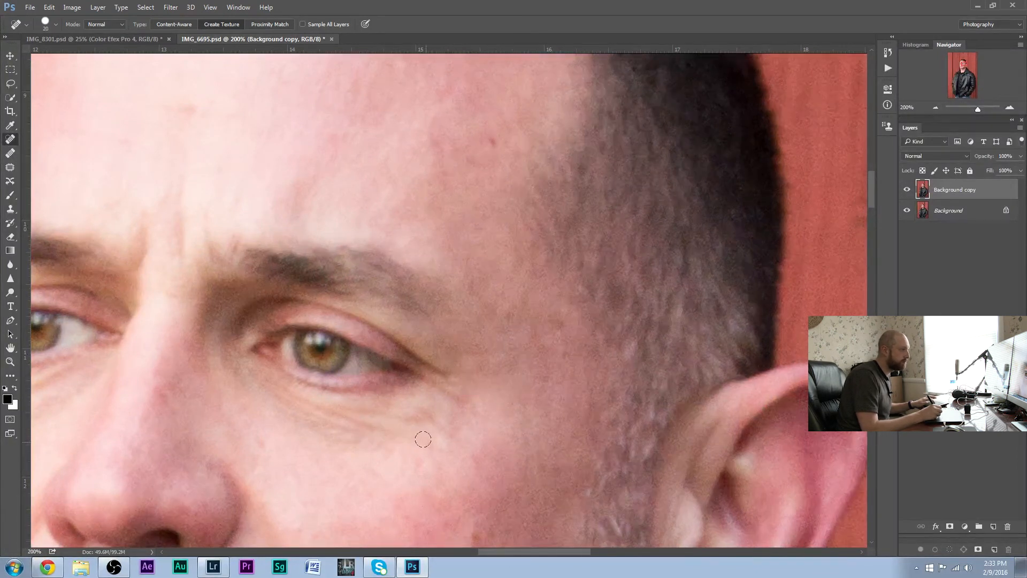
pyautogui.moveTo(452, 448)
pyautogui.mouseDown()
pyautogui.moveTo(291, 402)
pyautogui.moveTo(431, 417)
pyautogui.moveTo(471, 402)
pyautogui.mouseUp()
pyautogui.moveTo(275, 409); pyautogui.dragTo(354, 426)
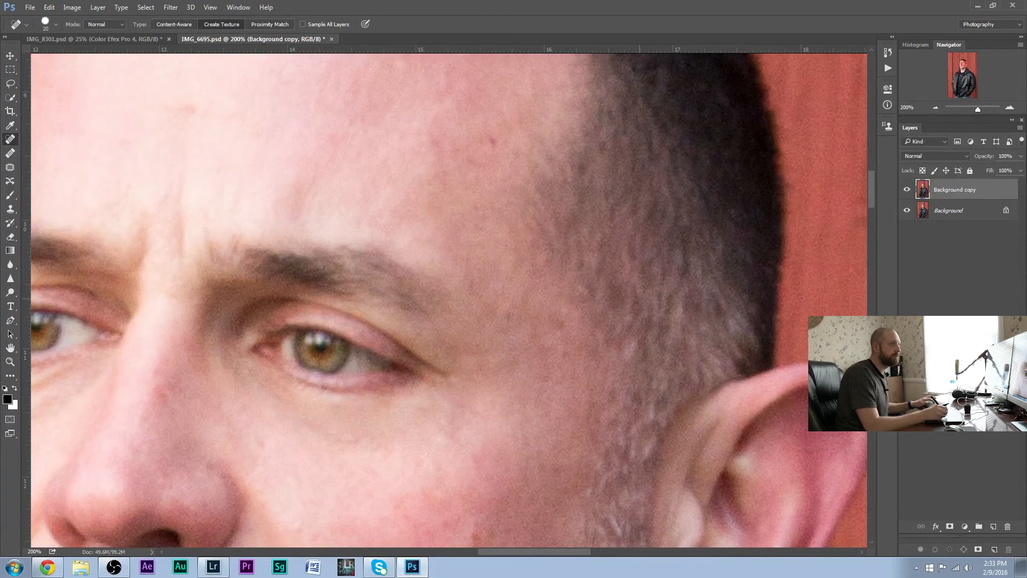
# Smooth the creases and bags under the man's other eye with the healing brush
pyautogui.click(461, 553)
pyautogui.moveTo(461, 553); pyautogui.dragTo(532, 540)
pyautogui.moveTo(313, 390); pyautogui.dragTo(372, 371)
pyautogui.moveTo(309, 411); pyautogui.dragTo(393, 384)
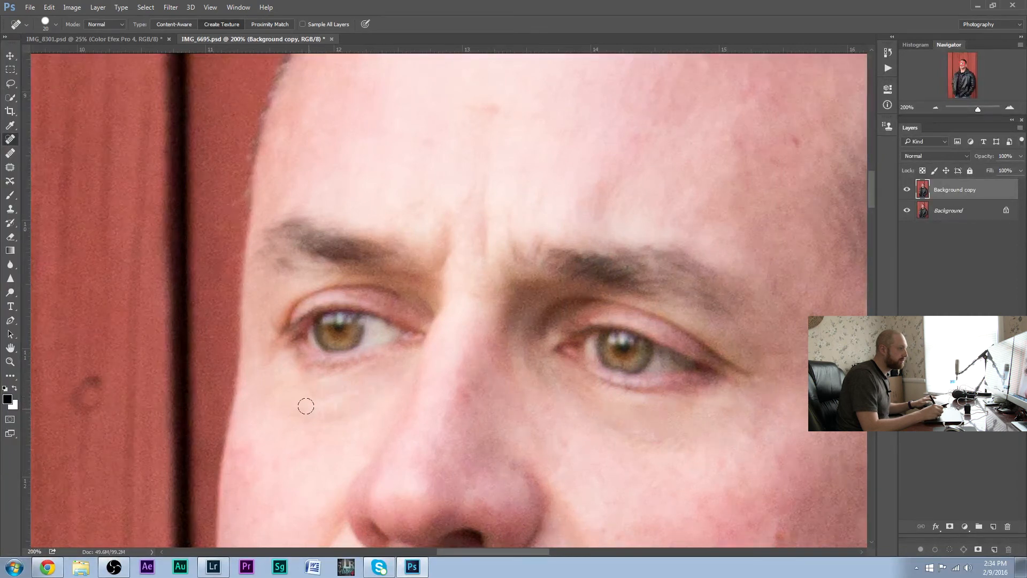
pyautogui.moveTo(286, 407); pyautogui.dragTo(372, 400)
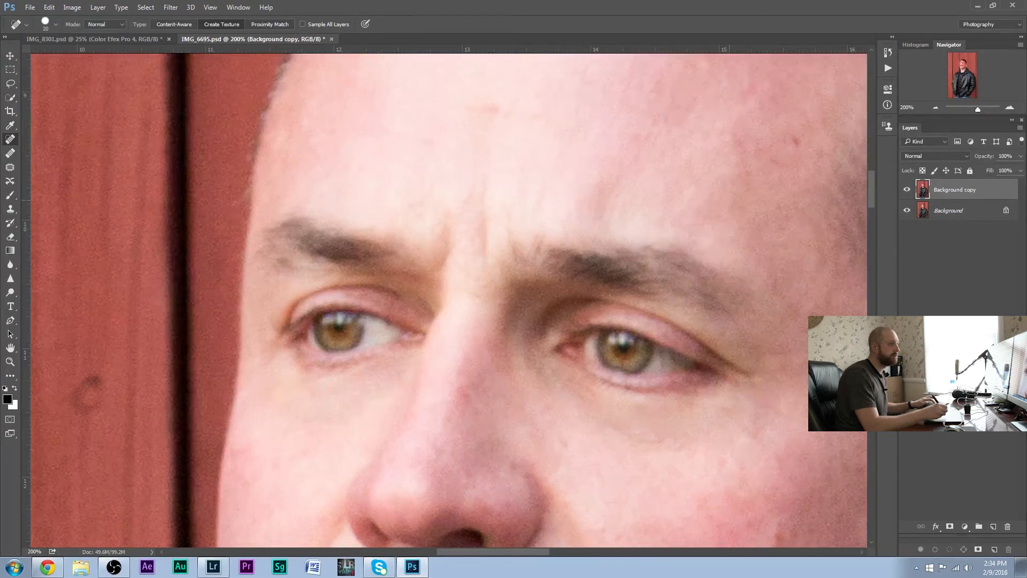
# Remove the white specks from the lower red boards and the lower front of the leather jacket
pyautogui.click(939, 107)
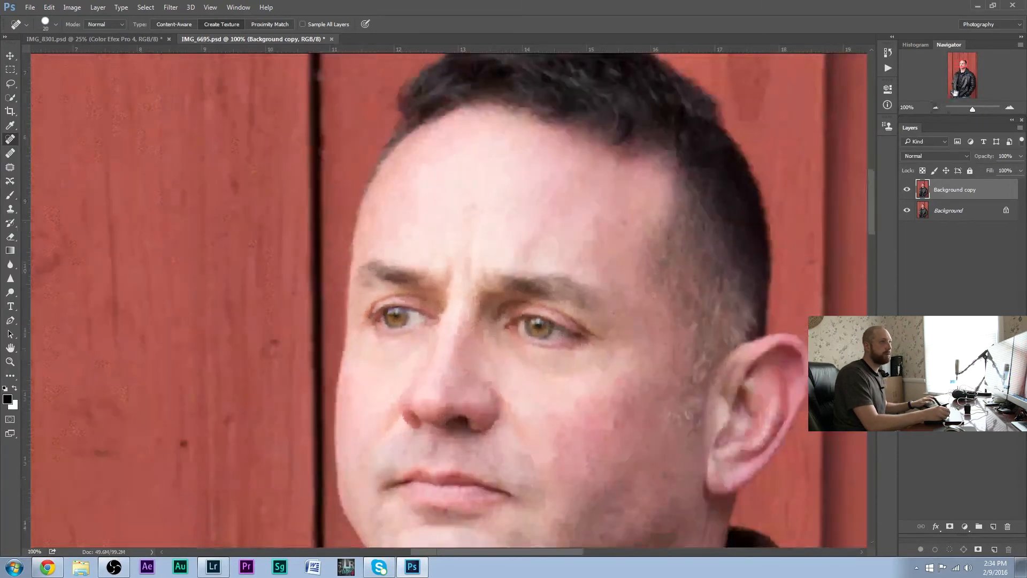
pyautogui.moveTo(962, 67); pyautogui.dragTo(952, 91)
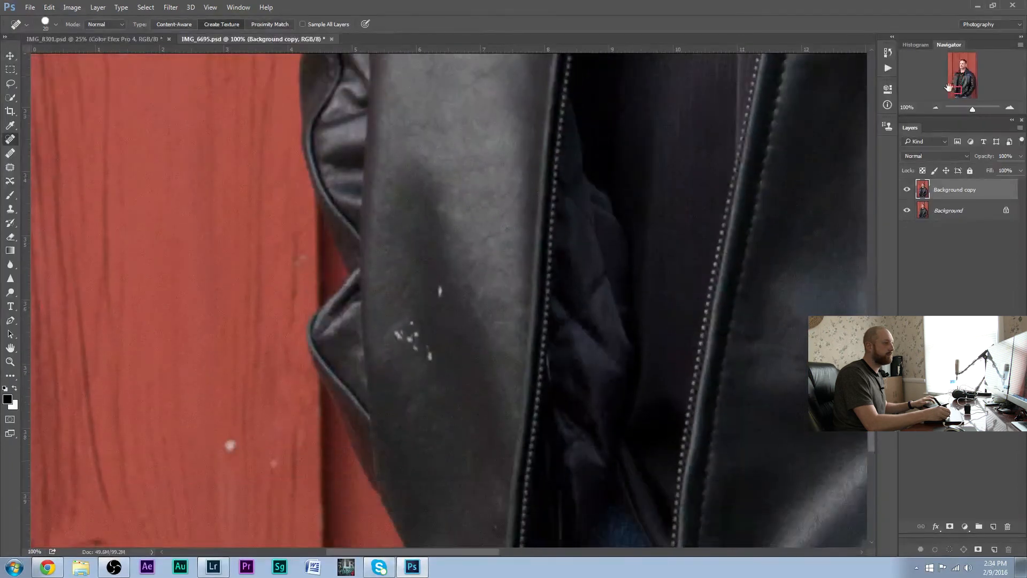
pyautogui.moveTo(273, 463); pyautogui.dragTo(275, 472)
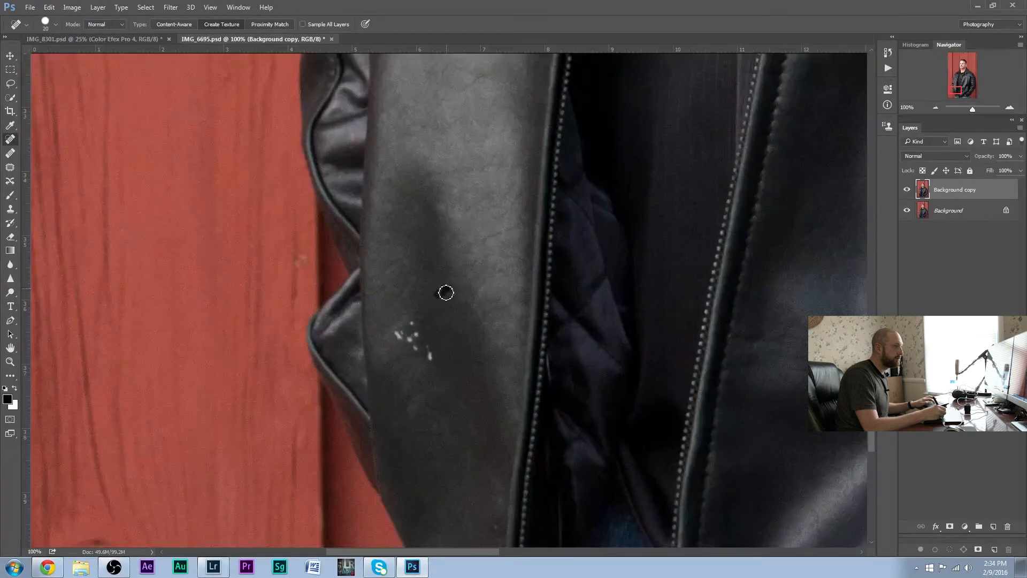
pyautogui.moveTo(430, 356); pyautogui.dragTo(439, 363)
pyautogui.click(419, 351)
pyautogui.moveTo(426, 327)
pyautogui.mouseDown()
pyautogui.moveTo(413, 338)
pyautogui.moveTo(418, 355)
pyautogui.moveTo(404, 339)
pyautogui.mouseUp()
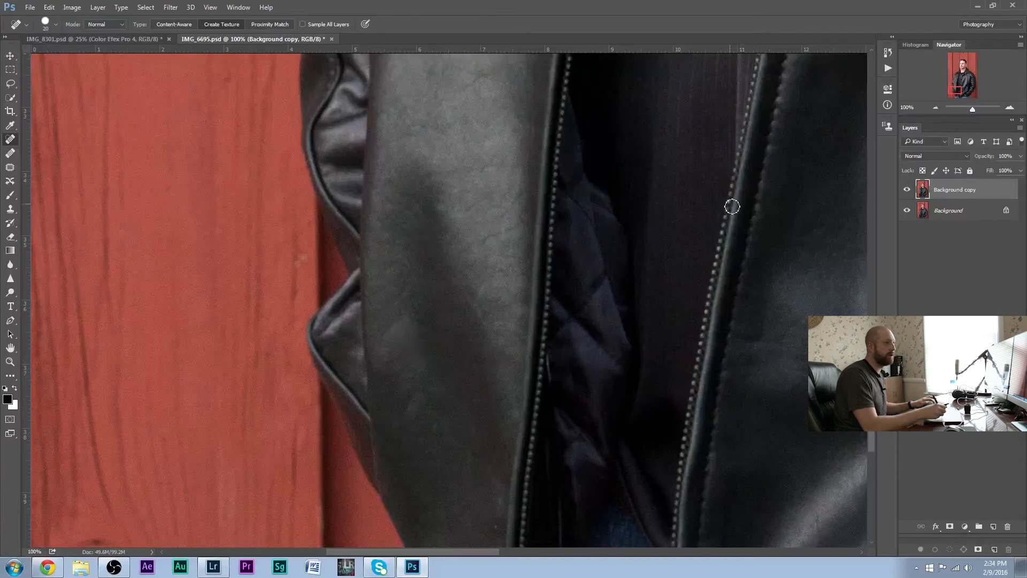
# Duplicate the Background copy layer and heal the light spots in the dark gap between the boards above the man's head with the Healing Brush
pyautogui.moveTo(937, 100)
pyautogui.mouseDown()
pyautogui.moveTo(941, 108)
pyautogui.moveTo(960, 88)
pyautogui.moveTo(961, 69)
pyautogui.mouseUp()
pyautogui.click(936, 107)
pyautogui.click(937, 107)
pyautogui.click(937, 107)
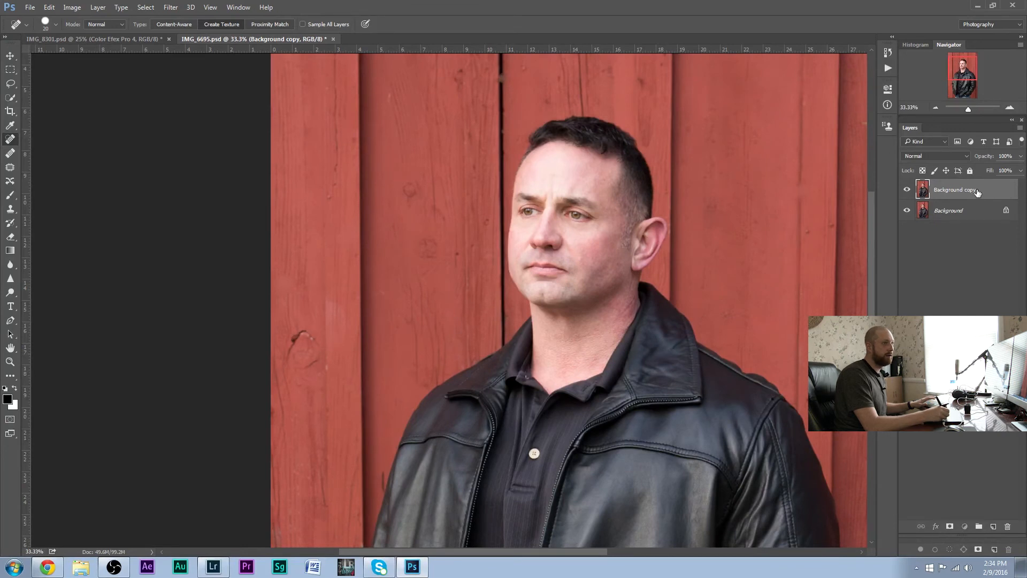
pyautogui.hotkey('ctrl', 'j')
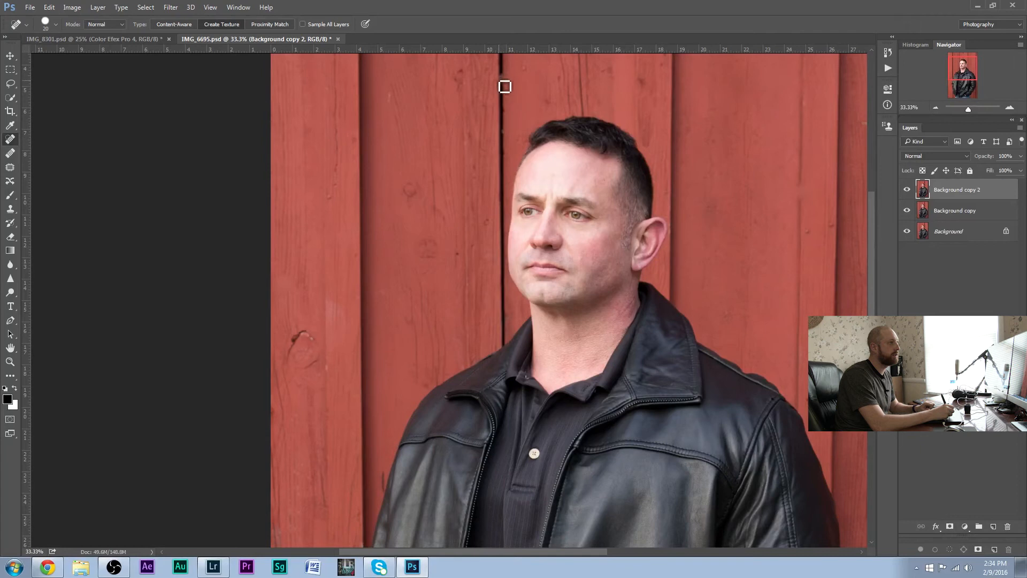
pyautogui.click(1010, 108)
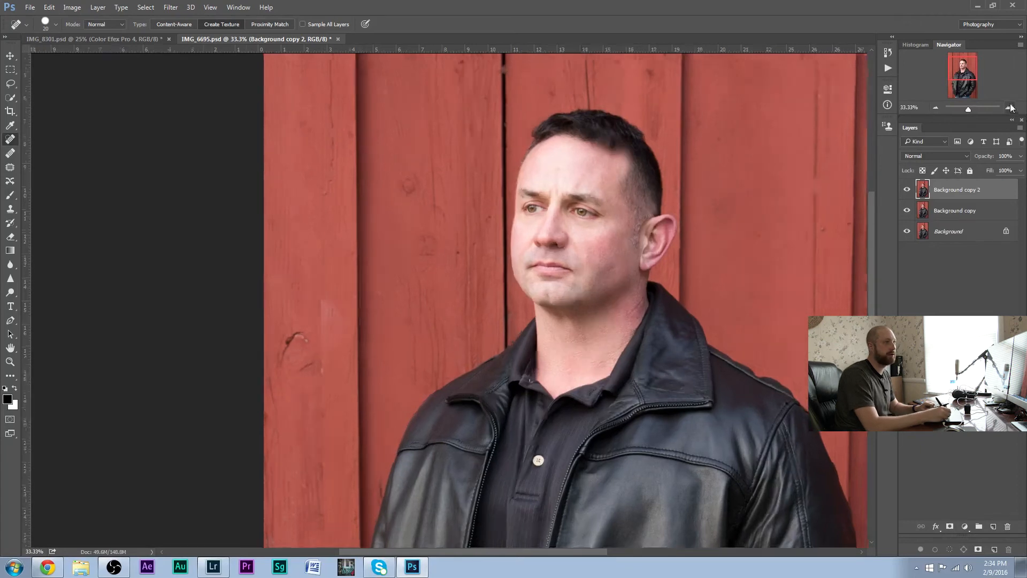
pyautogui.click(947, 68)
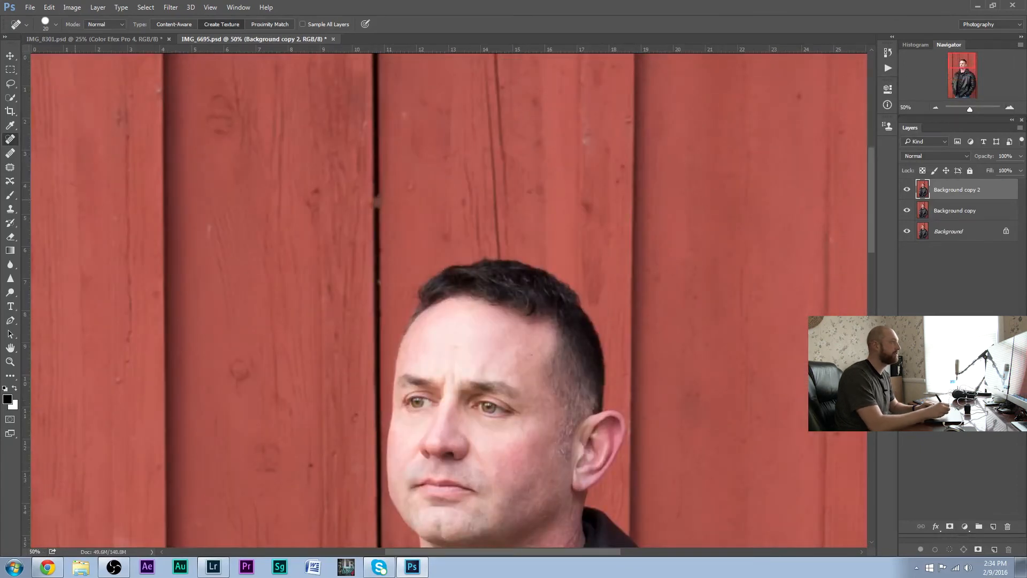
pyautogui.click(9, 154)
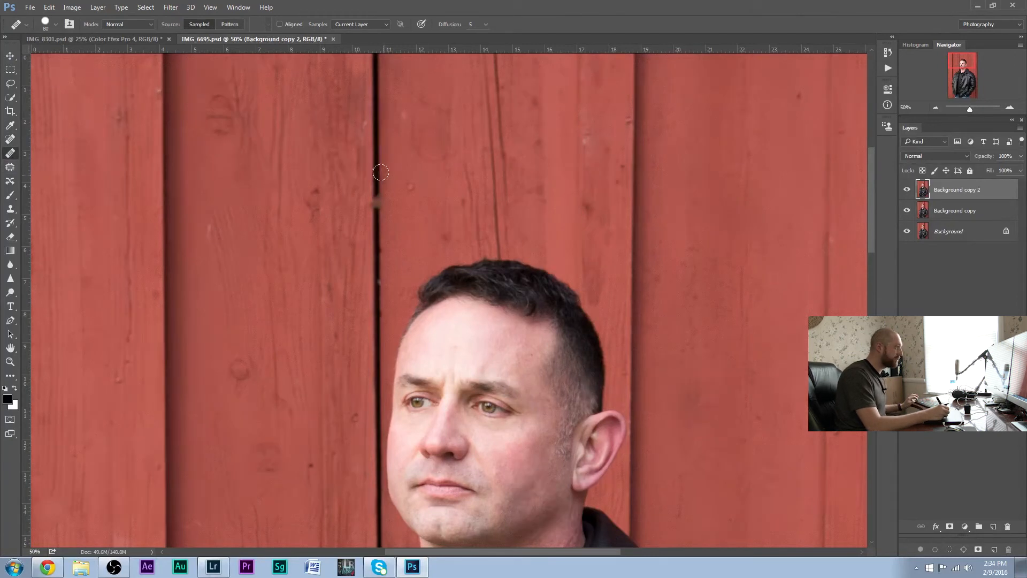
pyautogui.moveTo(374, 197); pyautogui.dragTo(377, 201)
pyautogui.click(376, 202)
pyautogui.click(376, 204)
pyautogui.click(406, 284)
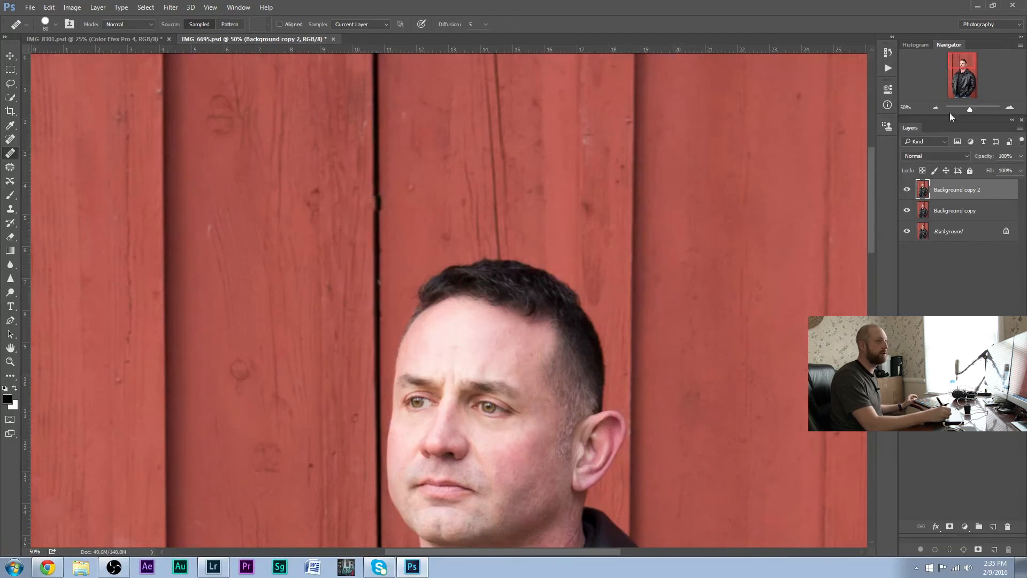
# Open the Nik Collection's Color Efex Pro 4 filter on the Background copy 2 layer
pyautogui.click(935, 107)
pyautogui.click(936, 108)
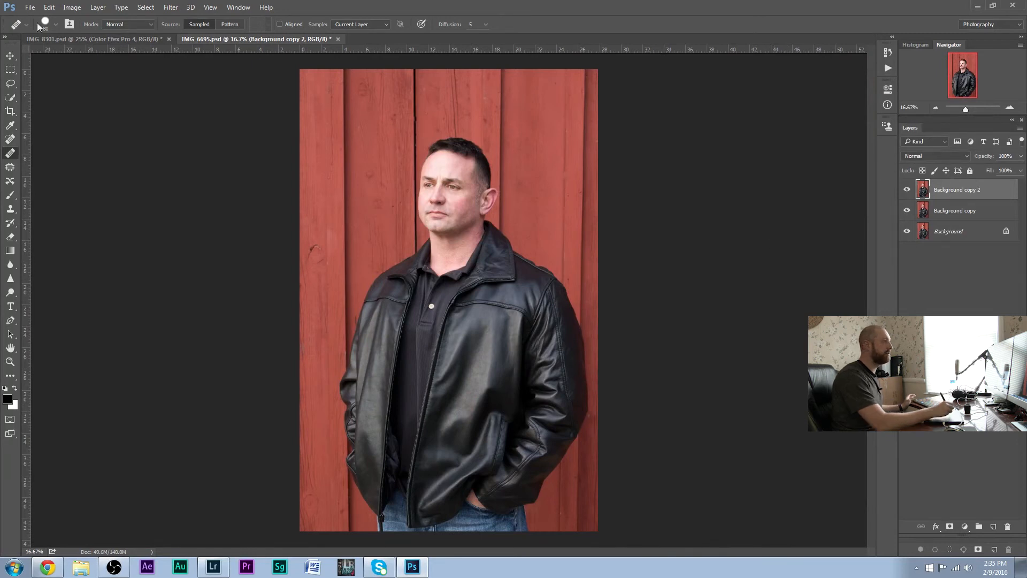
pyautogui.click(170, 7)
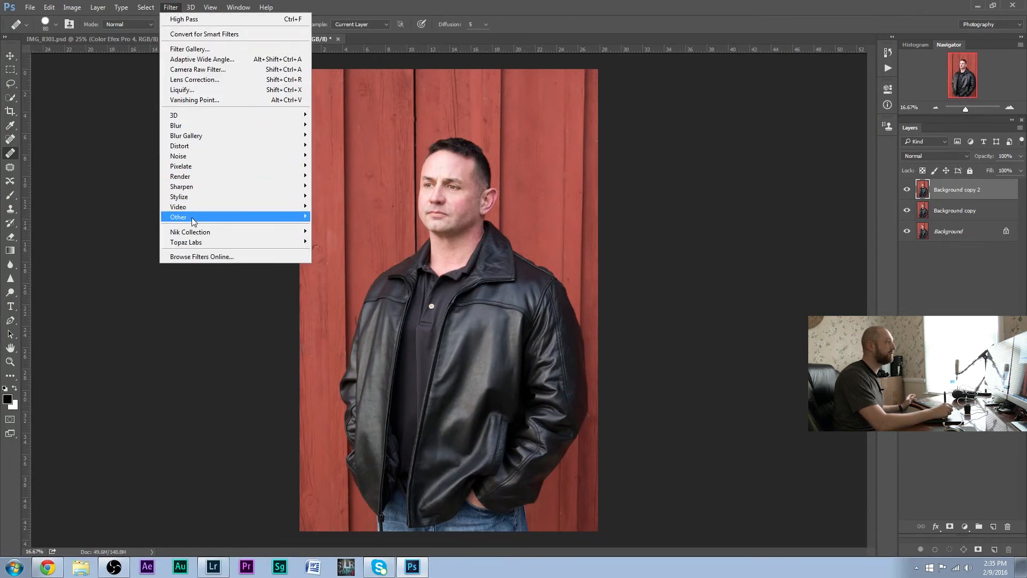
pyautogui.moveTo(178, 232)
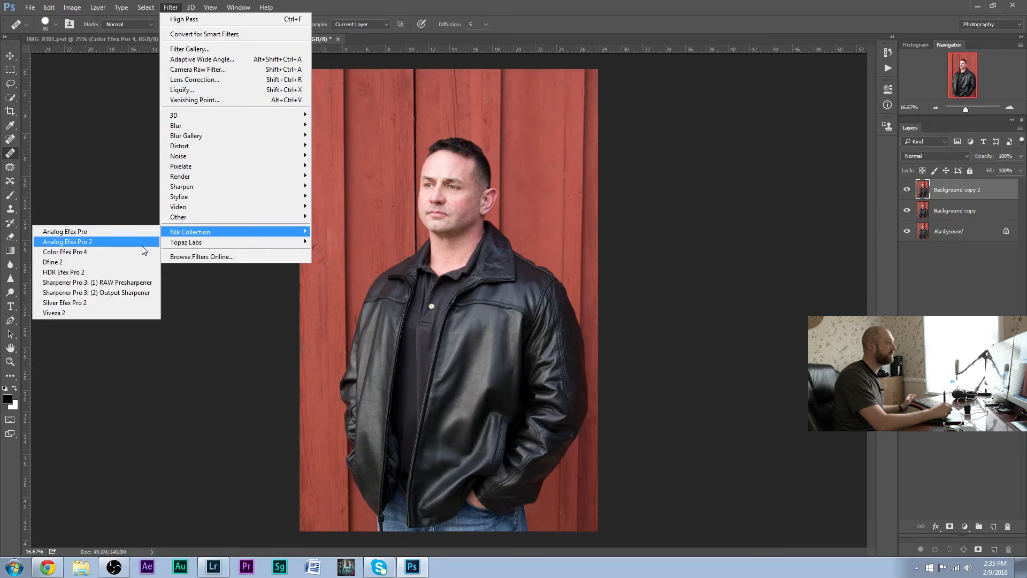
pyautogui.click(141, 251)
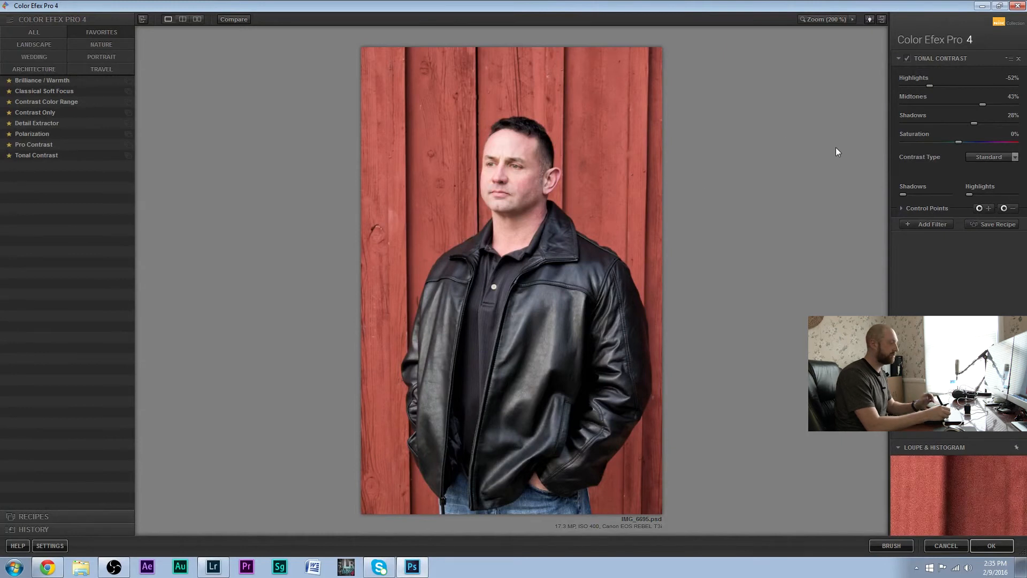
# Set the Tonal Contrast filter to Highlights -68%, Midtones 23% and Shadows 44%
pyautogui.click(1009, 81)
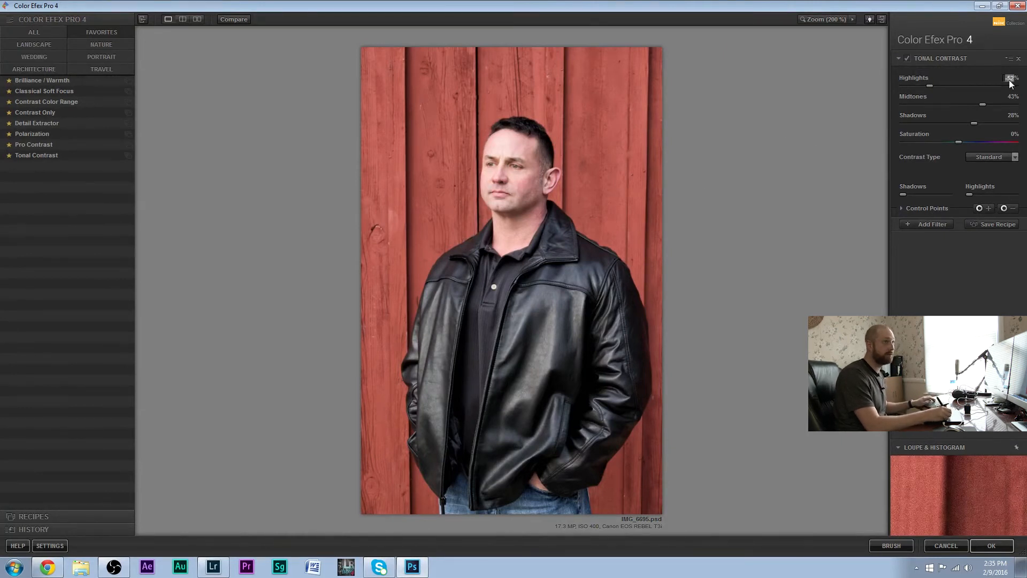
pyautogui.write('0')
pyautogui.press('Tab')
pyautogui.write('0')
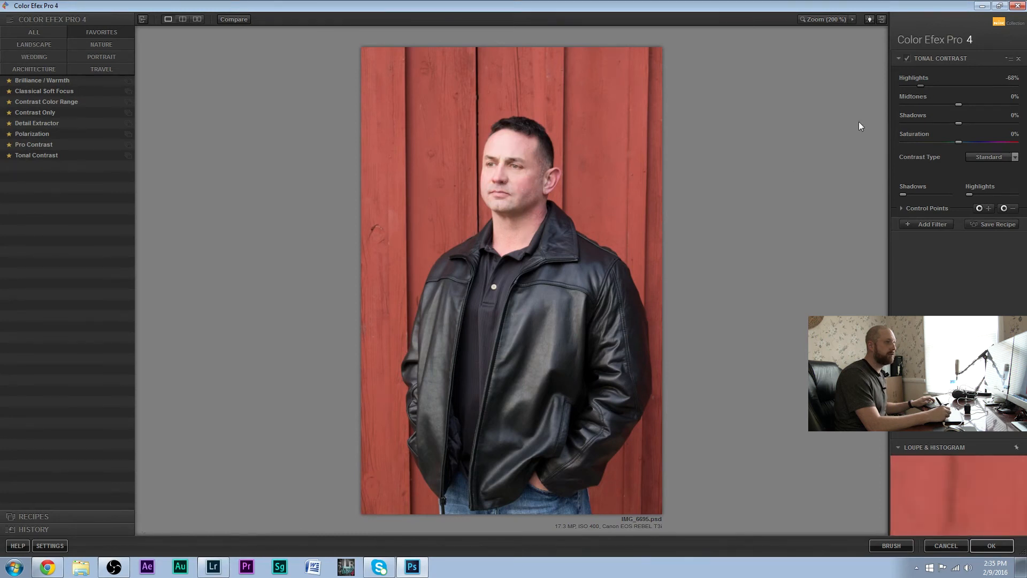
pyautogui.moveTo(962, 105); pyautogui.dragTo(985, 104)
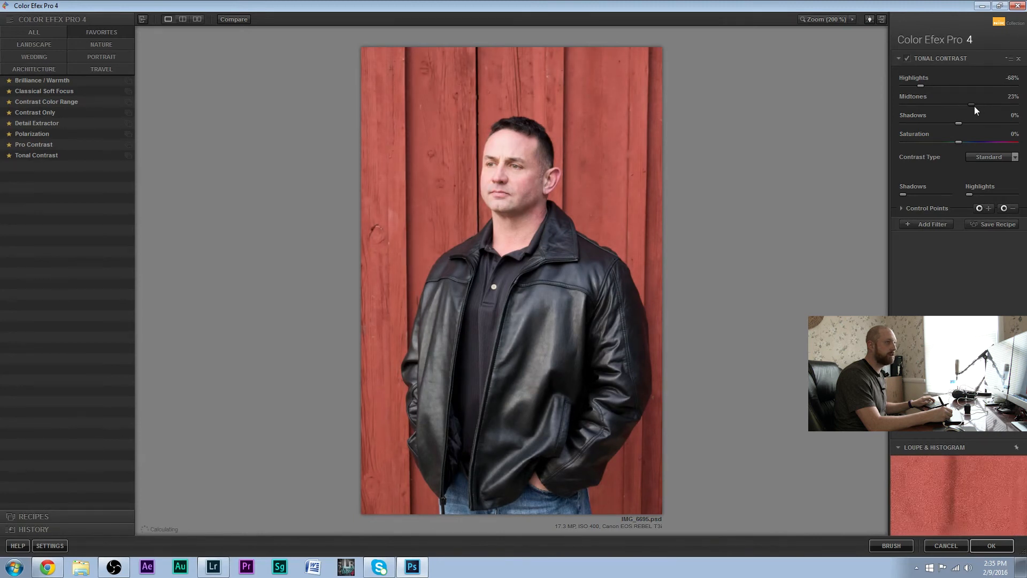
pyautogui.moveTo(970, 123); pyautogui.dragTo(984, 124)
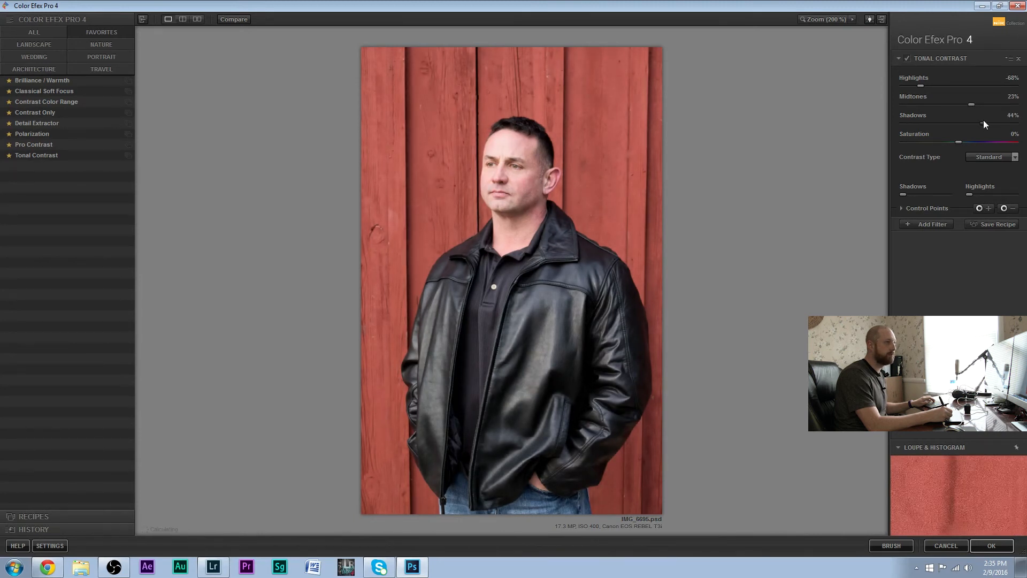
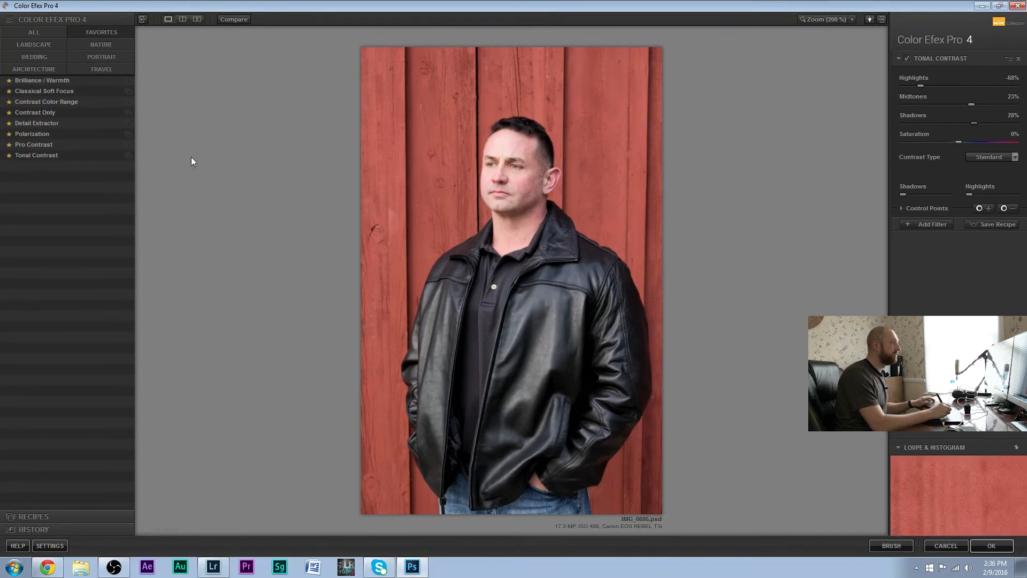
# Add a Pro Contrast filter with Correct Color Cast 6%, Correct Contrast 0% and Dynamic Contrast 6%
pyautogui.click(930, 225)
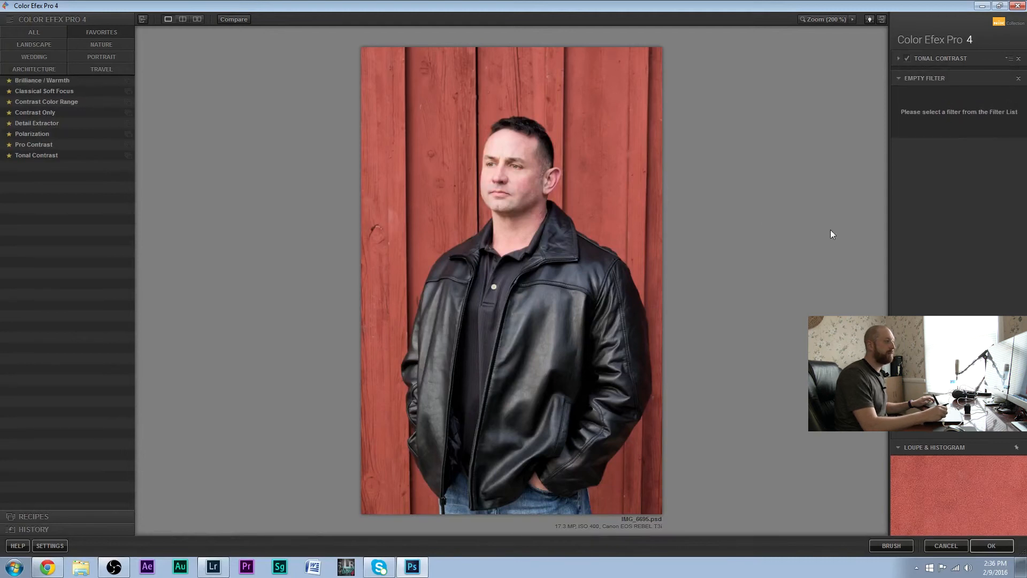
pyautogui.click(34, 145)
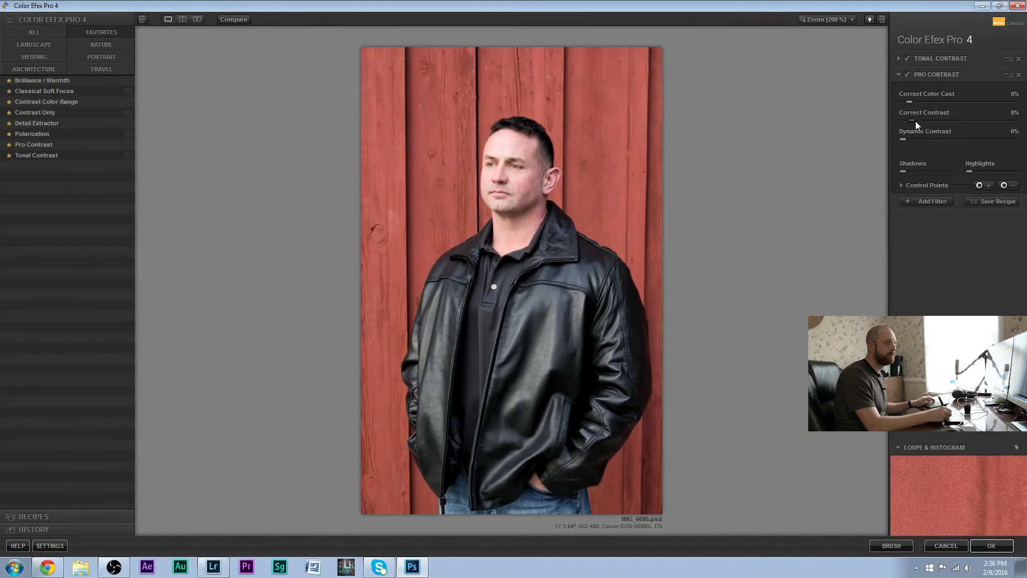
pyautogui.moveTo(933, 120); pyautogui.dragTo(901, 122)
pyautogui.moveTo(925, 140)
pyautogui.mouseDown()
pyautogui.moveTo(984, 134)
pyautogui.moveTo(909, 142)
pyautogui.mouseUp()
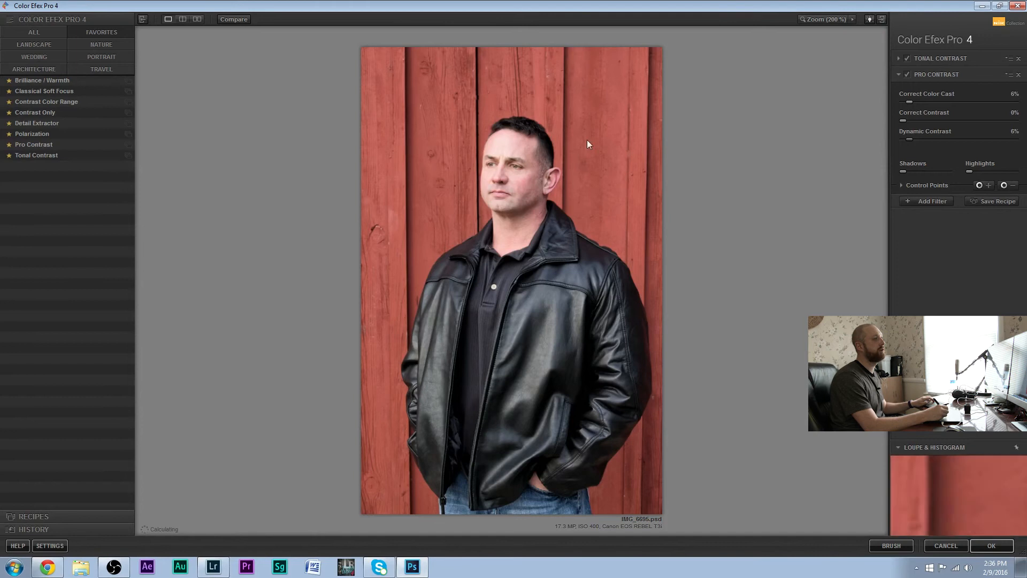
# Place a negative control point on the man's cheek and set Correct Color Cast 0%, Correct Contrast 20% and Dynamic Contrast 14%
pyautogui.click(1004, 185)
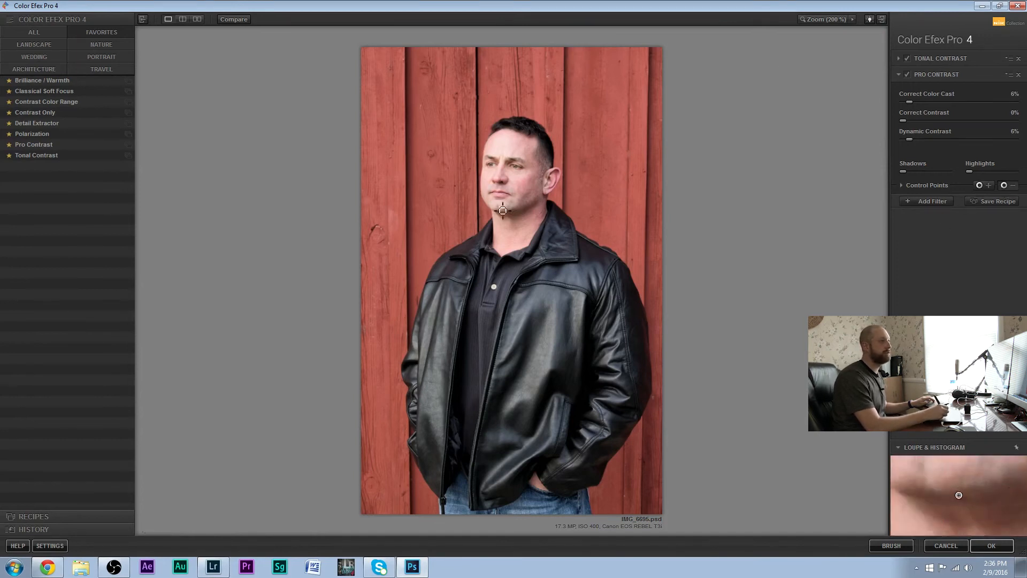
pyautogui.click(515, 177)
pyautogui.moveTo(543, 178); pyautogui.dragTo(542, 179)
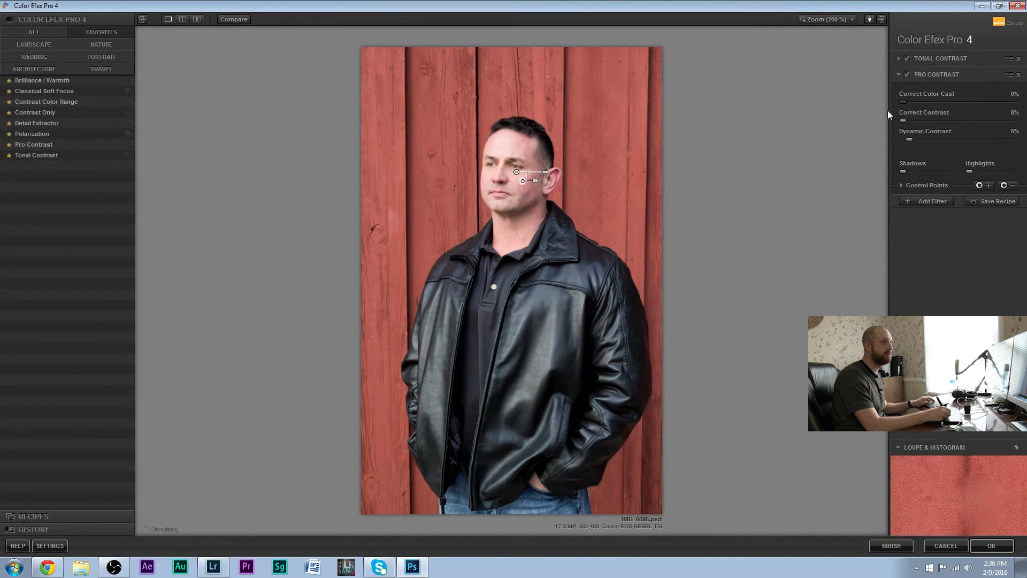
pyautogui.moveTo(903, 120); pyautogui.dragTo(927, 117)
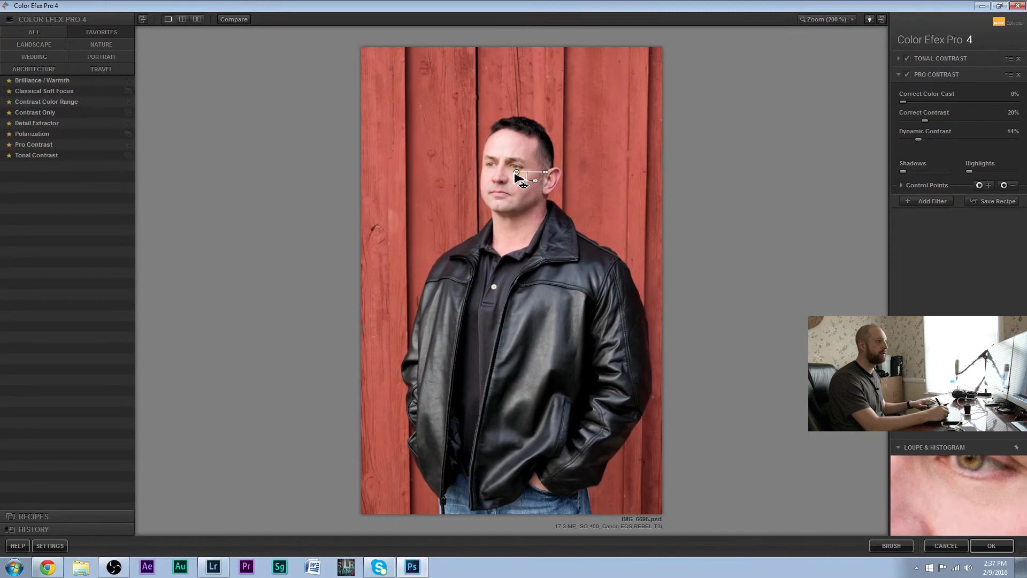
pyautogui.moveTo(537, 180)
pyautogui.mouseDown()
pyautogui.moveTo(580, 173)
pyautogui.moveTo(538, 188)
pyautogui.moveTo(595, 178)
pyautogui.moveTo(530, 194)
pyautogui.mouseUp()
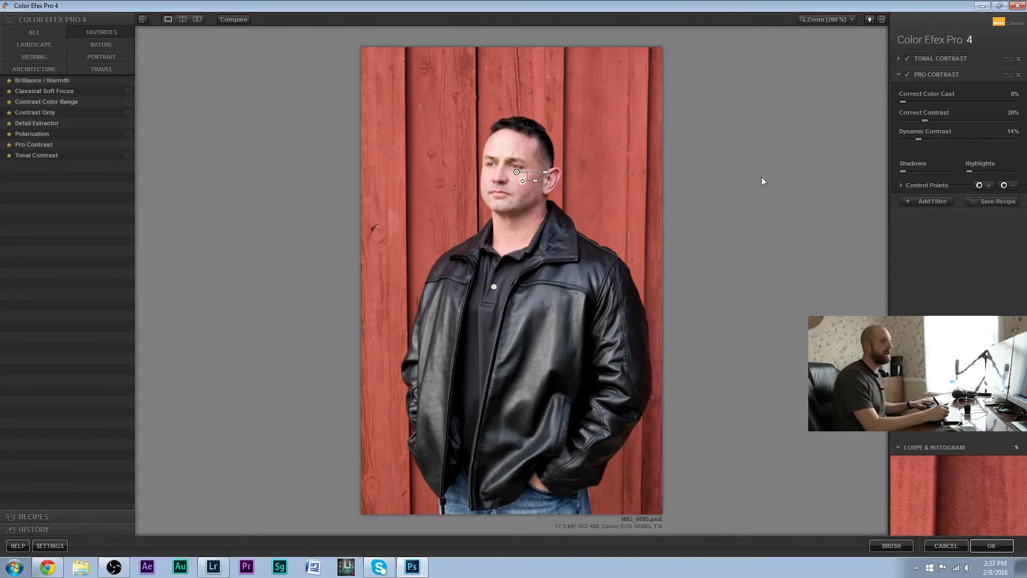
# Add a Detail Extractor filter and set its Detail Extractor, Contrast and Saturation values to 0%
pyautogui.click(931, 202)
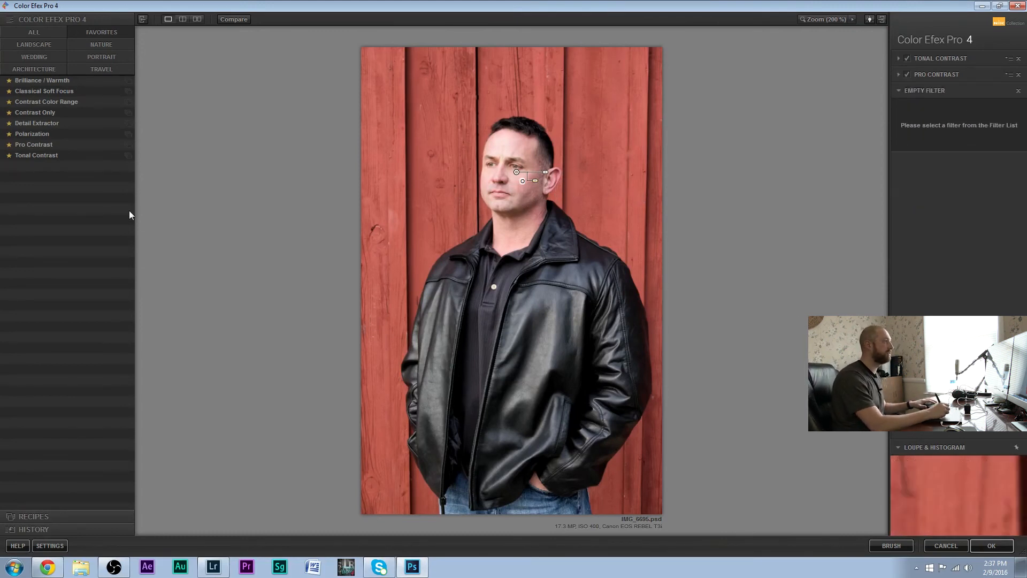
pyautogui.click(37, 124)
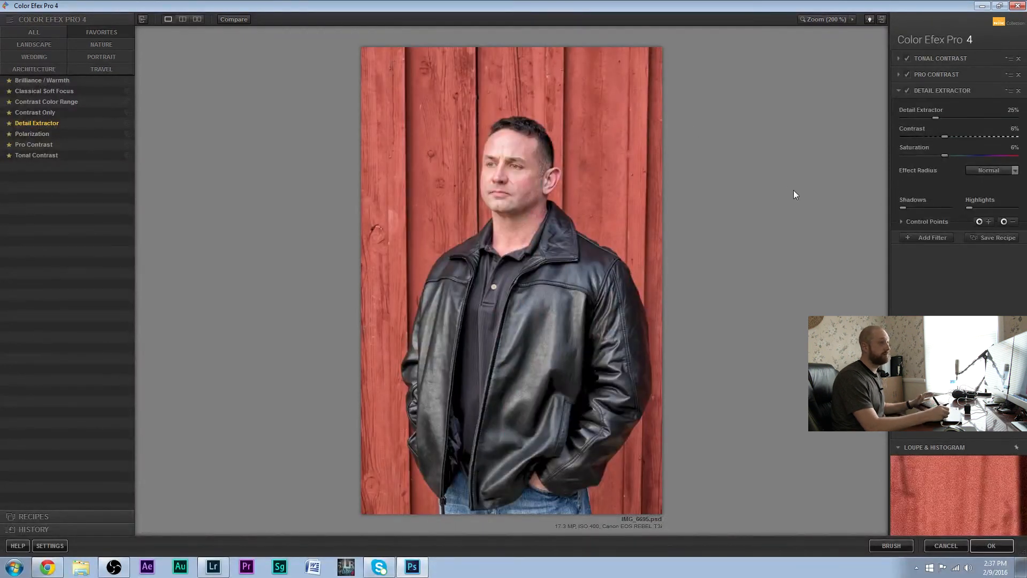
pyautogui.click(1012, 111)
pyautogui.write('0')
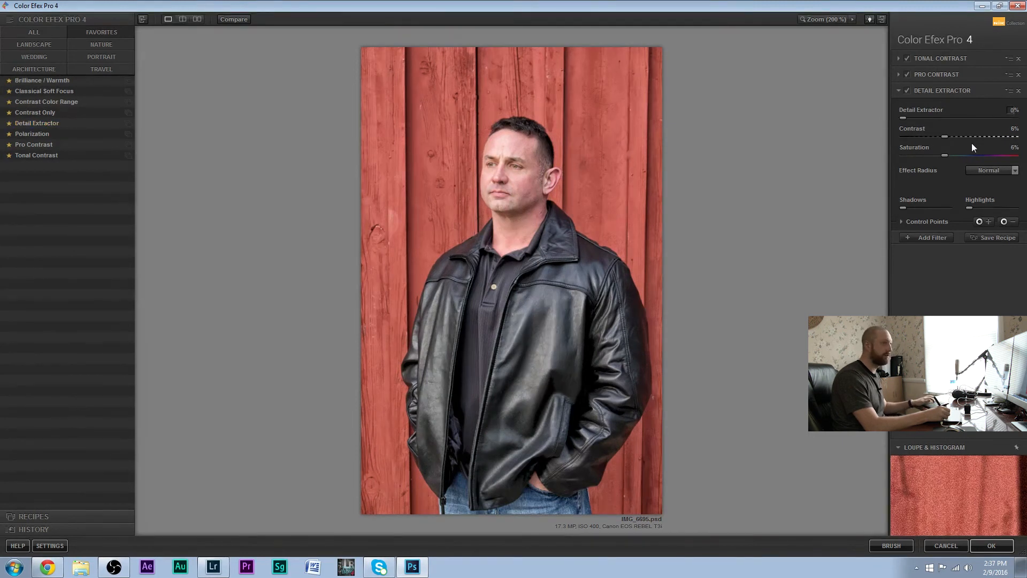
pyautogui.write('0')
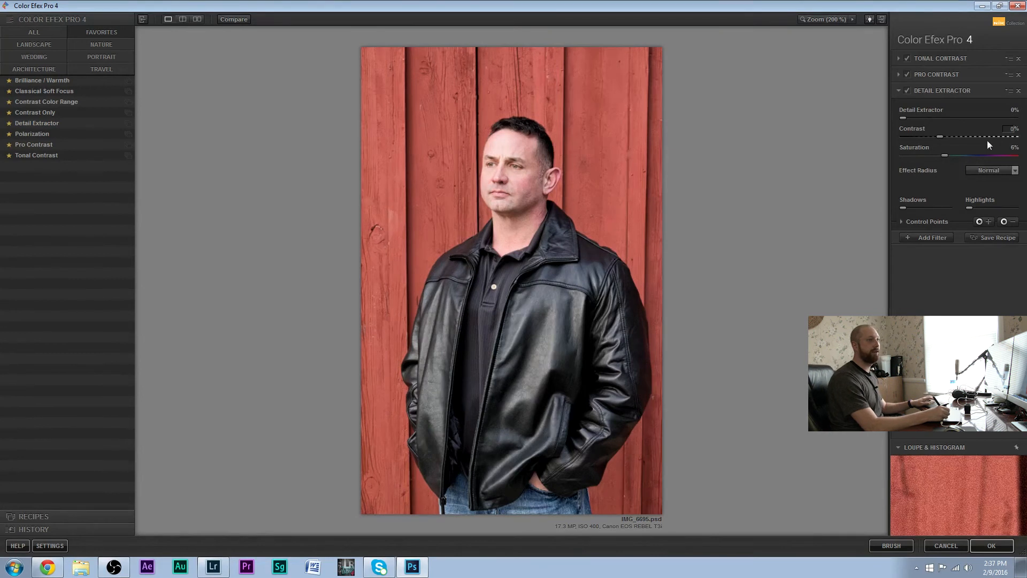
pyautogui.write('0')
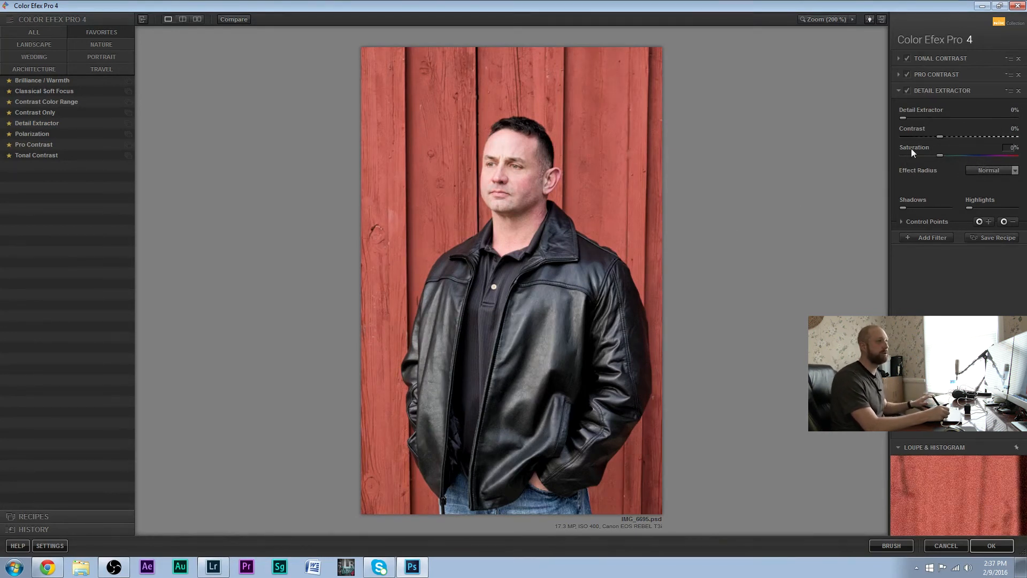
# Set Detail Extractor to 9%, Contrast to -9% and Saturation to 6%, and apply the filter stack to the photo
pyautogui.click(902, 118)
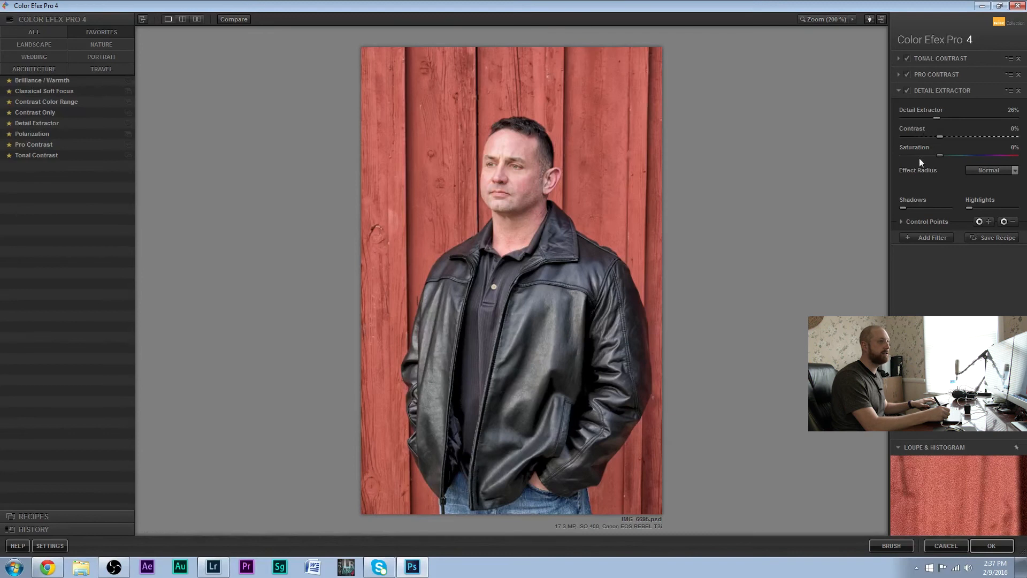
pyautogui.moveTo(940, 136); pyautogui.dragTo(962, 135)
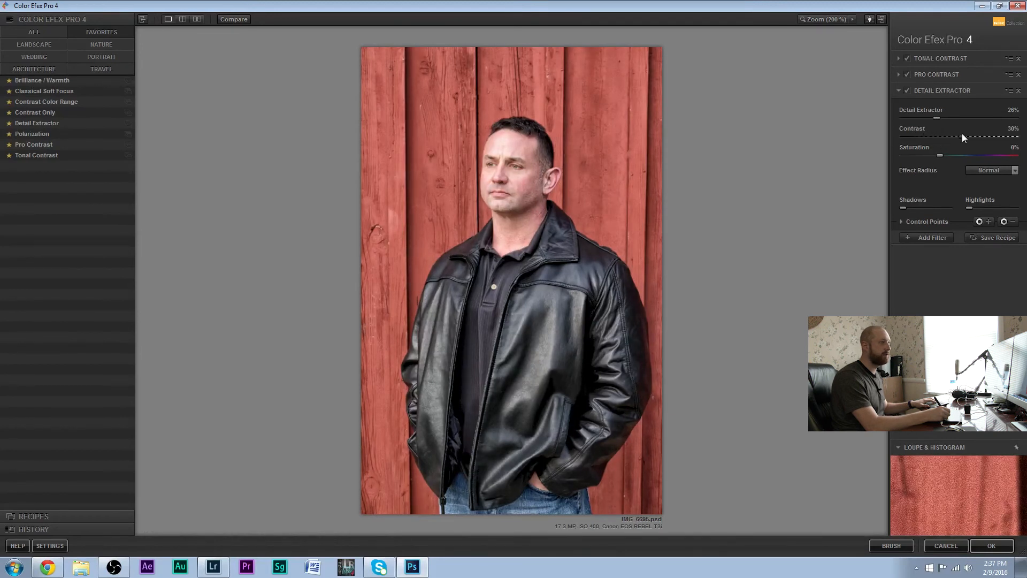
pyautogui.moveTo(943, 135); pyautogui.dragTo(918, 119)
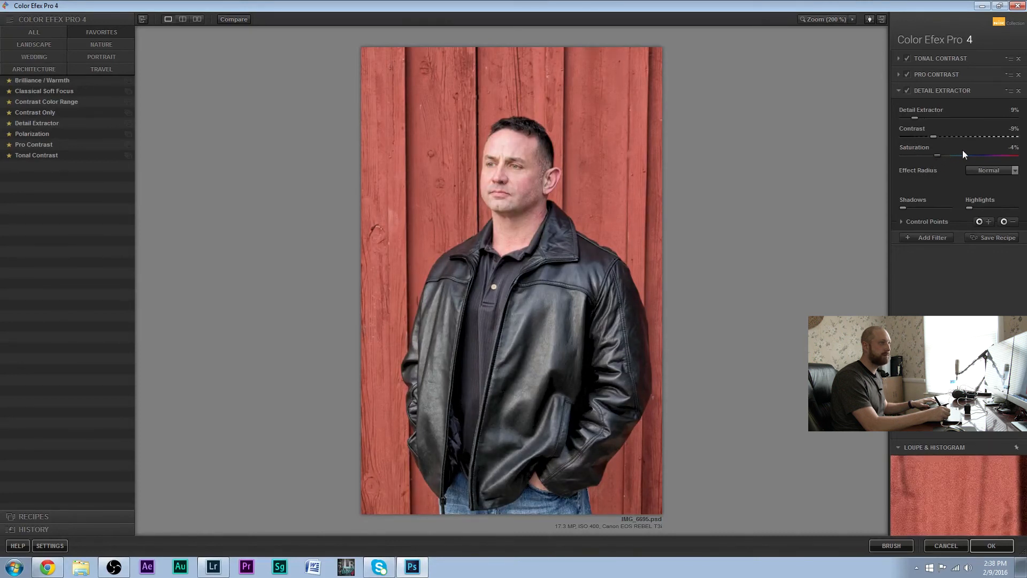
pyautogui.moveTo(950, 155); pyautogui.dragTo(953, 155)
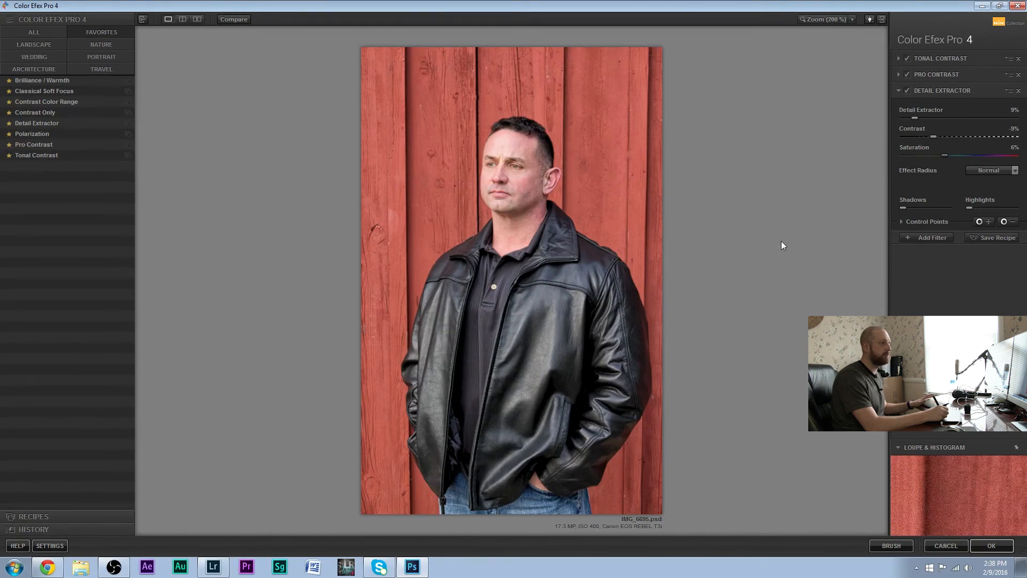
pyautogui.click(991, 546)
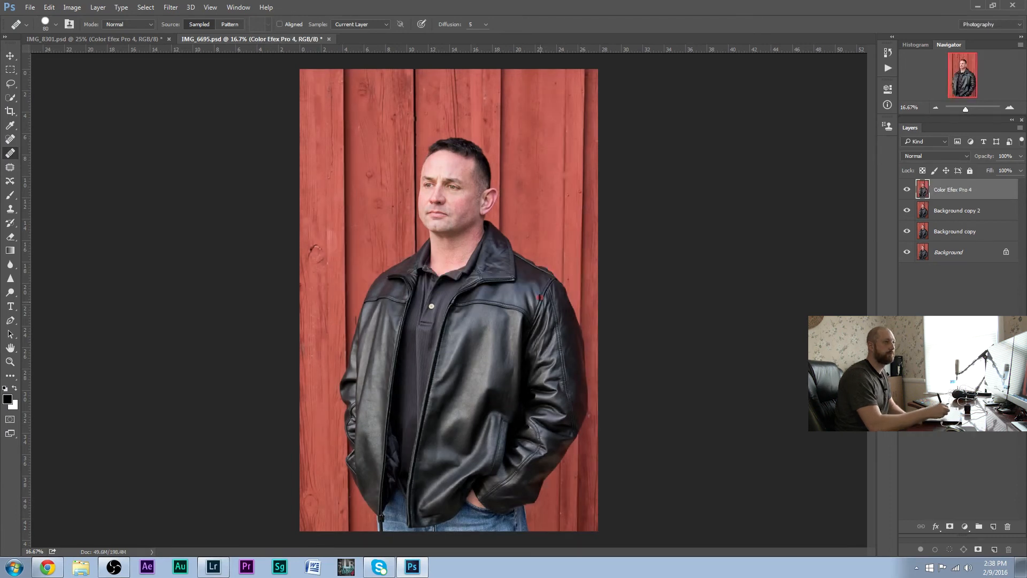
# Duplicate the Color Efex Pro 4 layer and apply a High Pass filter with a radius of about 3.4 pixels to the copy
pyautogui.moveTo(973, 270); pyautogui.dragTo(993, 525)
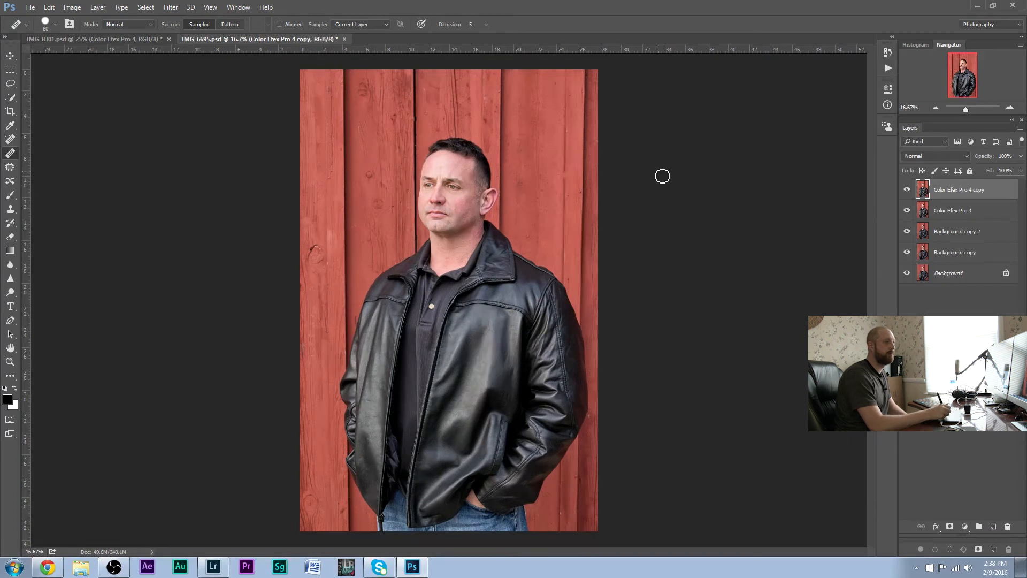
pyautogui.click(171, 8)
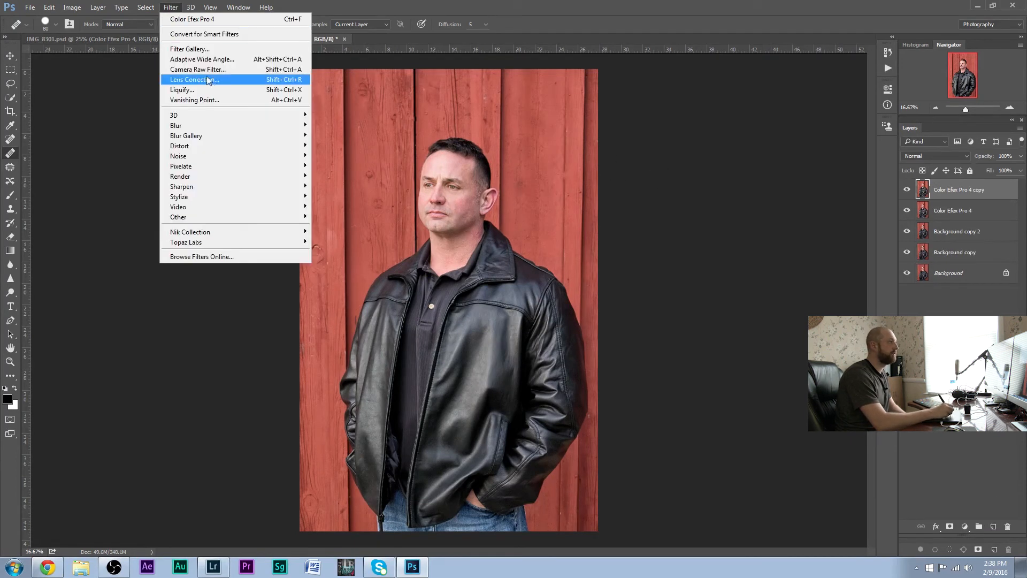
pyautogui.moveTo(251, 216)
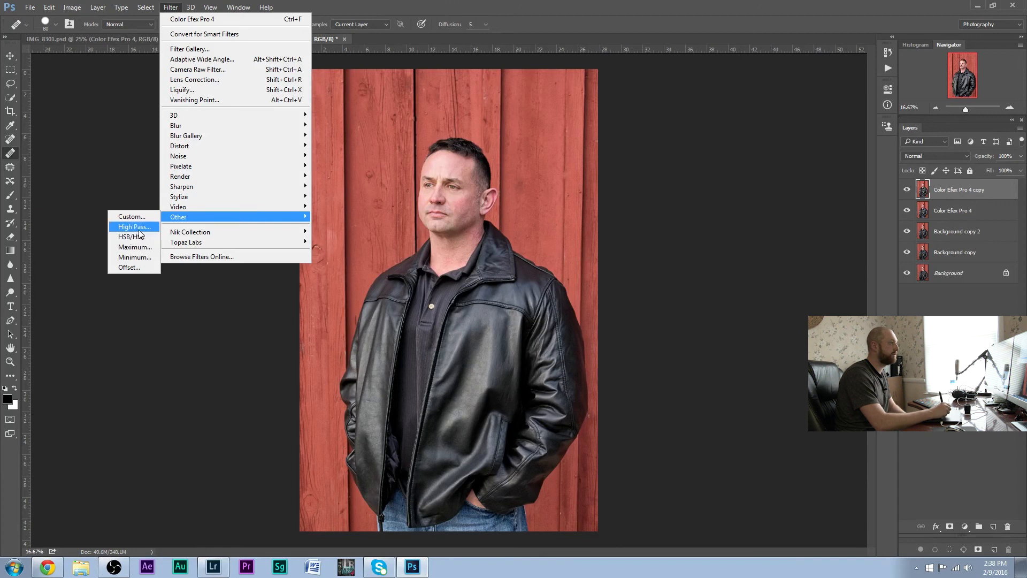
pyautogui.click(133, 227)
pyautogui.moveTo(562, 328); pyautogui.dragTo(563, 329)
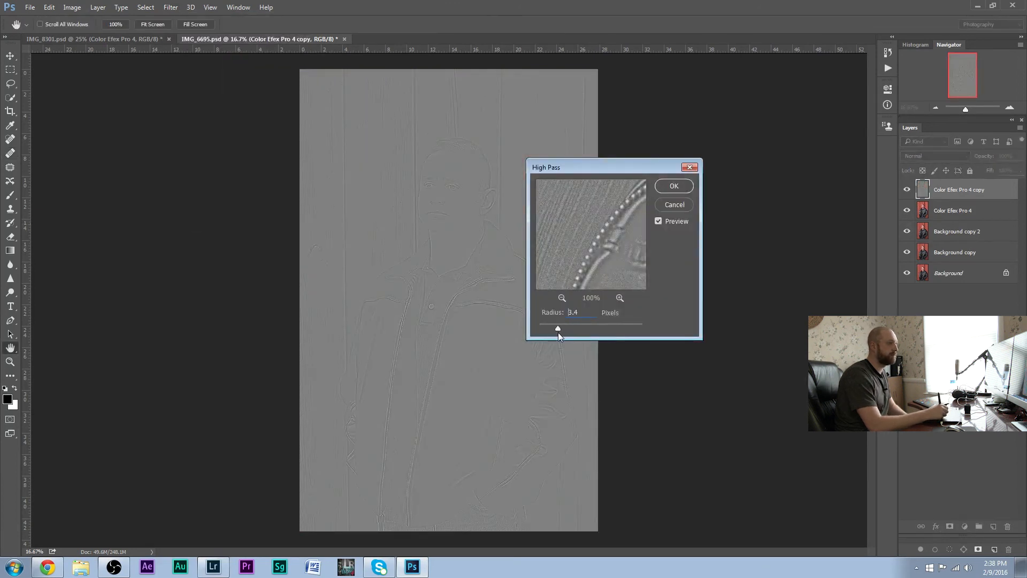
pyautogui.moveTo(558, 333); pyautogui.dragTo(559, 334)
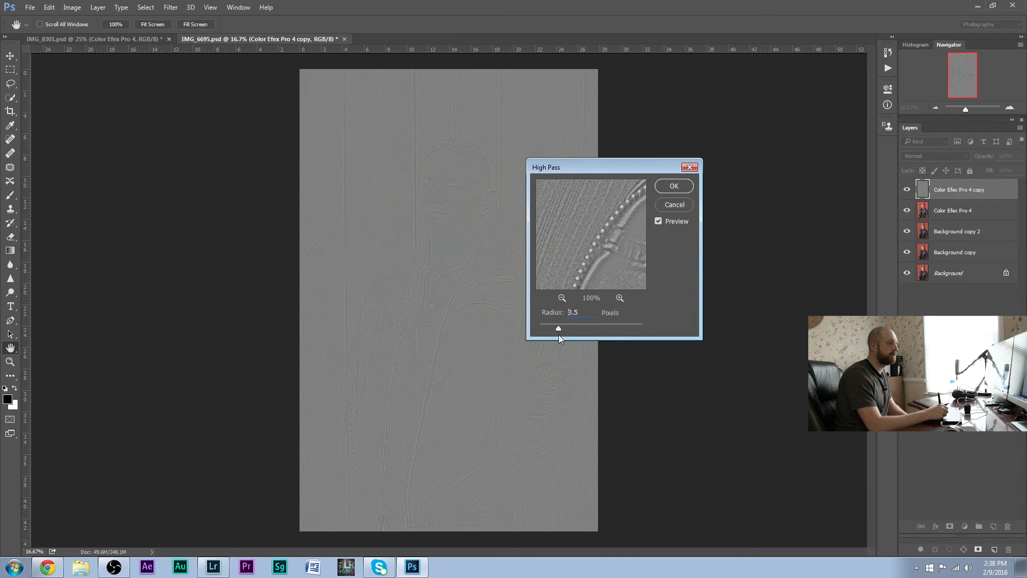
pyautogui.click(674, 186)
# Set the High Pass layer's blend mode to Overlay and add a white layer mask to it
pyautogui.click(915, 156)
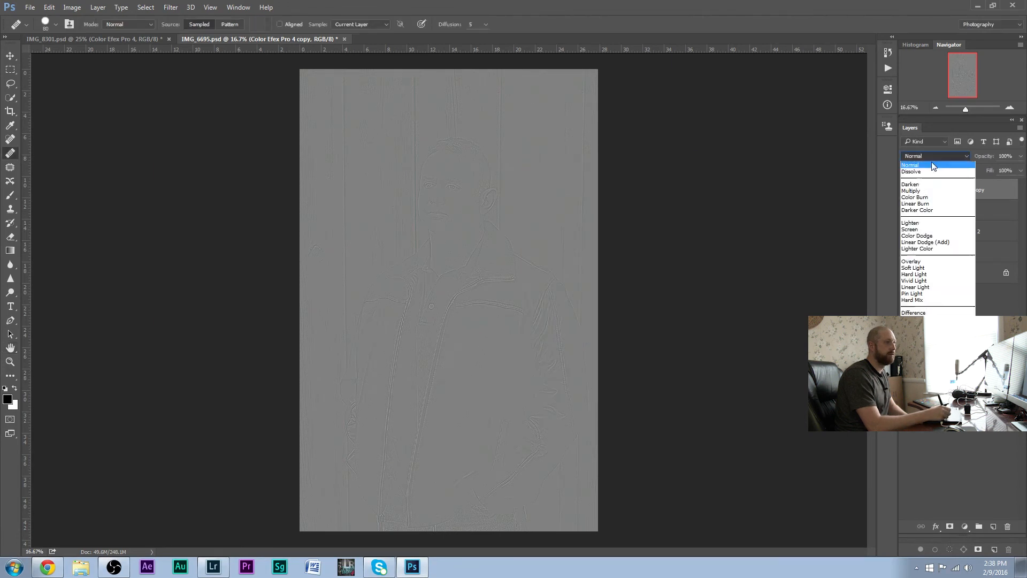
pyautogui.click(912, 262)
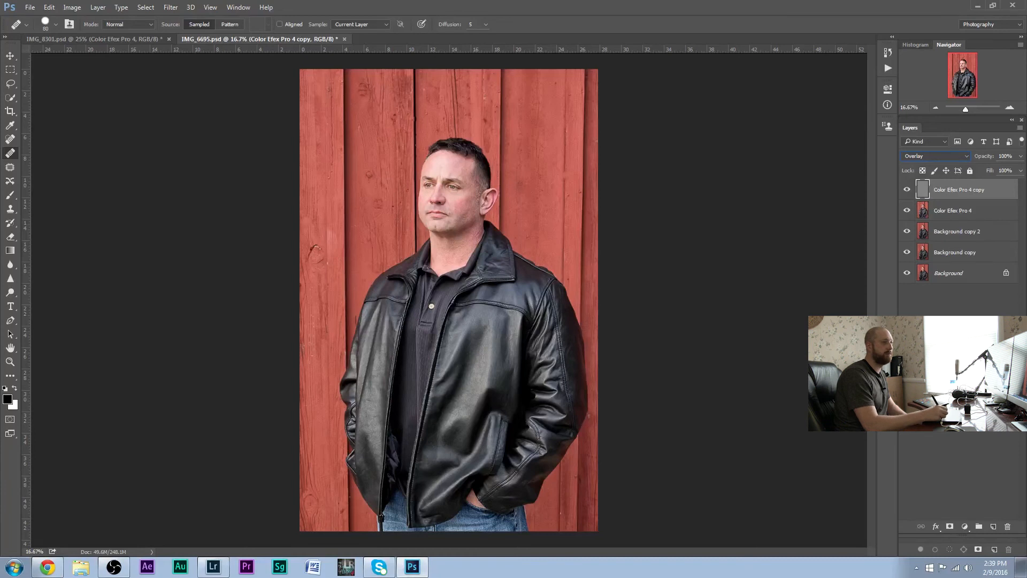
pyautogui.click(950, 526)
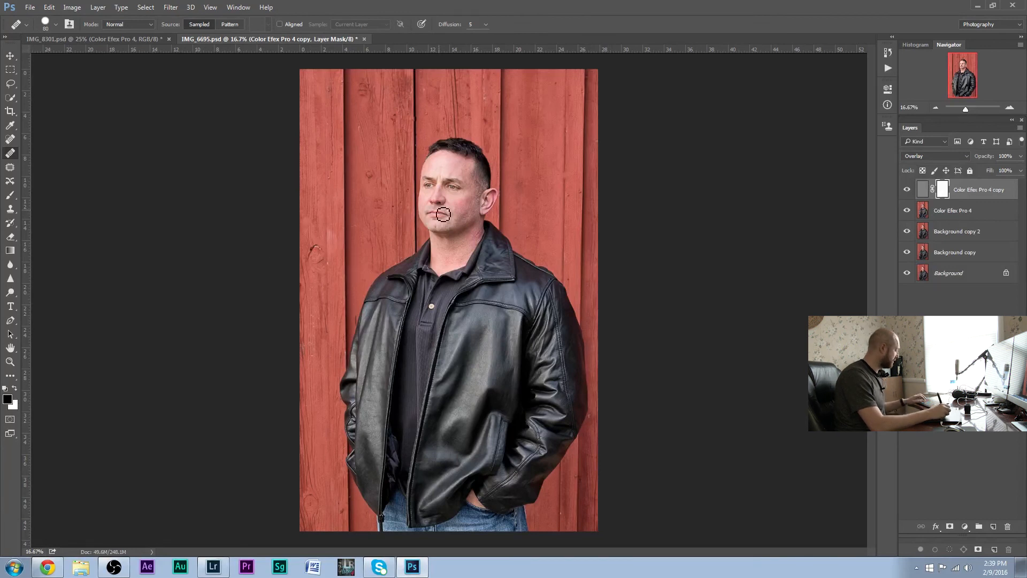
# Paint black on the mask with a large brush at 100% flow over the boards above and left of the man's head
pyautogui.press('b')
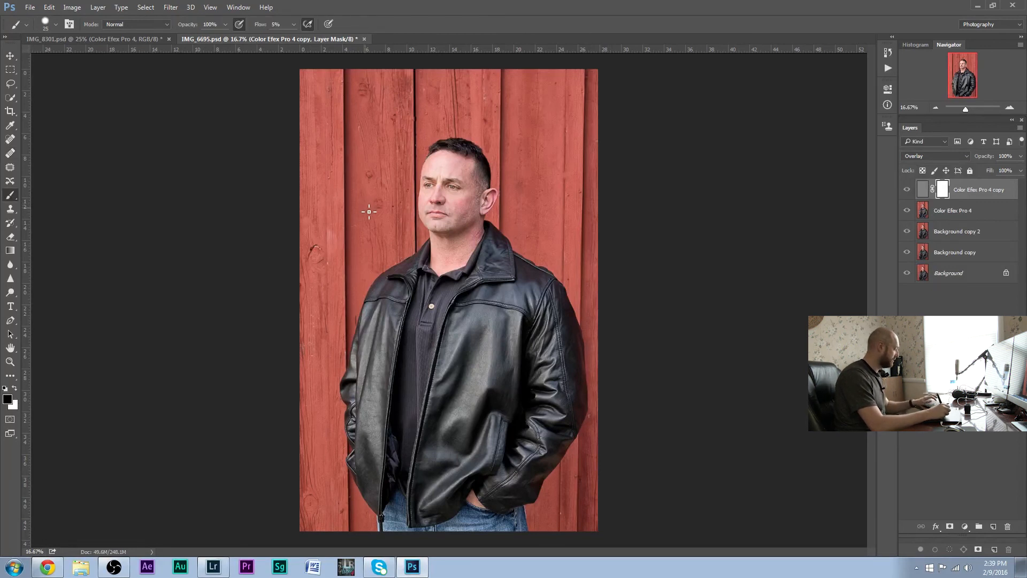
pyautogui.press(']')
pyautogui.press(']')
pyautogui.press(']')
pyautogui.press(']')
pyautogui.press(']')
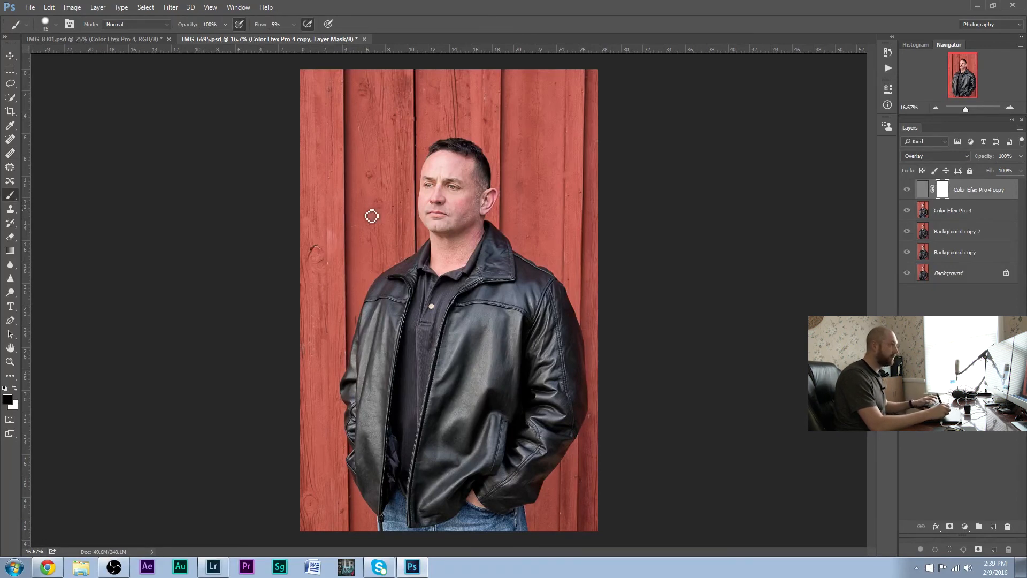
pyautogui.press(']')
pyautogui.press(']')
pyautogui.press(']')
pyautogui.press(']')
pyautogui.press(']')
pyautogui.press(']')
pyautogui.press(']')
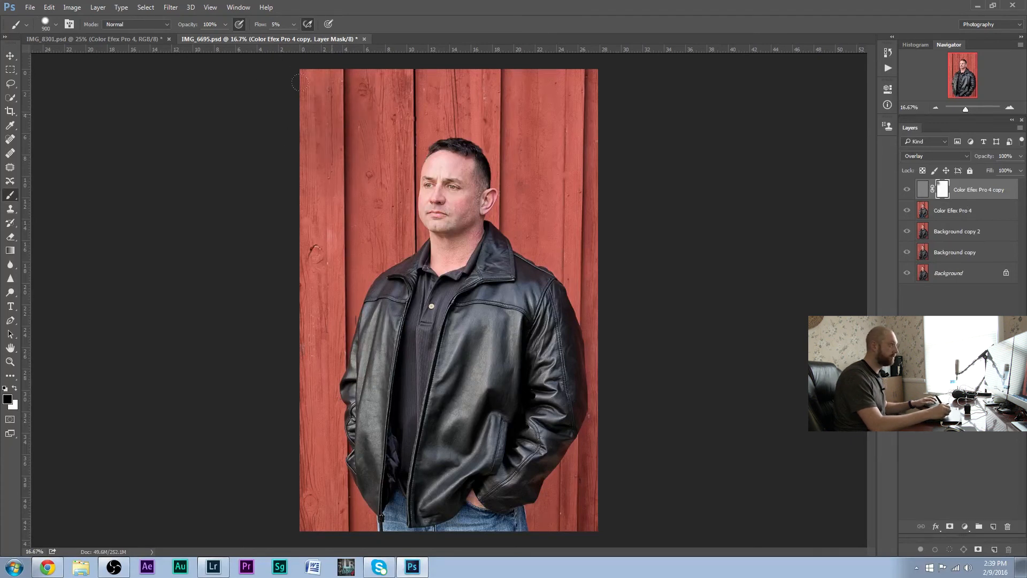
pyautogui.click(293, 24)
pyautogui.click(294, 37)
pyautogui.moveTo(293, 38); pyautogui.dragTo(371, 38)
pyautogui.moveTo(303, 96)
pyautogui.mouseDown()
pyautogui.moveTo(275, 80)
pyautogui.moveTo(340, 70)
pyautogui.moveTo(562, 82)
pyautogui.moveTo(341, 77)
pyautogui.moveTo(332, 161)
pyautogui.moveTo(428, 112)
pyautogui.moveTo(537, 89)
pyautogui.moveTo(572, 123)
pyautogui.moveTo(428, 107)
pyautogui.mouseUp()
pyautogui.moveTo(351, 101)
pyautogui.mouseDown()
pyautogui.moveTo(348, 156)
pyautogui.moveTo(302, 223)
pyautogui.moveTo(269, 205)
pyautogui.moveTo(273, 242)
pyautogui.moveTo(222, 241)
pyautogui.moveTo(394, 223)
pyautogui.moveTo(312, 282)
pyautogui.moveTo(319, 306)
pyautogui.moveTo(298, 306)
pyautogui.moveTo(307, 345)
pyautogui.moveTo(287, 282)
pyautogui.moveTo(319, 331)
pyautogui.moveTo(327, 296)
pyautogui.moveTo(329, 310)
pyautogui.moveTo(352, 273)
pyautogui.moveTo(406, 217)
pyautogui.mouseUp()
# Reduce the brush to 300 pixels and mask out the sharpening on the boards along the jacket's left side
pyautogui.press('[')
pyautogui.press('[')
pyautogui.press('[')
pyautogui.press('[')
pyautogui.press('[')
pyautogui.press('[')
pyautogui.moveTo(355, 275)
pyautogui.mouseDown()
pyautogui.moveTo(316, 374)
pyautogui.moveTo(334, 304)
pyautogui.moveTo(355, 320)
pyautogui.mouseUp()
pyautogui.moveTo(374, 487)
pyautogui.mouseDown()
pyautogui.moveTo(305, 423)
pyautogui.moveTo(335, 355)
pyautogui.moveTo(318, 460)
pyautogui.moveTo(293, 473)
pyautogui.mouseUp()
pyautogui.moveTo(280, 374)
pyautogui.mouseDown()
pyautogui.moveTo(301, 394)
pyautogui.moveTo(305, 503)
pyautogui.moveTo(352, 515)
pyautogui.moveTo(300, 523)
pyautogui.moveTo(339, 509)
pyautogui.moveTo(321, 482)
pyautogui.moveTo(327, 443)
pyautogui.moveTo(349, 504)
pyautogui.mouseUp()
# Mask out the sharpening on the boards along the jacket's right side up to the head, and hide the mask overlay
pyautogui.moveTo(599, 500)
pyautogui.mouseDown()
pyautogui.moveTo(591, 524)
pyautogui.moveTo(544, 521)
pyautogui.moveTo(535, 500)
pyautogui.moveTo(573, 466)
pyautogui.moveTo(591, 474)
pyautogui.moveTo(556, 473)
pyautogui.mouseUp()
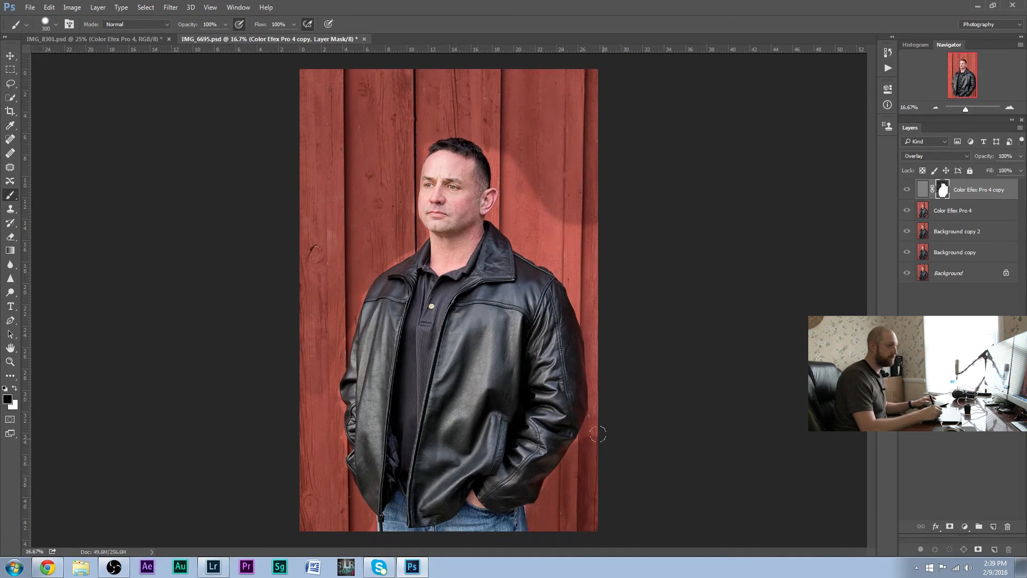
pyautogui.moveTo(587, 424); pyautogui.dragTo(582, 337)
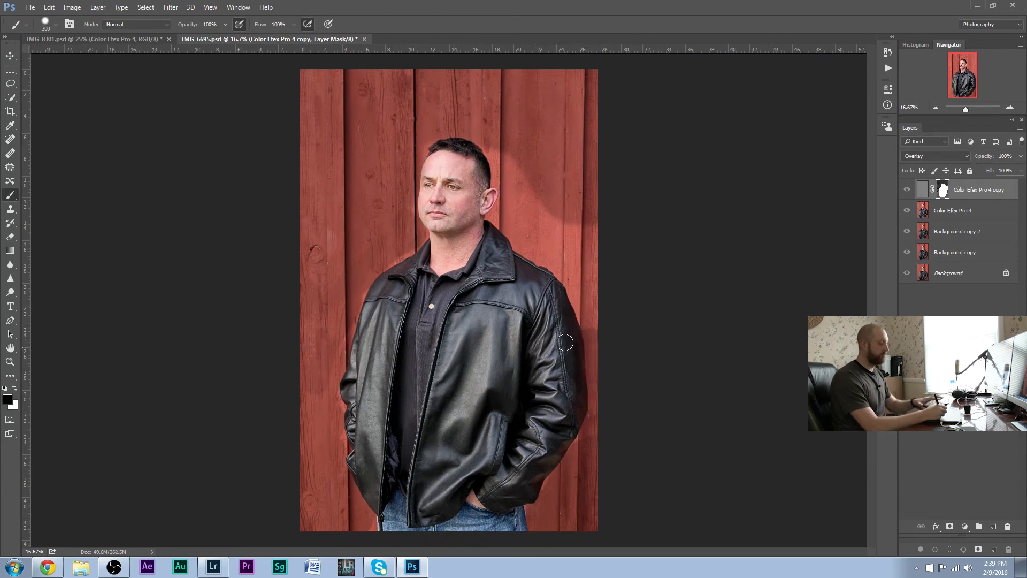
pyautogui.moveTo(589, 321)
pyautogui.mouseDown()
pyautogui.moveTo(579, 233)
pyautogui.moveTo(587, 299)
pyautogui.moveTo(570, 285)
pyautogui.moveTo(564, 226)
pyautogui.moveTo(504, 155)
pyautogui.moveTo(491, 159)
pyautogui.moveTo(527, 170)
pyautogui.moveTo(556, 261)
pyautogui.moveTo(538, 217)
pyautogui.moveTo(550, 227)
pyautogui.moveTo(532, 244)
pyautogui.moveTo(543, 250)
pyautogui.moveTo(501, 211)
pyautogui.moveTo(516, 197)
pyautogui.moveTo(492, 153)
pyautogui.mouseUp()
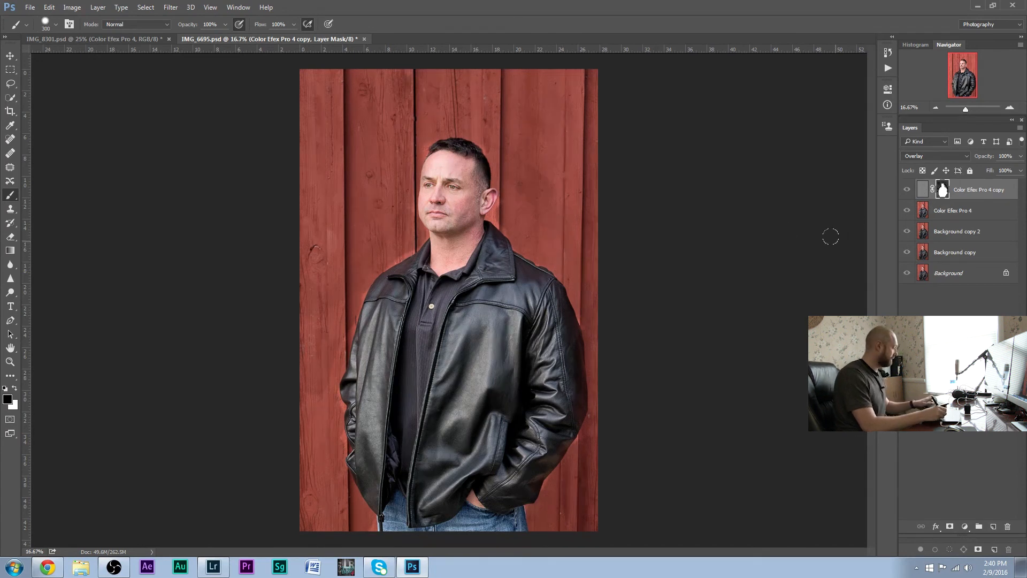
pyautogui.press('\\')
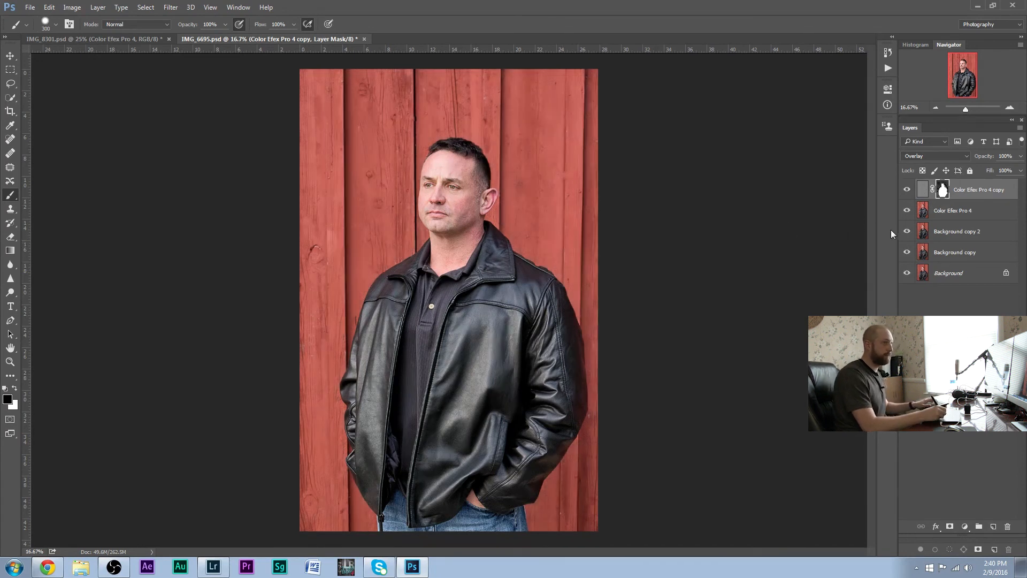
# Compare the portrait with and without the masked High Pass layer by toggling the layer's visibility
pyautogui.click(907, 190)
pyautogui.click(917, 191)
pyautogui.click(911, 192)
pyautogui.click(911, 192)
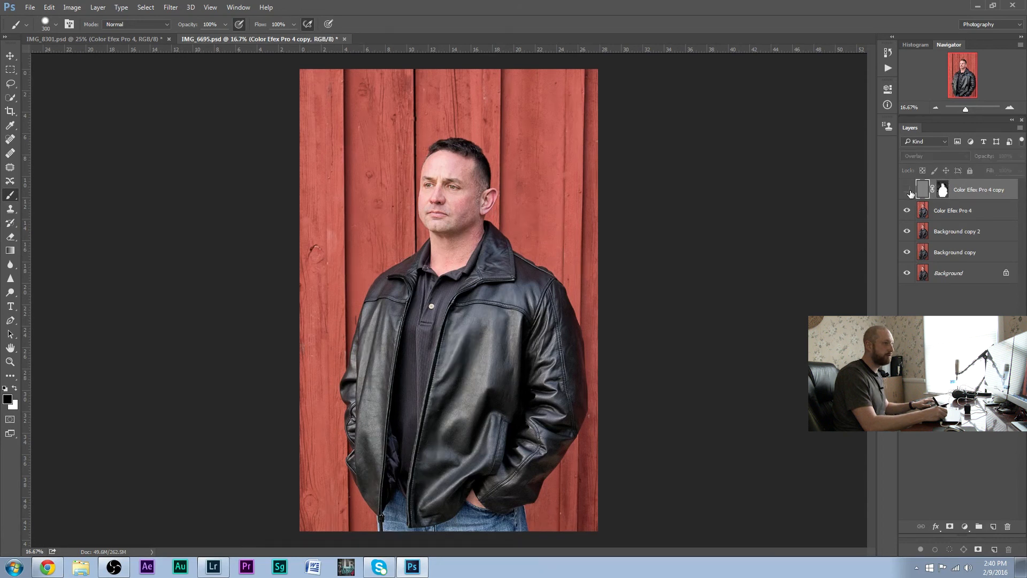
pyautogui.click(908, 191)
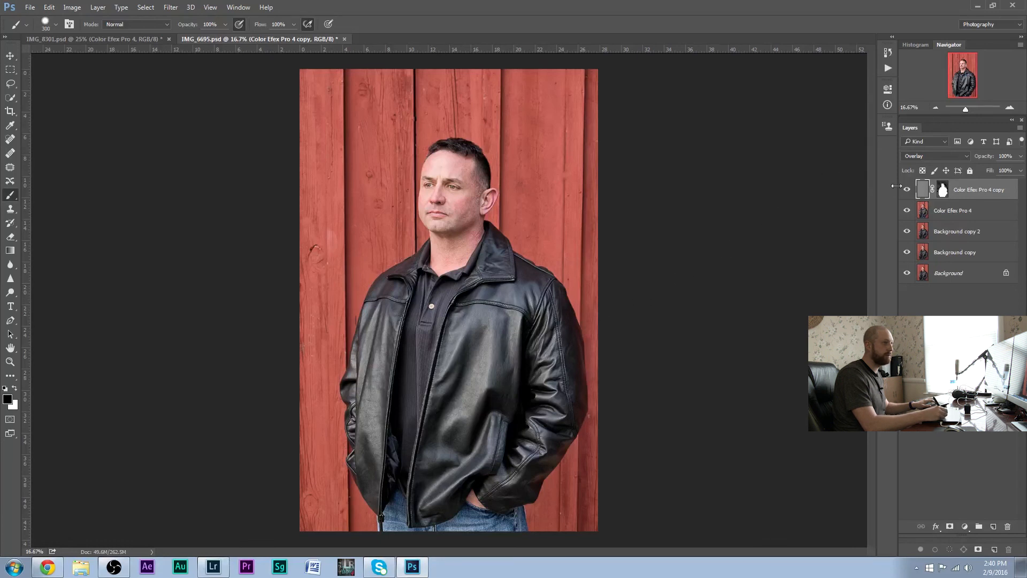
pyautogui.click(909, 191)
pyautogui.click(910, 193)
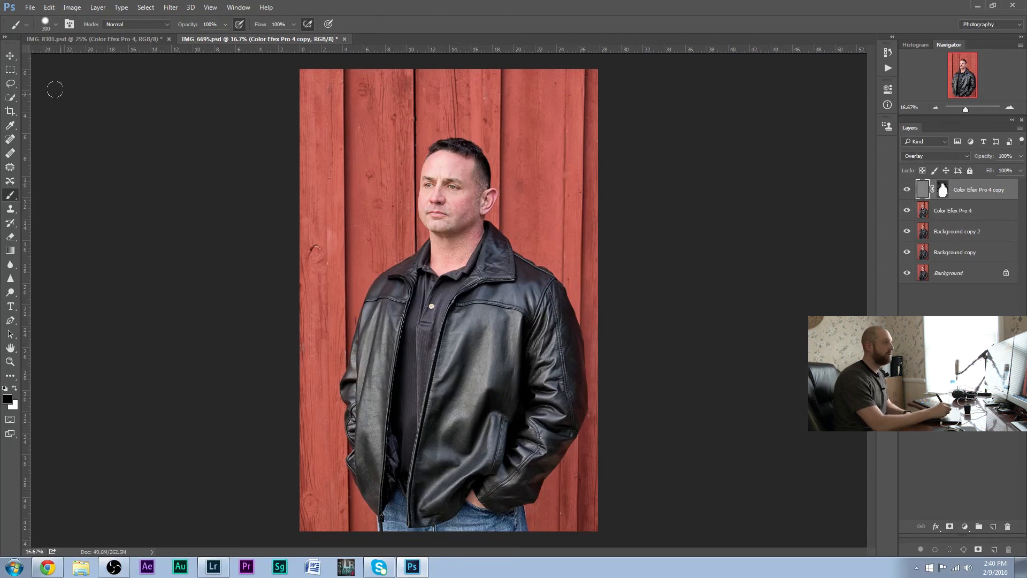
# Start saving the portrait under a new name in the Photo_Shop folder, with Edit_2 as the file name
pyautogui.click(29, 8)
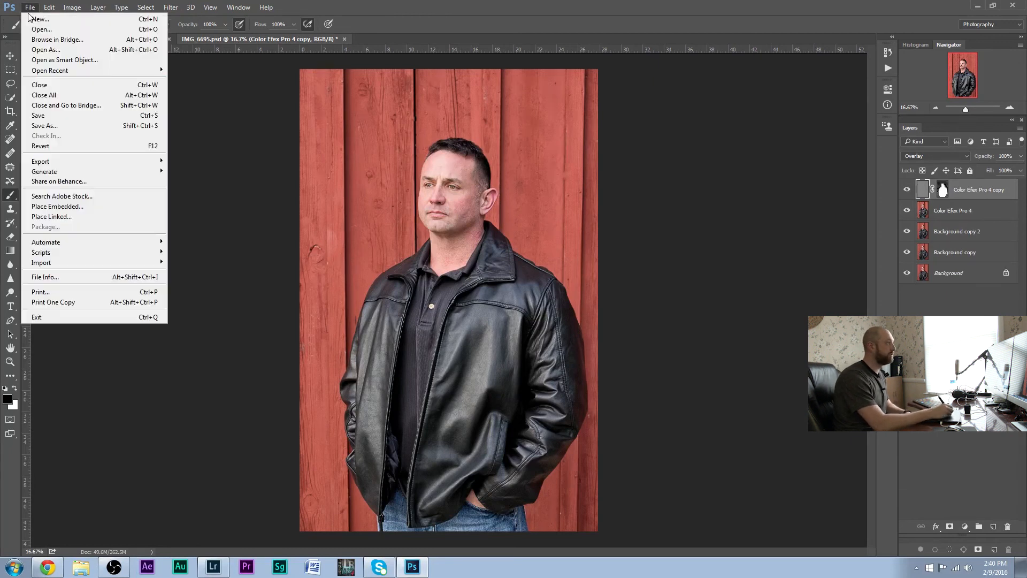
pyautogui.click(85, 124)
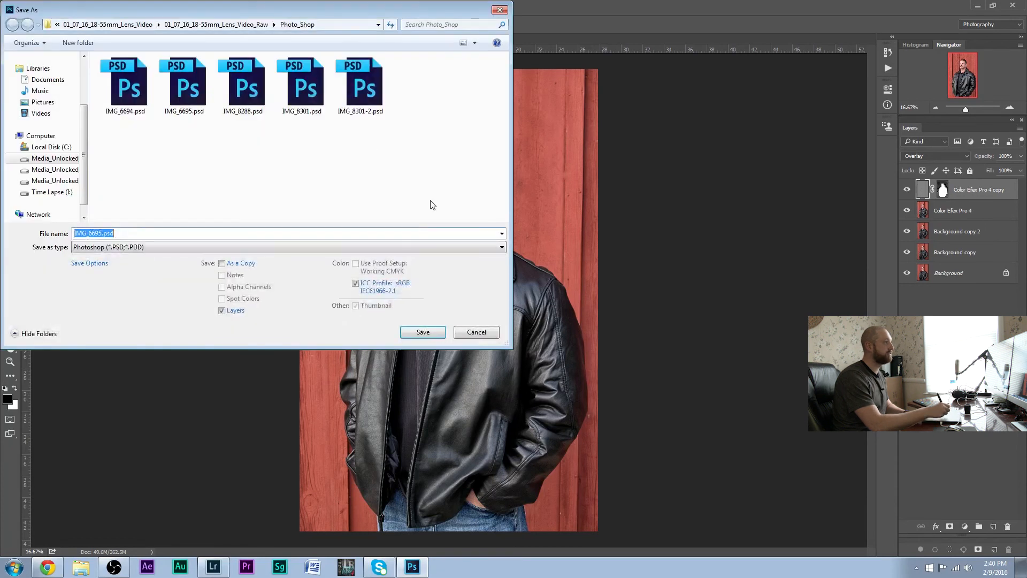
pyautogui.moveTo(98, 233); pyautogui.dragTo(54, 239)
pyautogui.rightClick(29, 246)
pyautogui.press('Escape')
pyautogui.write('it')
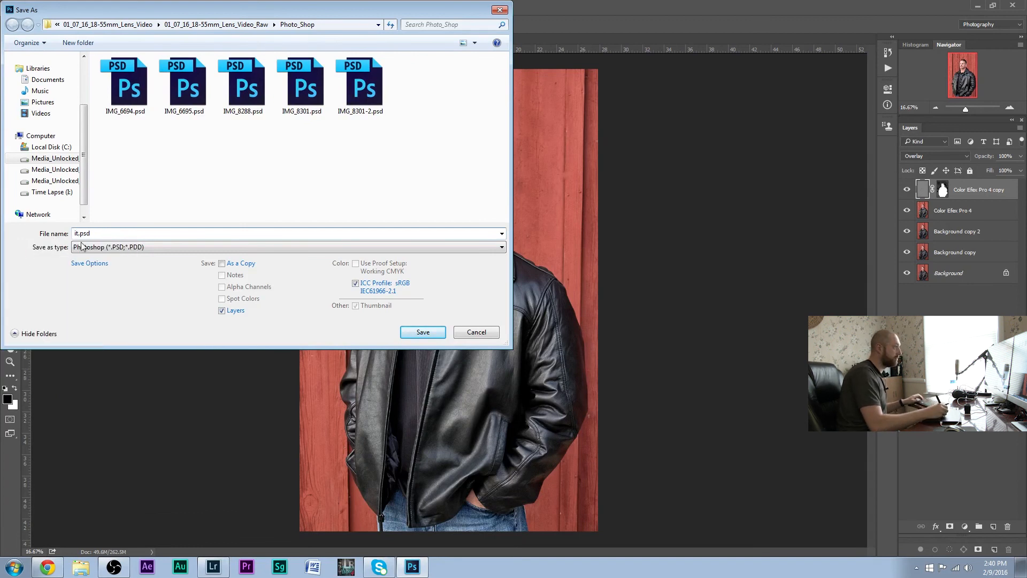
pyautogui.write('Edit')
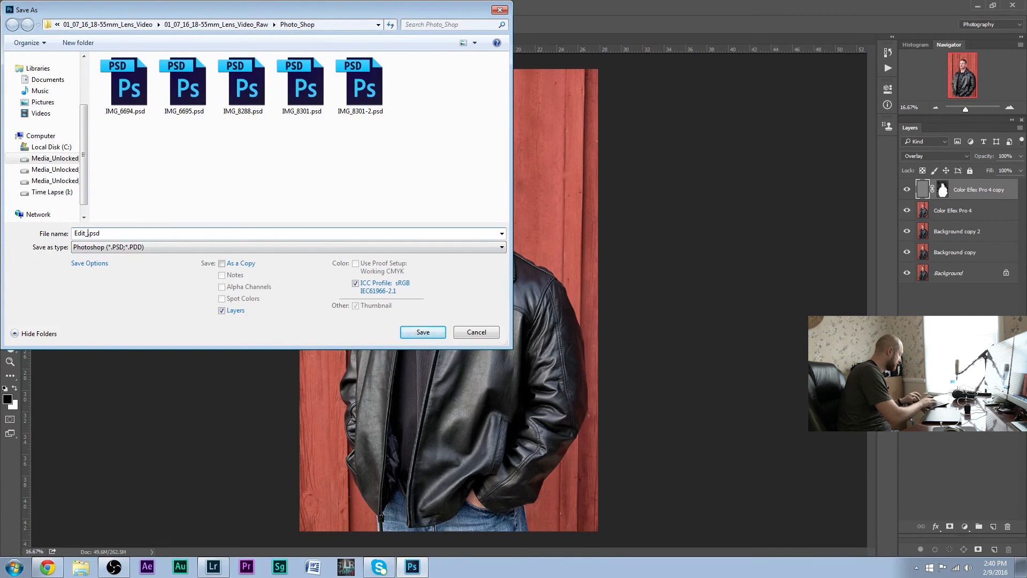
# Choose JPEG as the file format and save the file at Maximum quality 12 with the Baseline ("Standard") option
pyautogui.click(364, 247)
pyautogui.click(402, 330)
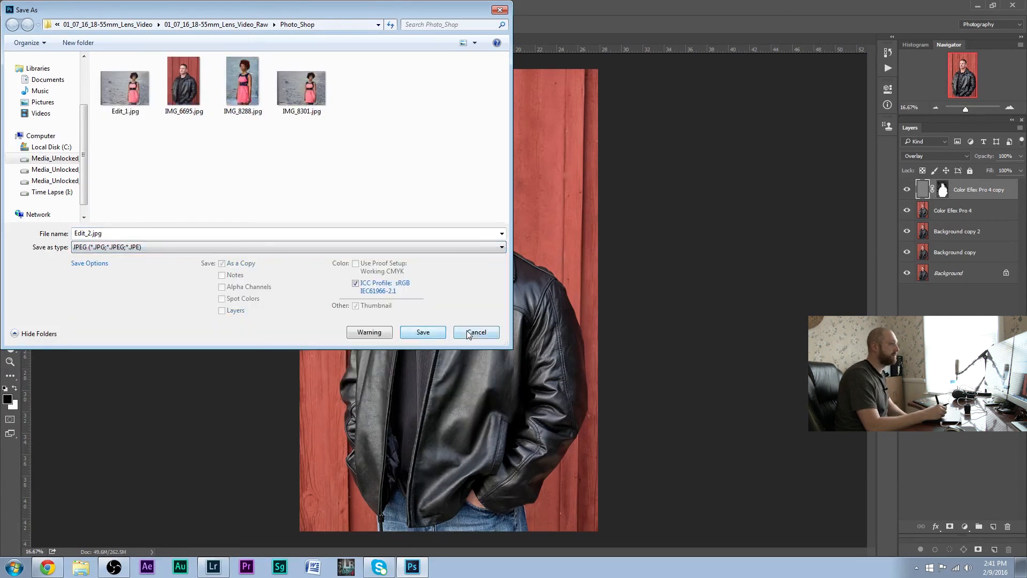
pyautogui.click(428, 337)
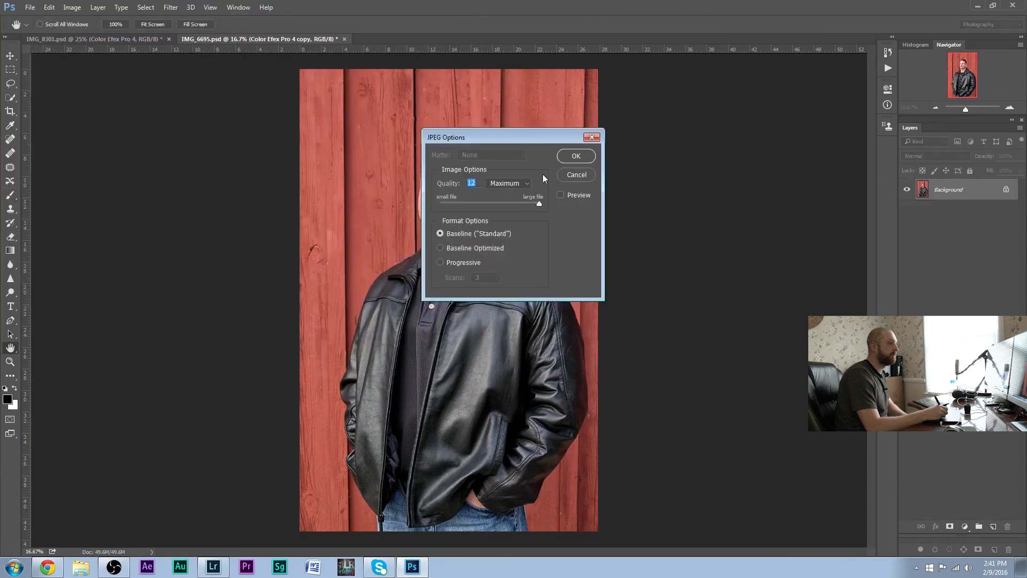
pyautogui.click(576, 156)
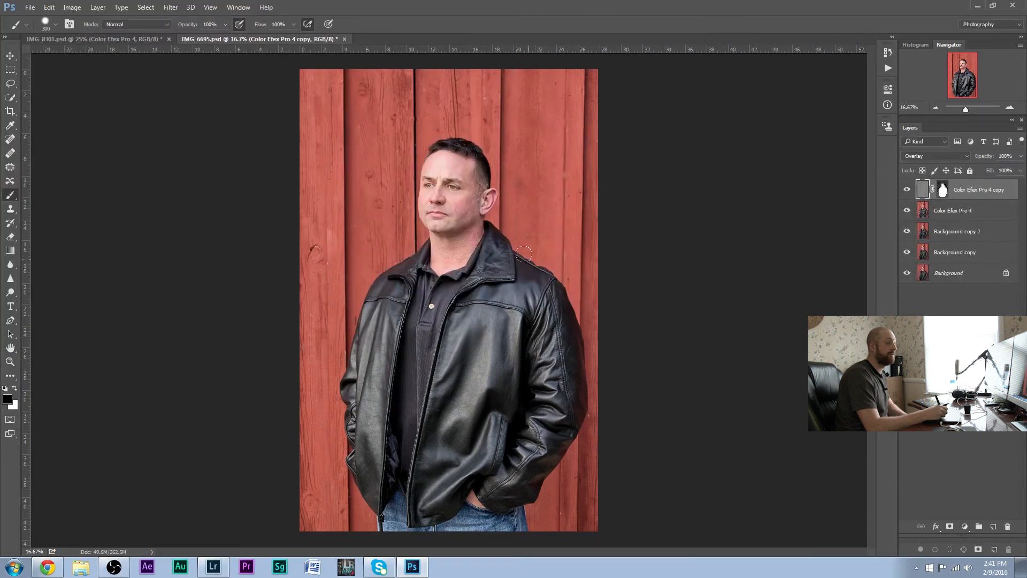